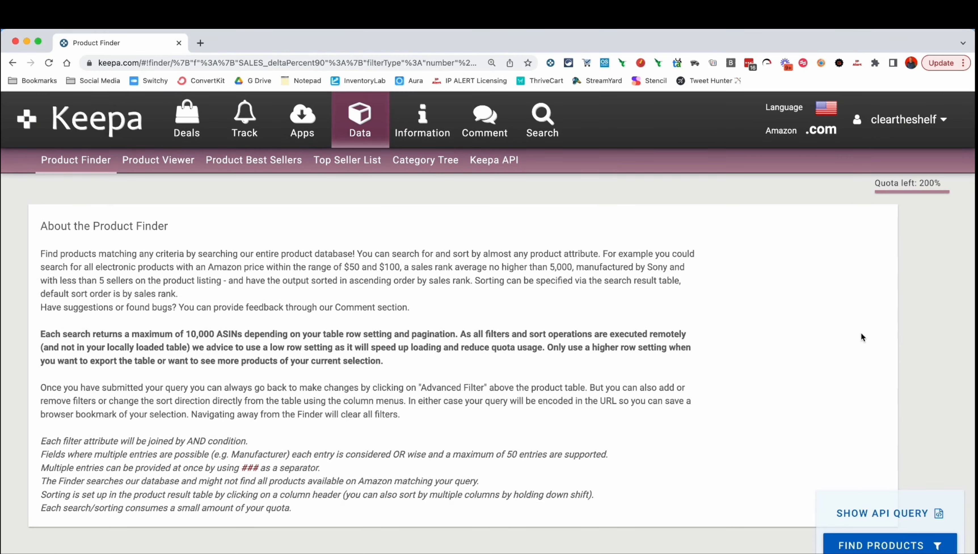
# - Open the Product Finder in Keepa's Data section
pyautogui.click(358, 114)
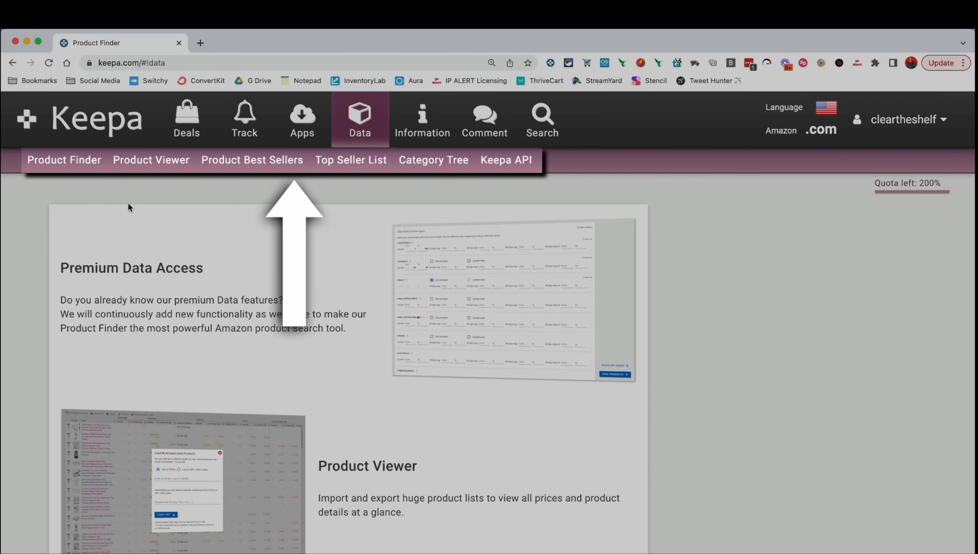
pyautogui.click(68, 170)
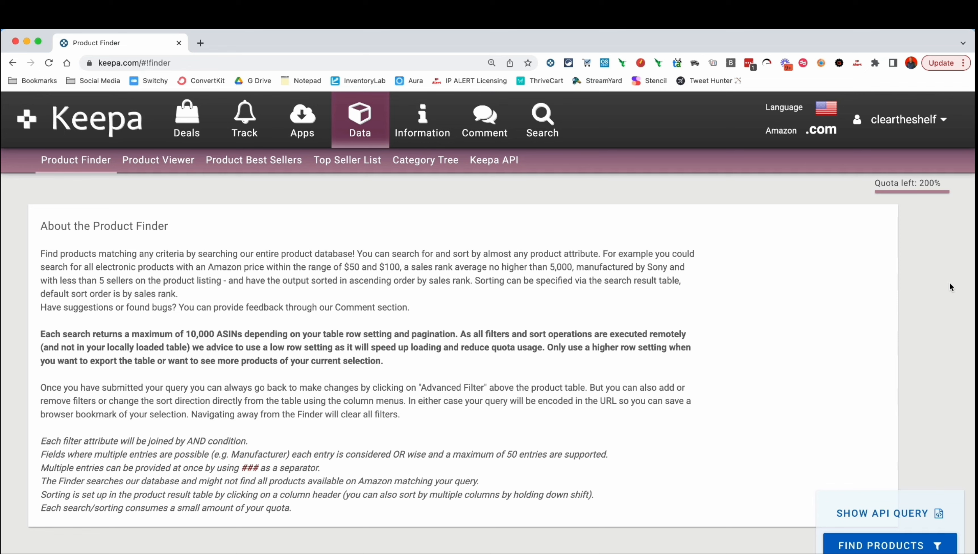
pyautogui.press('XF86AudioRaiseVolume')
# - Look through the Product Finder's introduction and its filter sections, from sales rank and prices to offer counts, Buy Box and item details
pyautogui.scroll(-3, 754, 385)
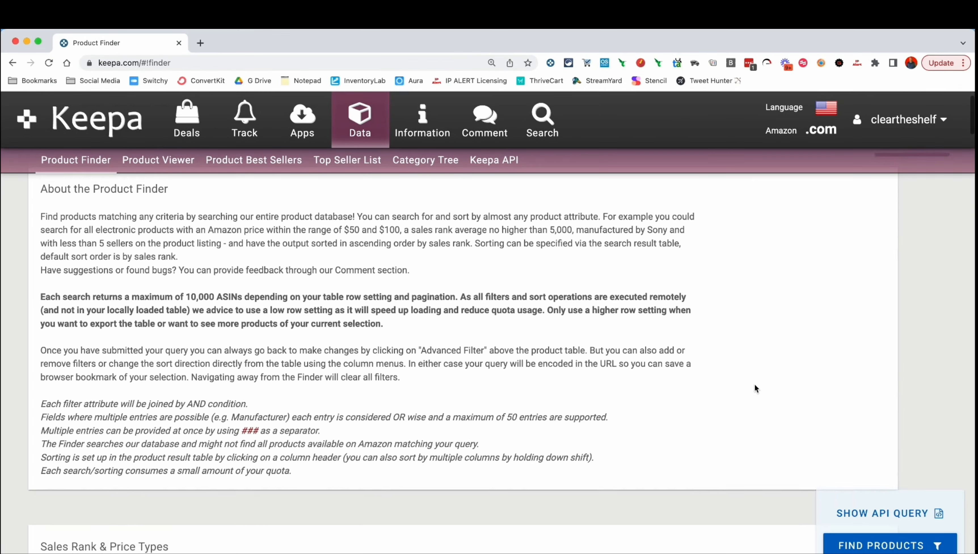
pyautogui.scroll(-2, 754, 387)
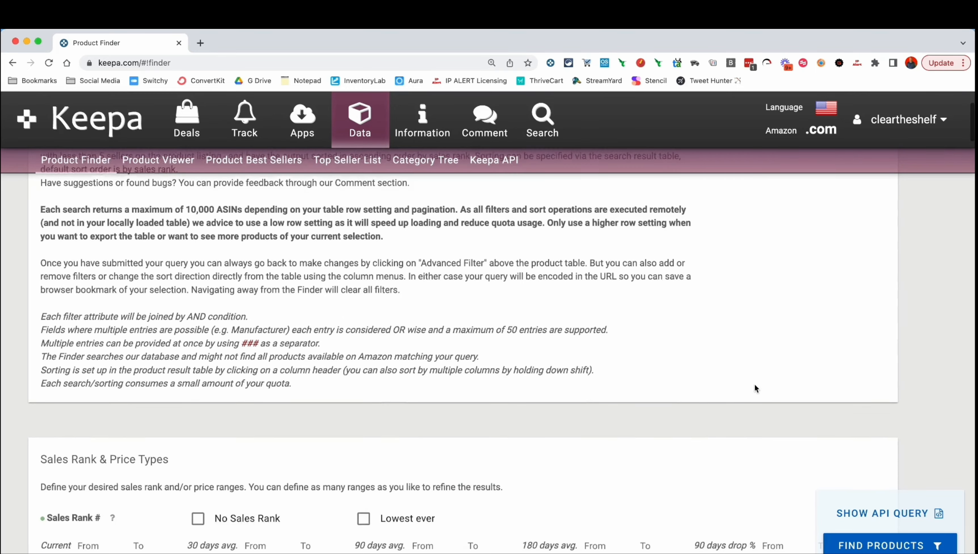
pyautogui.scroll(-2, 871, 335)
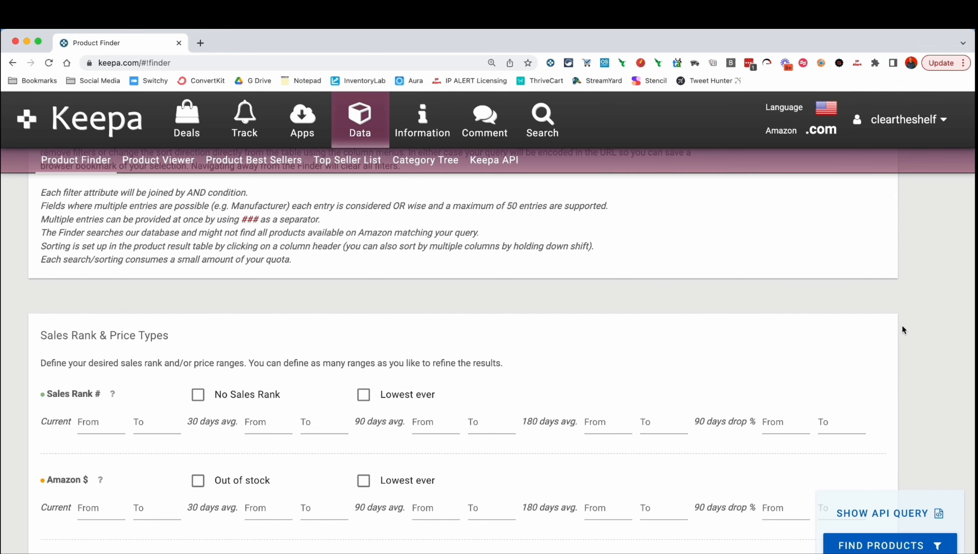
pyautogui.scroll(-3, 554, 337)
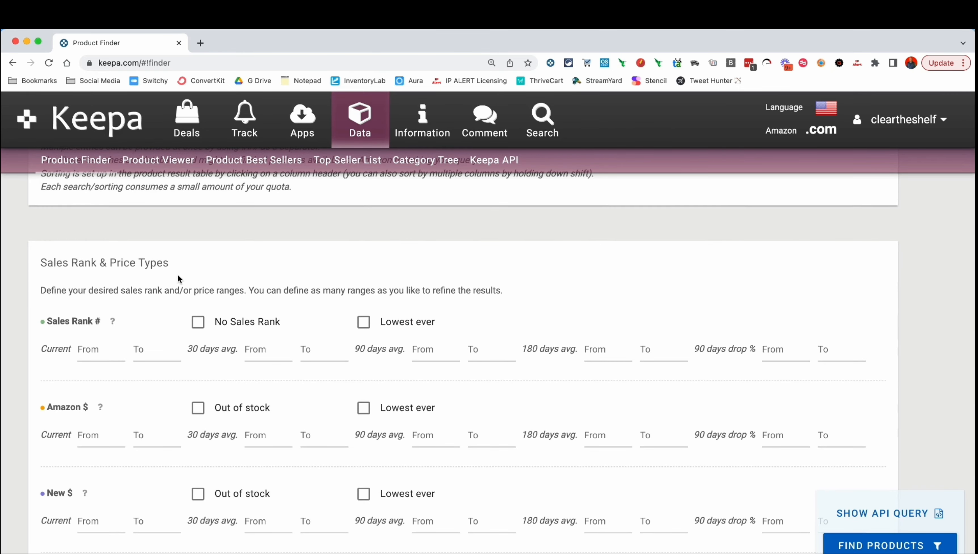
pyautogui.scroll(-20, 720, 279)
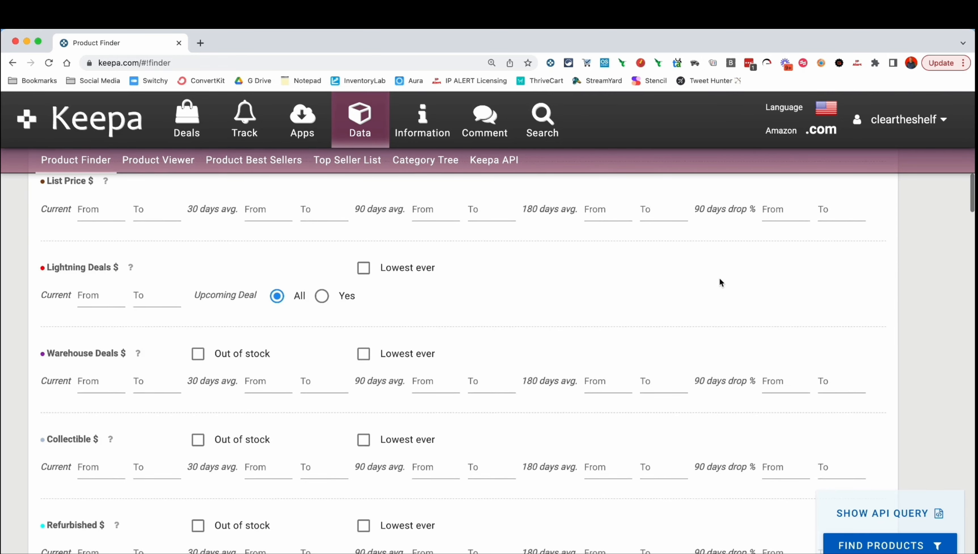
pyautogui.scroll(-20, 719, 279)
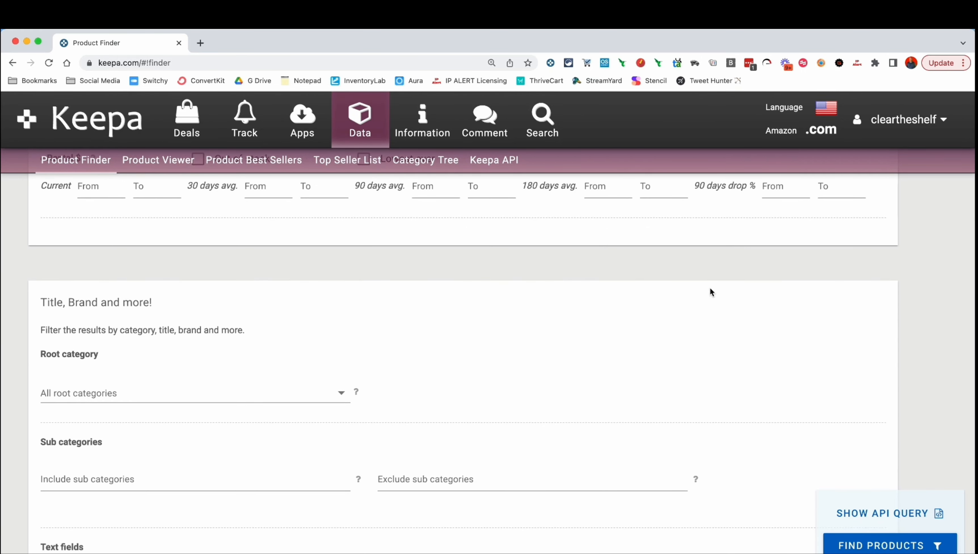
pyautogui.scroll(-4, 711, 292)
pyautogui.scroll(-20, 710, 292)
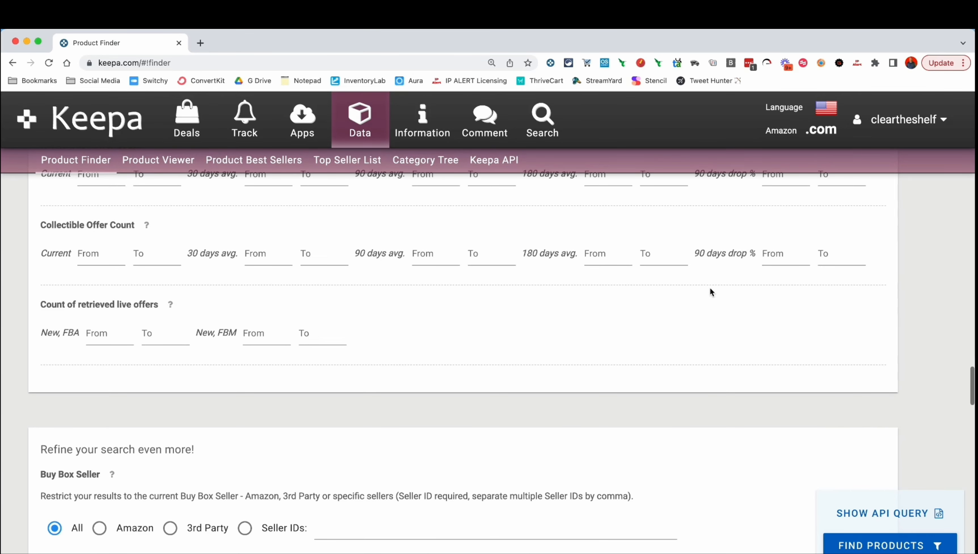
pyautogui.scroll(1, 710, 293)
pyautogui.scroll(6, 710, 292)
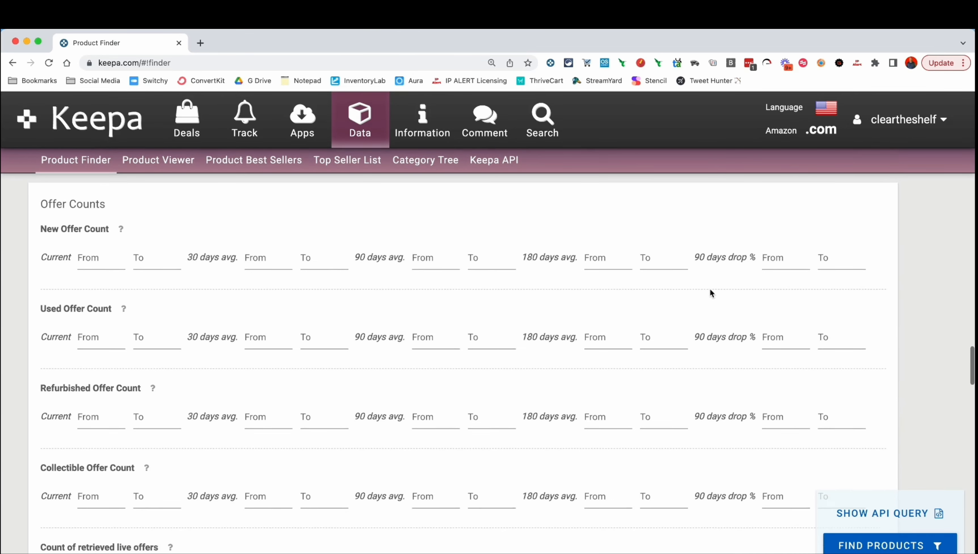
pyautogui.scroll(-4, 711, 293)
pyautogui.scroll(-7, 710, 291)
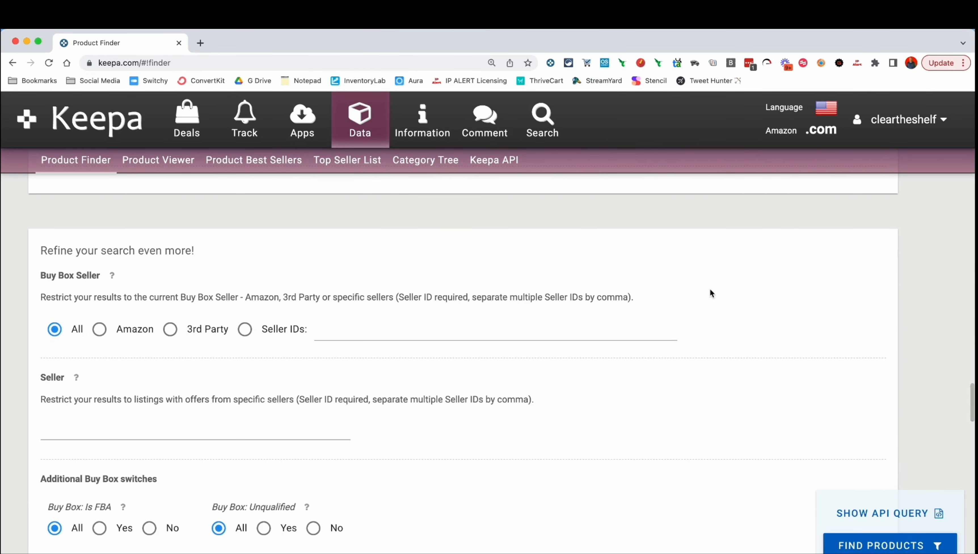
pyautogui.scroll(-1, 710, 293)
pyautogui.scroll(-15, 710, 293)
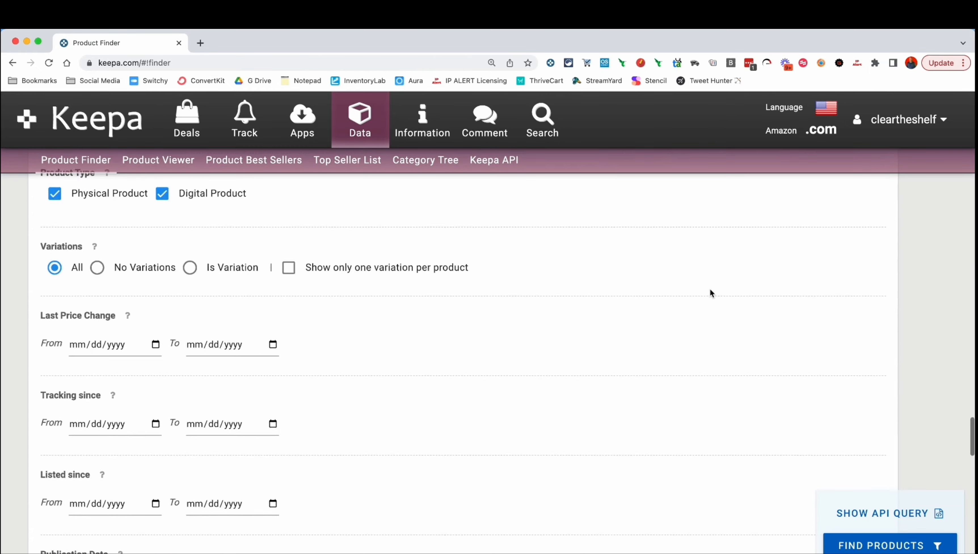
pyautogui.scroll(-18, 710, 290)
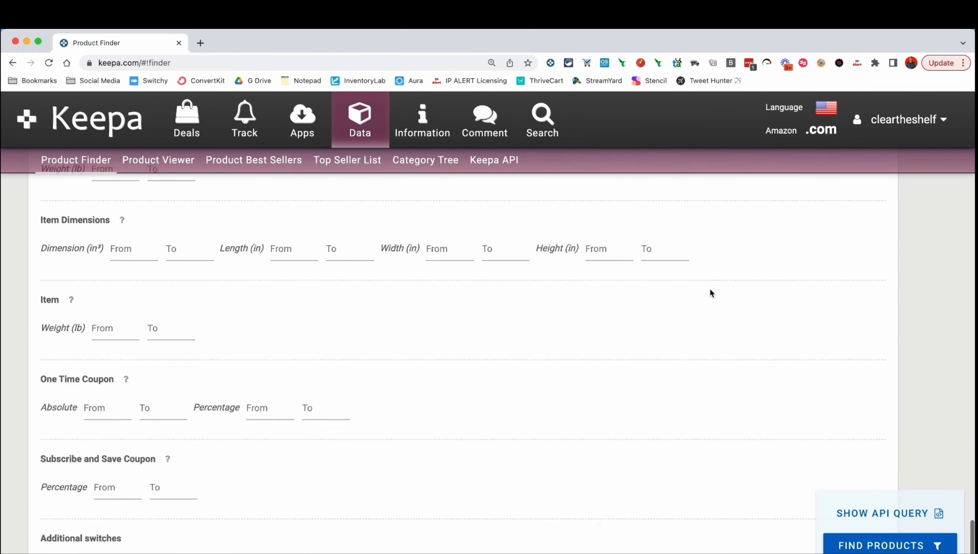
pyautogui.scroll(20, 710, 293)
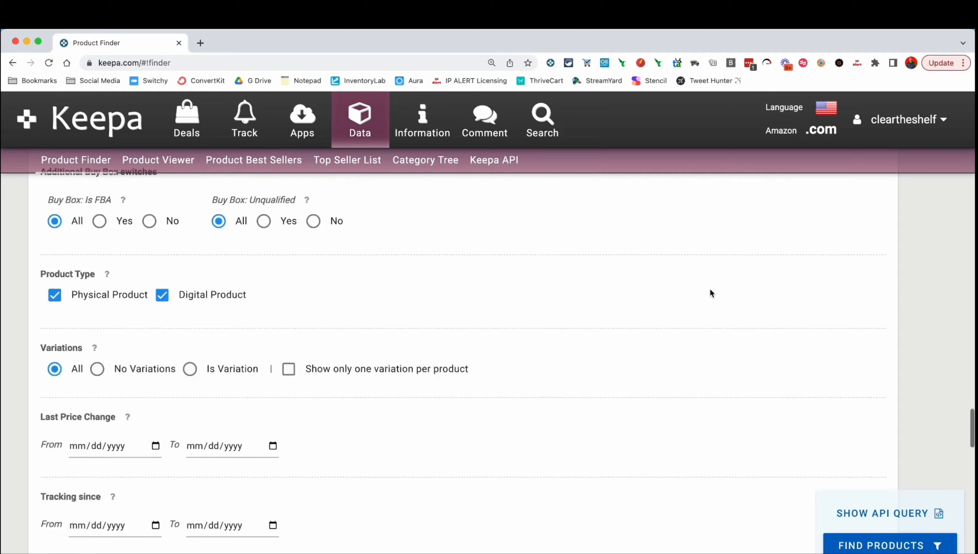
pyautogui.scroll(20, 710, 293)
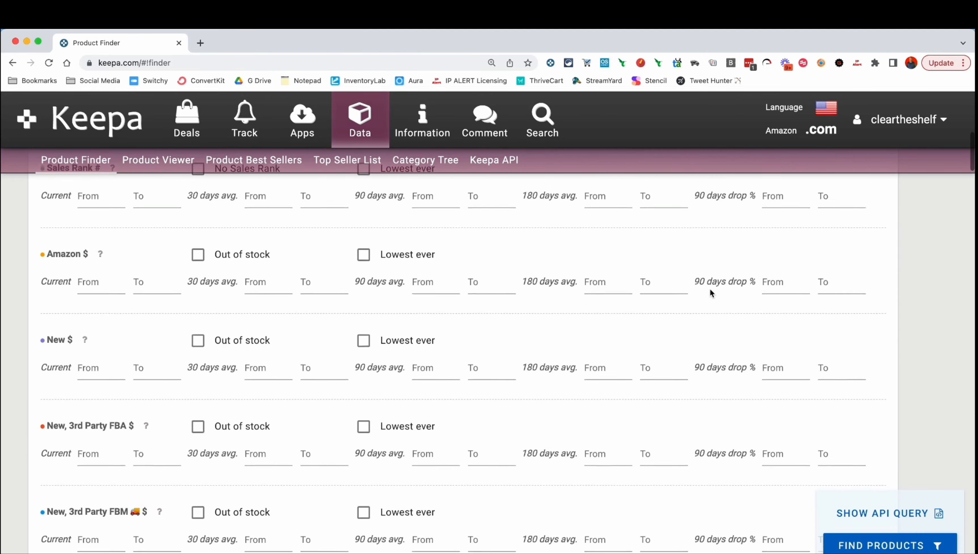
pyautogui.scroll(3, 710, 293)
pyautogui.scroll(-10, 710, 293)
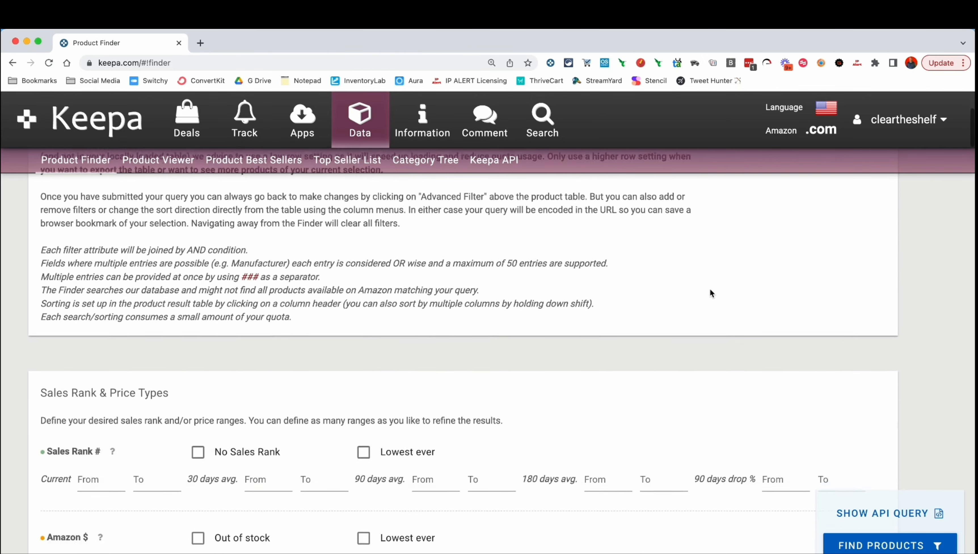
# - Examine the Sales Rank row's current, average and 90 days drop range fields under Sales Rank & Price Types
pyautogui.scroll(-2, 710, 290)
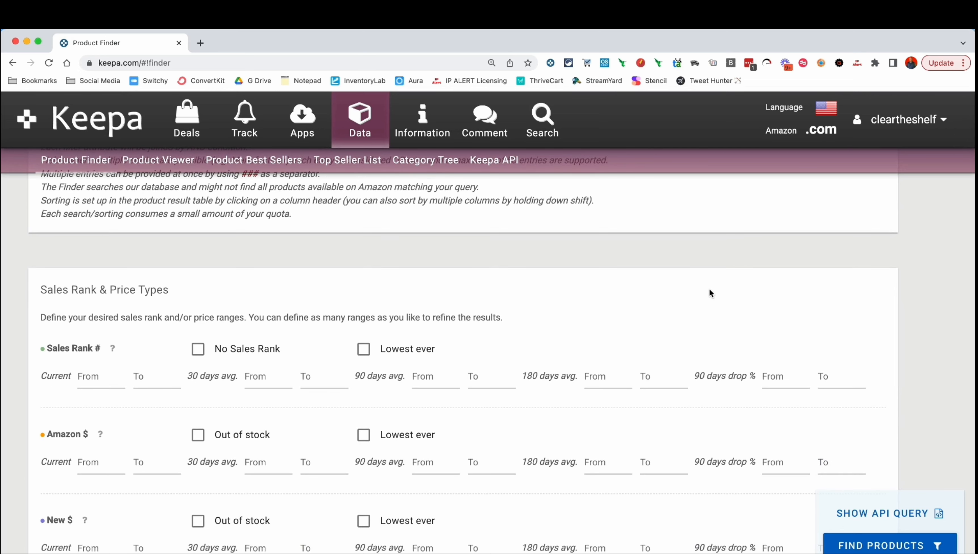
pyautogui.scroll(-2, 677, 289)
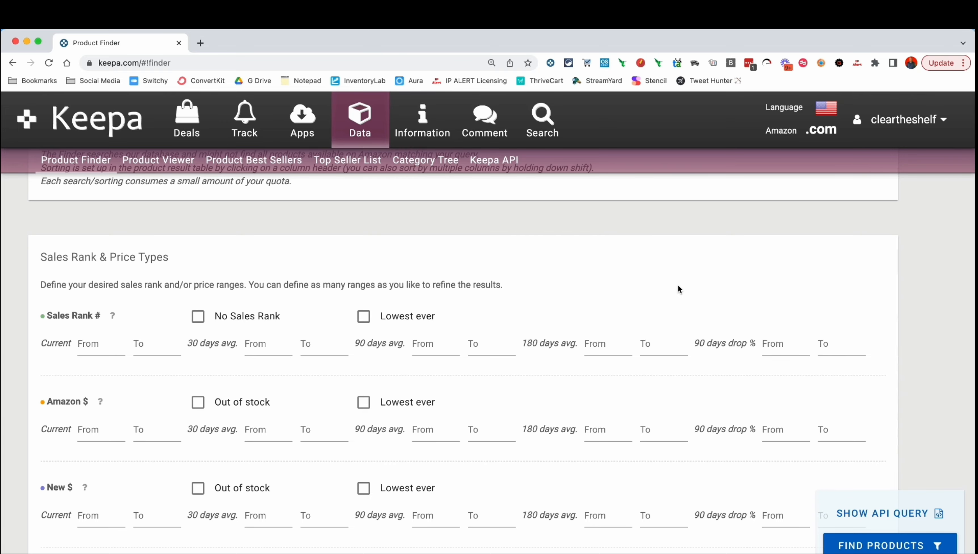
pyautogui.scroll(-1, 543, 255)
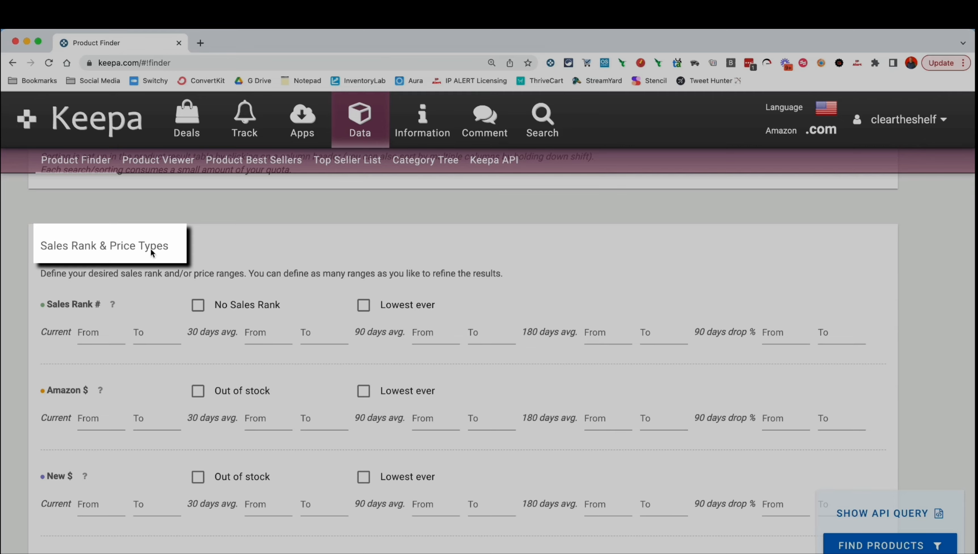
pyautogui.scroll(-1, 604, 226)
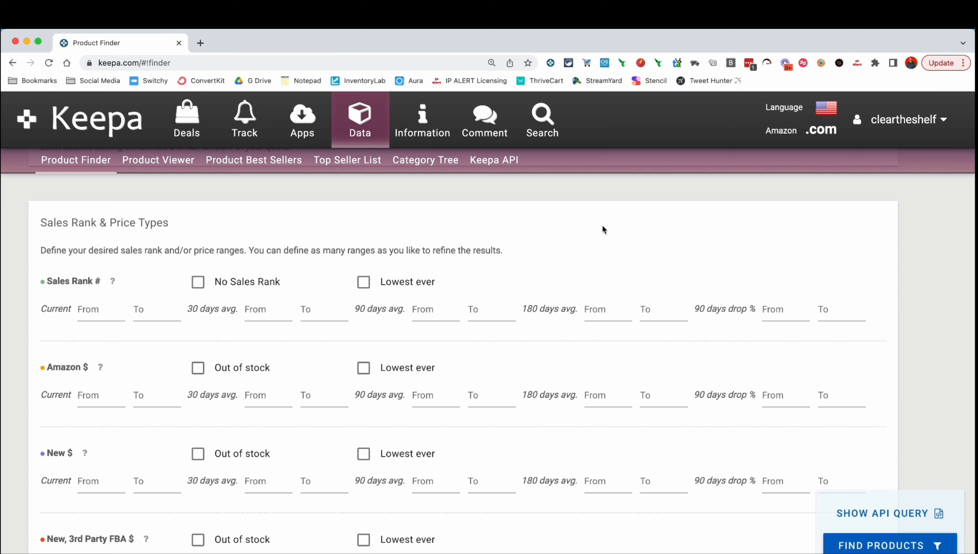
pyautogui.click(253, 309)
pyautogui.click(624, 308)
pyautogui.click(780, 253)
pyautogui.scroll(-2, 738, 239)
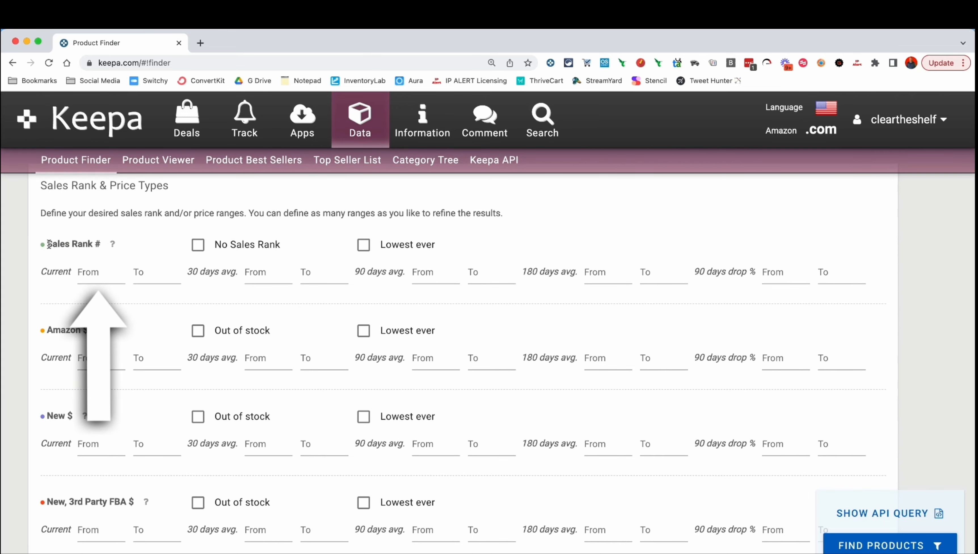
pyautogui.moveTo(47, 244); pyautogui.dragTo(111, 250)
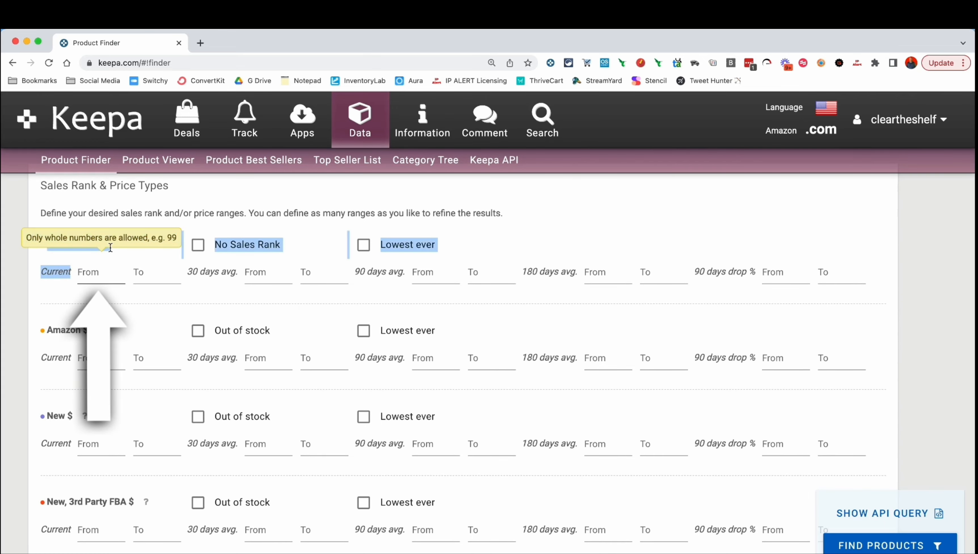
pyautogui.click(123, 258)
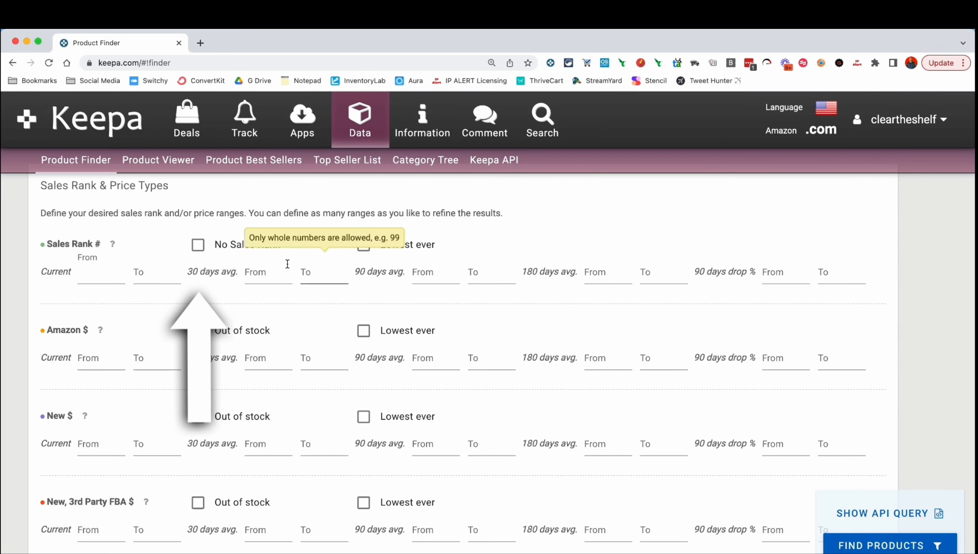
# - Try the No Sales Rank and Lowest ever filters for Sales Rank one after the other, switching each off again
pyautogui.click(197, 251)
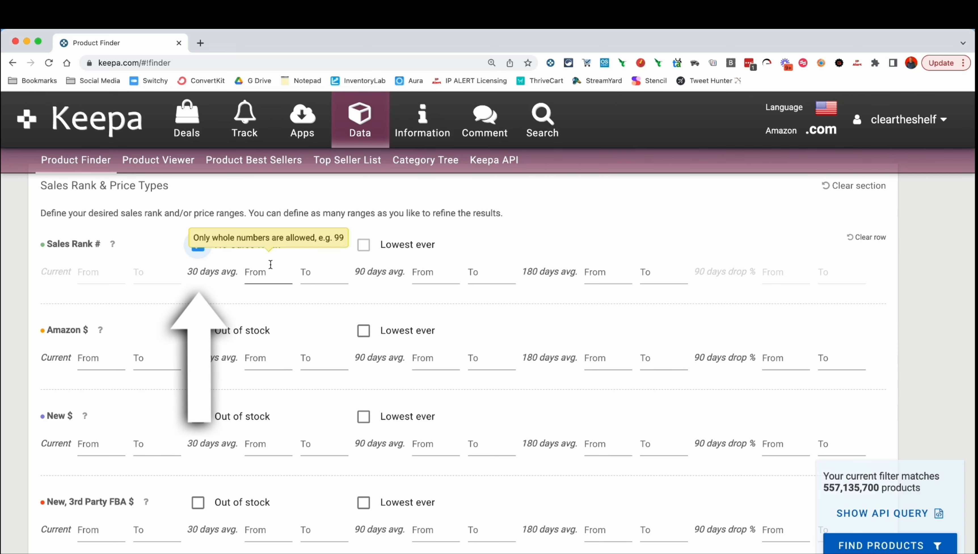
pyautogui.click(198, 244)
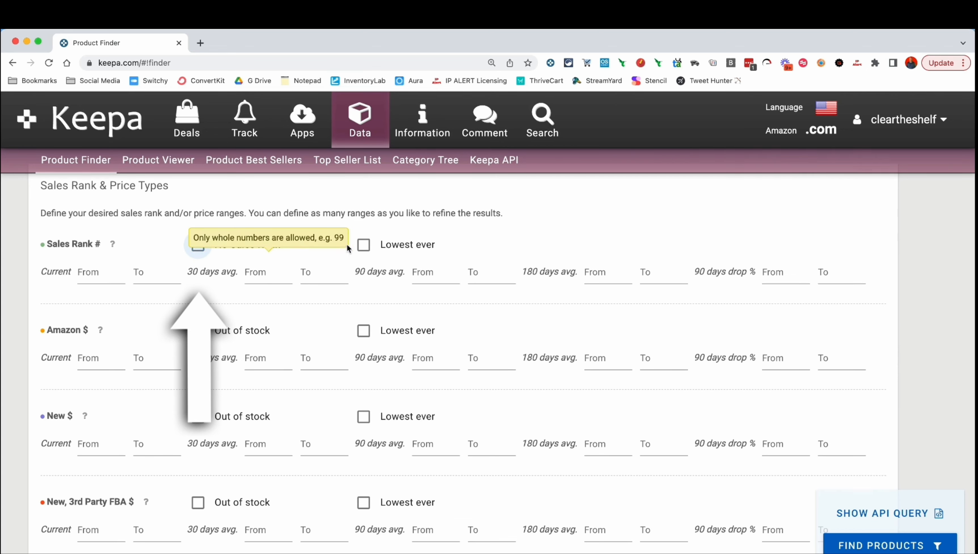
pyautogui.click(364, 245)
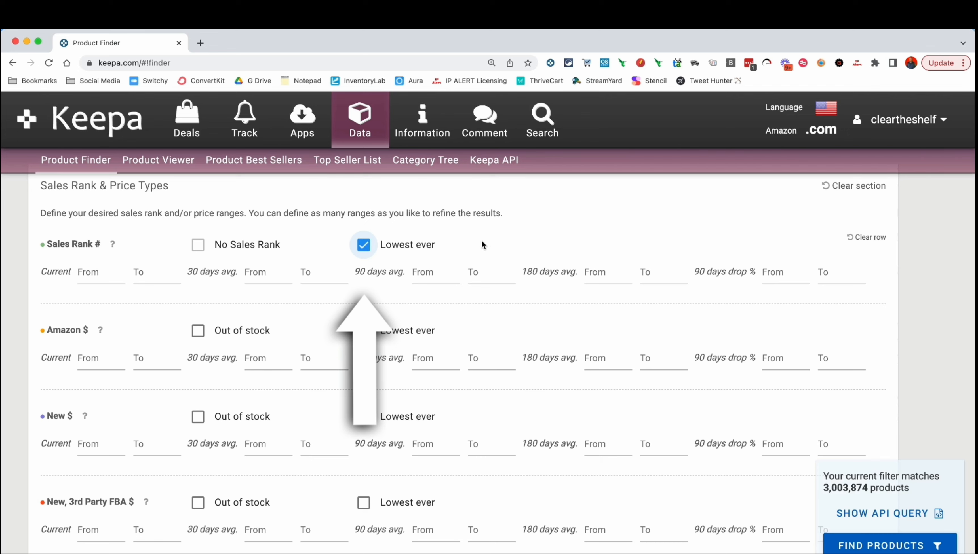
pyautogui.click(364, 246)
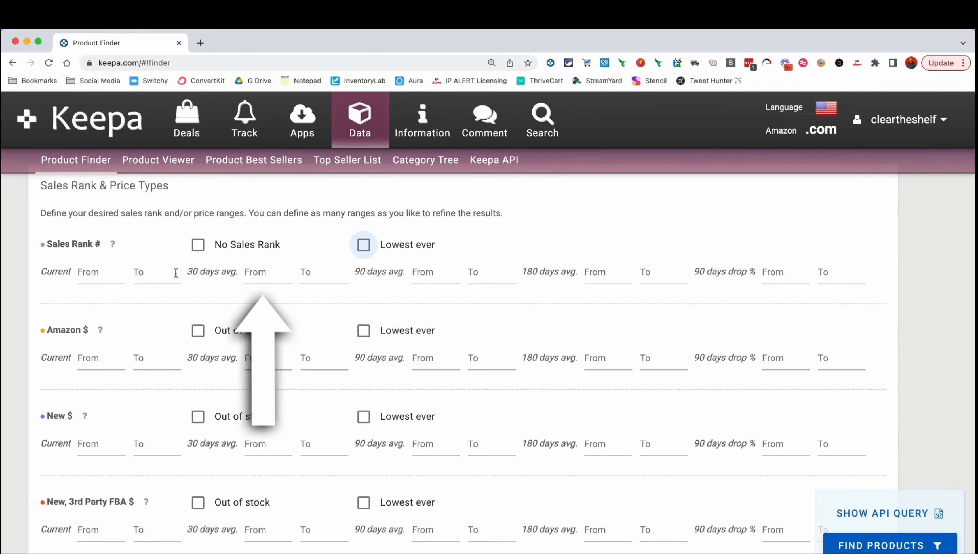
# - Set the current Sales Rank range from 1 to 100
pyautogui.click(93, 276)
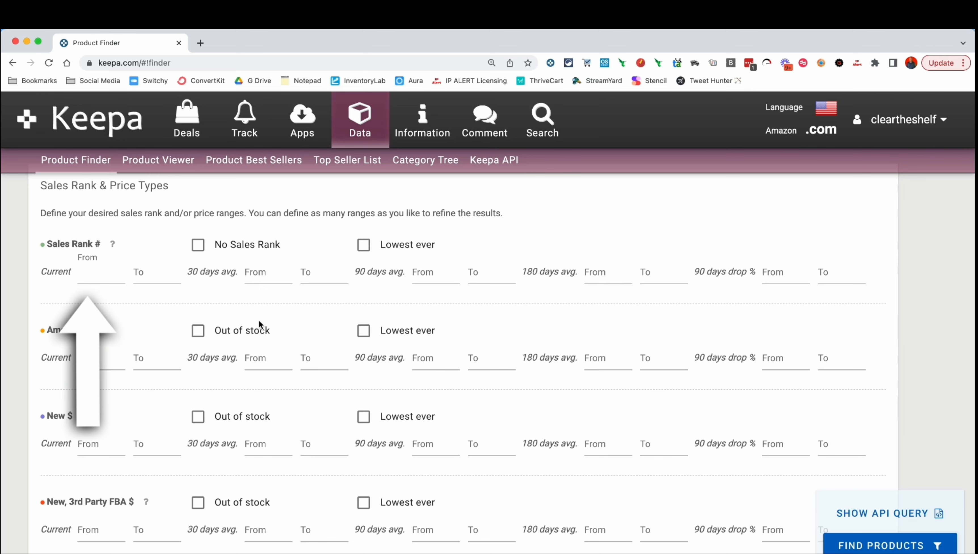
pyautogui.write('1')
pyautogui.press('Tab')
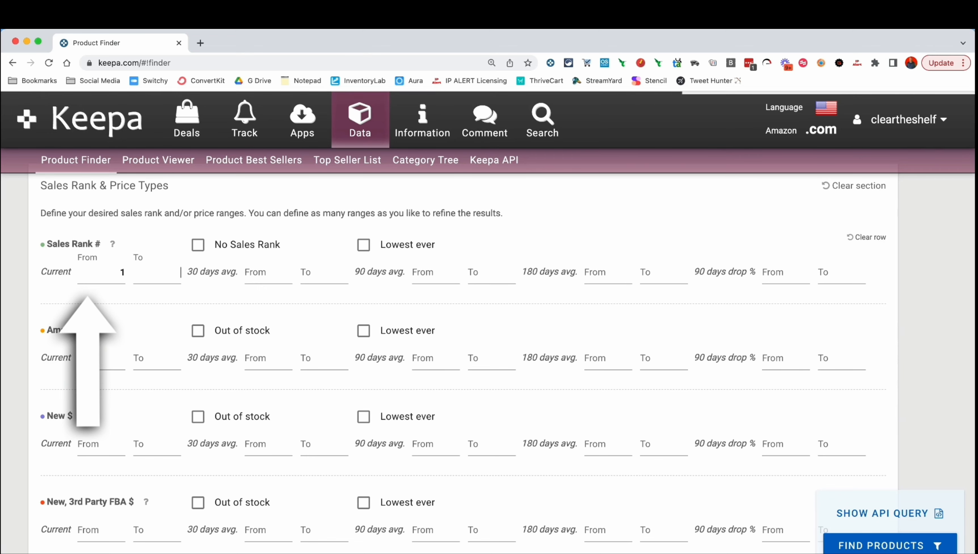
pyautogui.write('100')
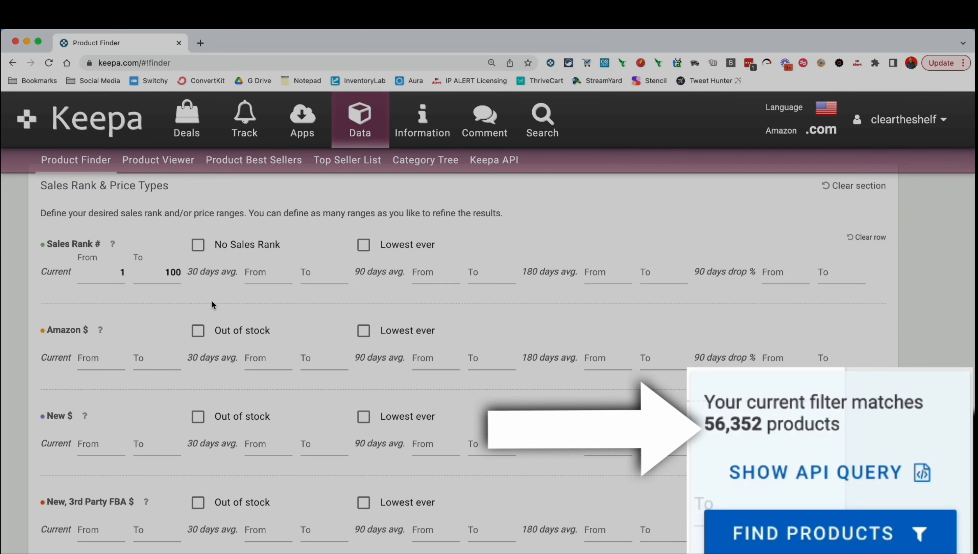
# - Clear both limits of the current Sales Rank range
pyautogui.doubleClick(112, 274)
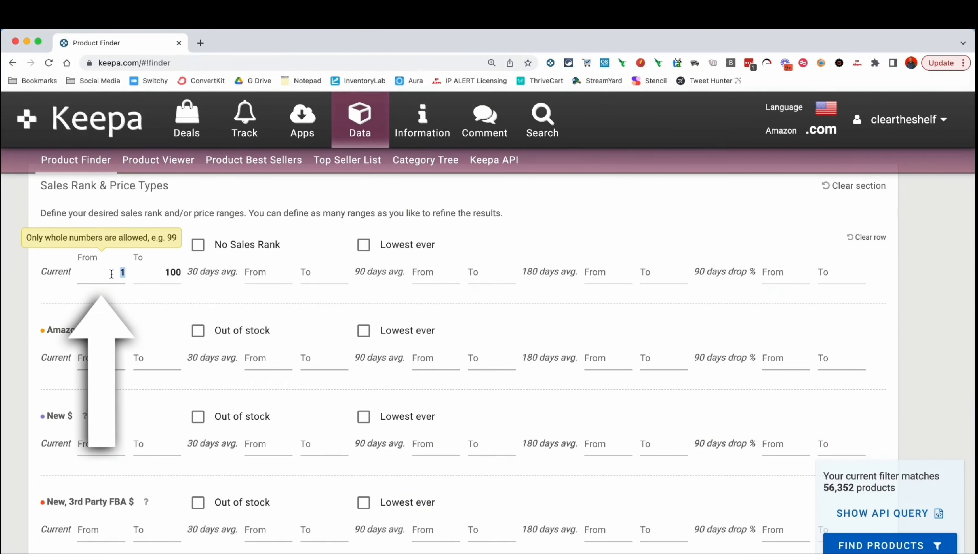
pyautogui.press('BackSpace')
pyautogui.press('Tab')
pyautogui.press('BackSpace')
# - Set the 30-day average Sales Rank range from 1 to 100
pyautogui.click(265, 282)
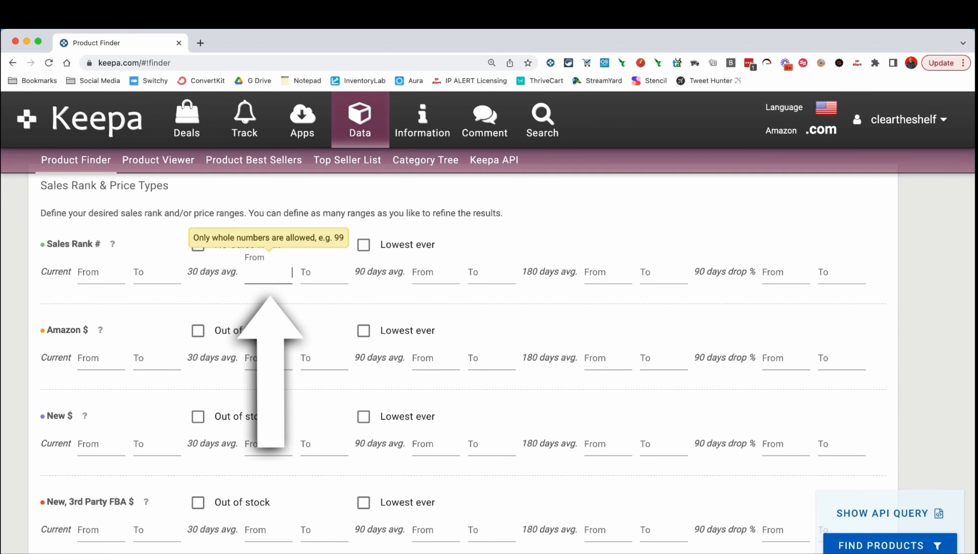
pyautogui.write('1')
pyautogui.press('Tab')
pyautogui.write('100')
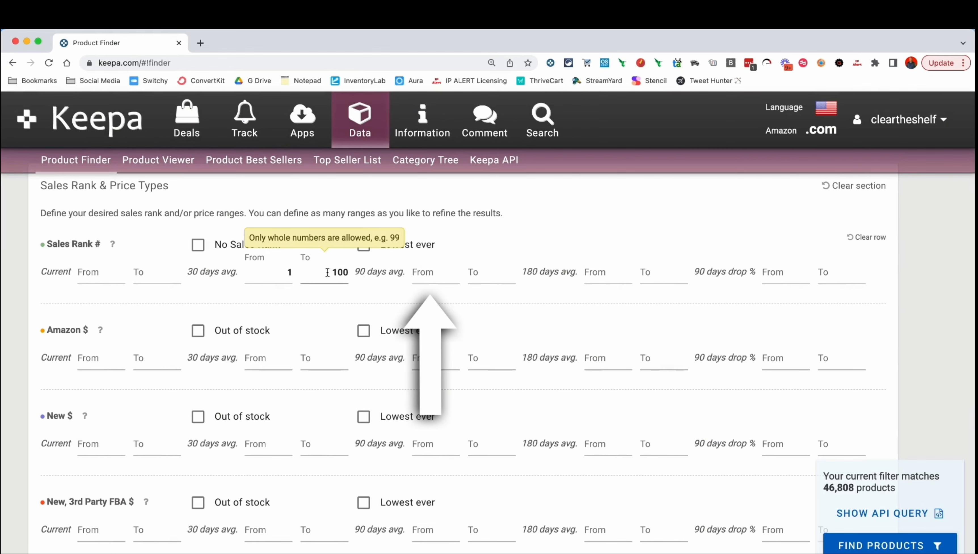
# - Clear both limits of the 30-day average Sales Rank range
pyautogui.doubleClick(281, 274)
pyautogui.press('BackSpace')
pyautogui.press('Tab')
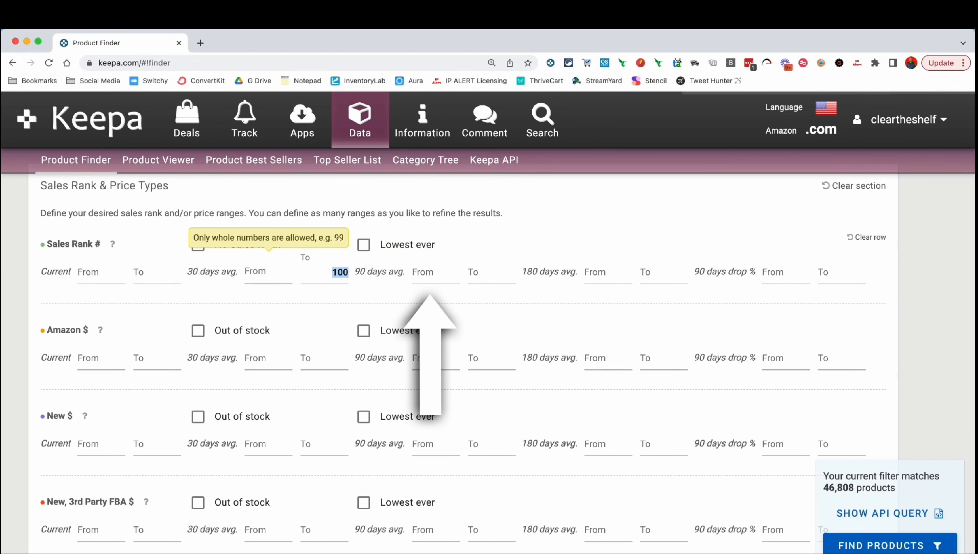
pyautogui.press('BackSpace')
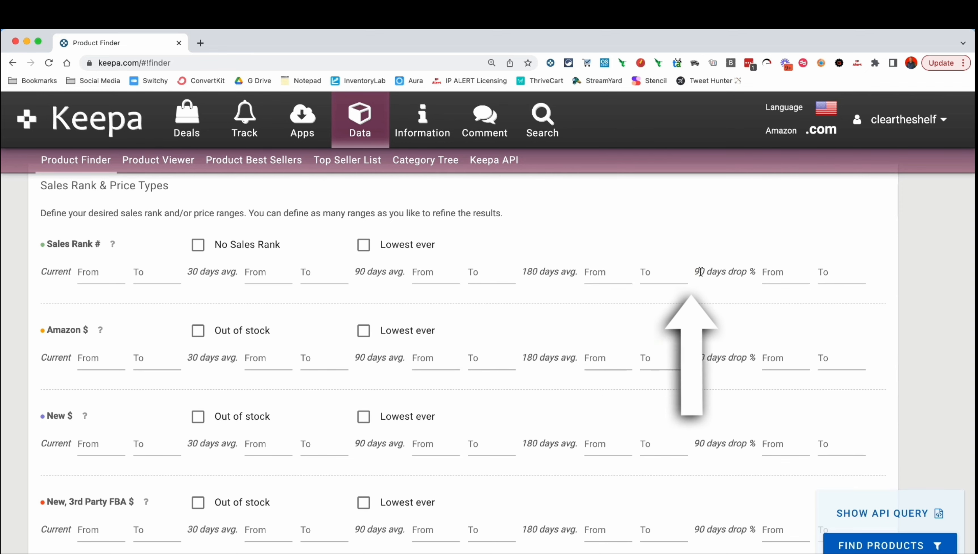
# - Set the Sales Rank 90-day drop range from 10 to 11 percent
pyautogui.moveTo(698, 272); pyautogui.dragTo(740, 272)
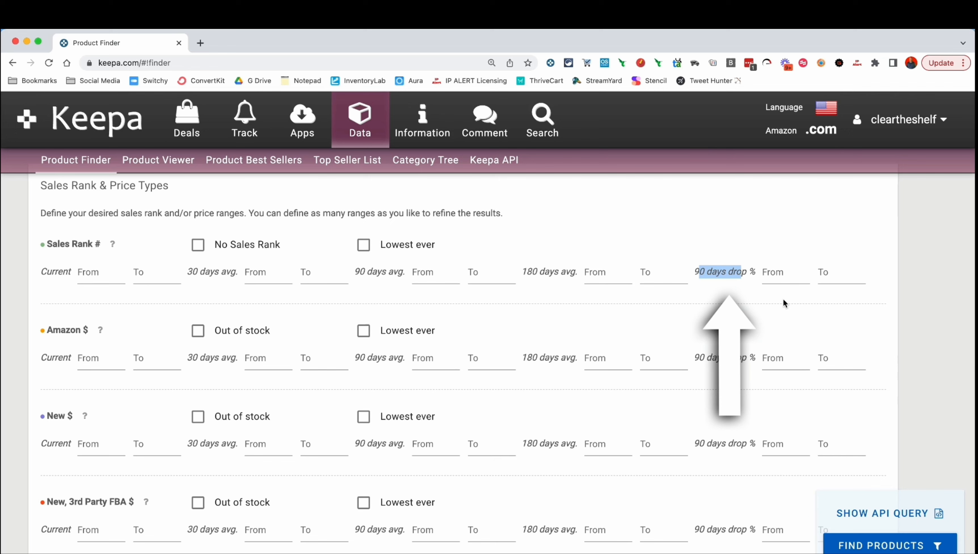
pyautogui.click(772, 279)
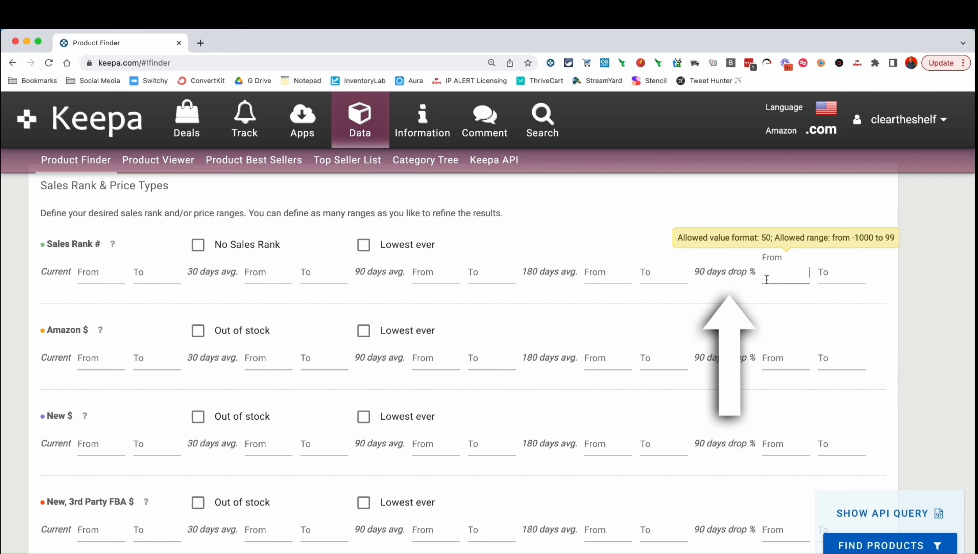
pyautogui.write('10')
pyautogui.press('Tab')
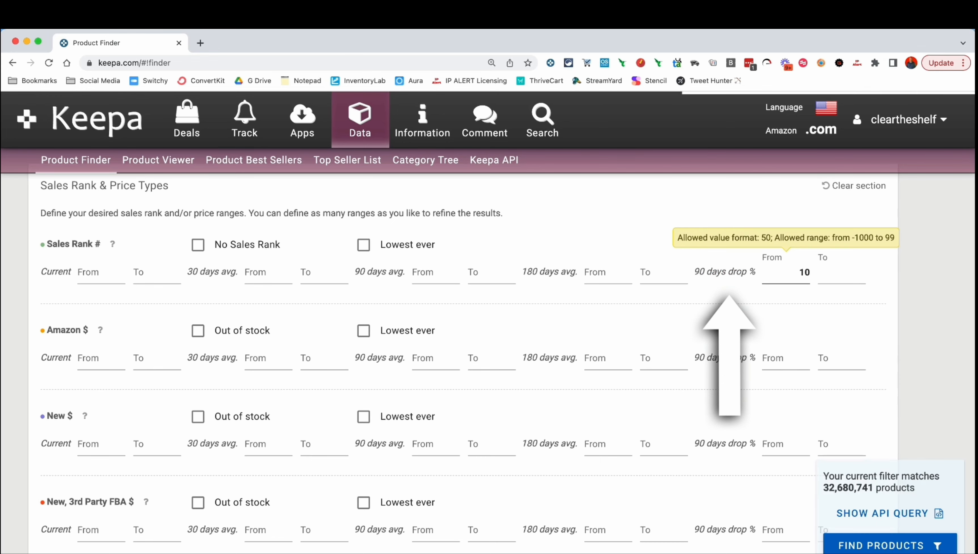
pyautogui.write('11')
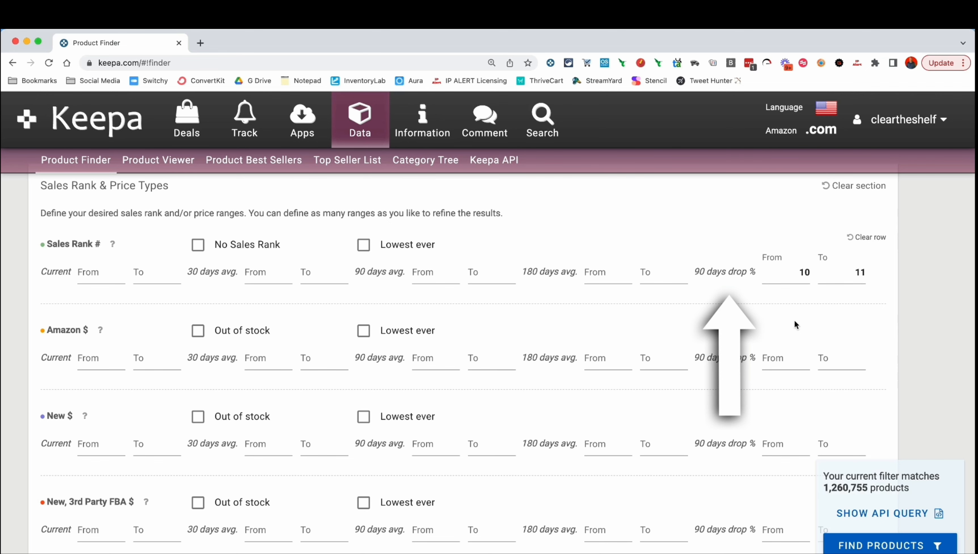
# - Change the Sales Rank 90-day drop range to run from -11 to -10 percent
pyautogui.click(788, 277)
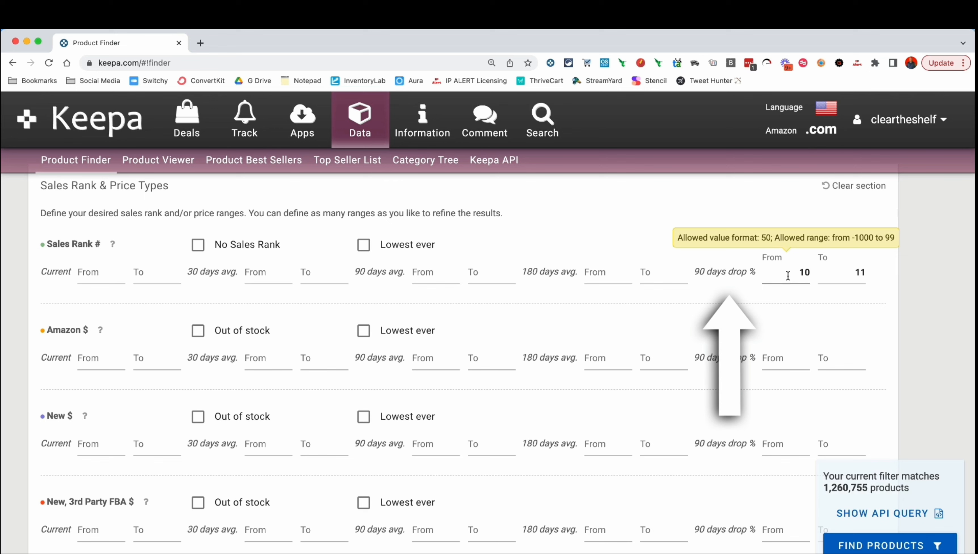
pyautogui.write('-11')
pyautogui.press('Tab')
pyautogui.hotkey('shift', 'Tab')
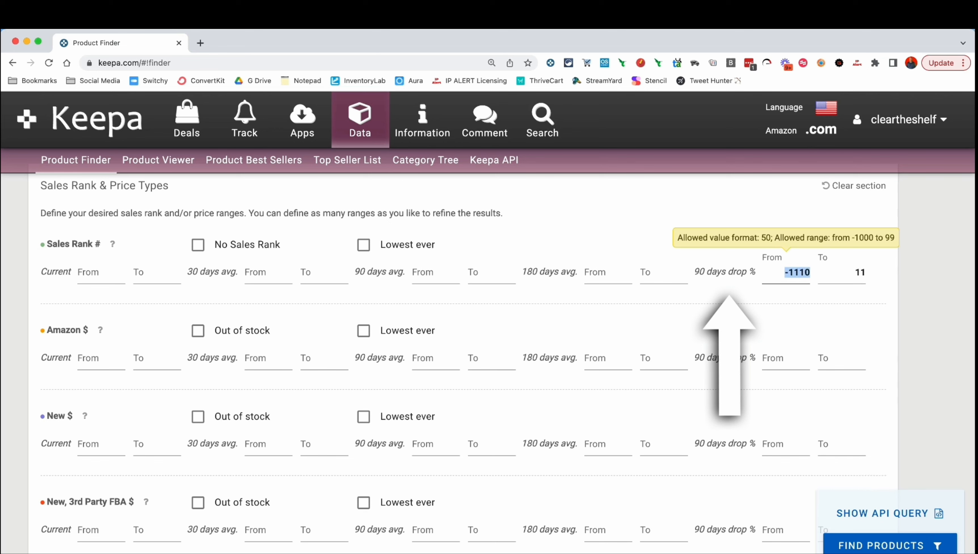
pyautogui.press('BackSpace')
pyautogui.write('-11')
pyautogui.press('Tab')
pyautogui.write('-10')
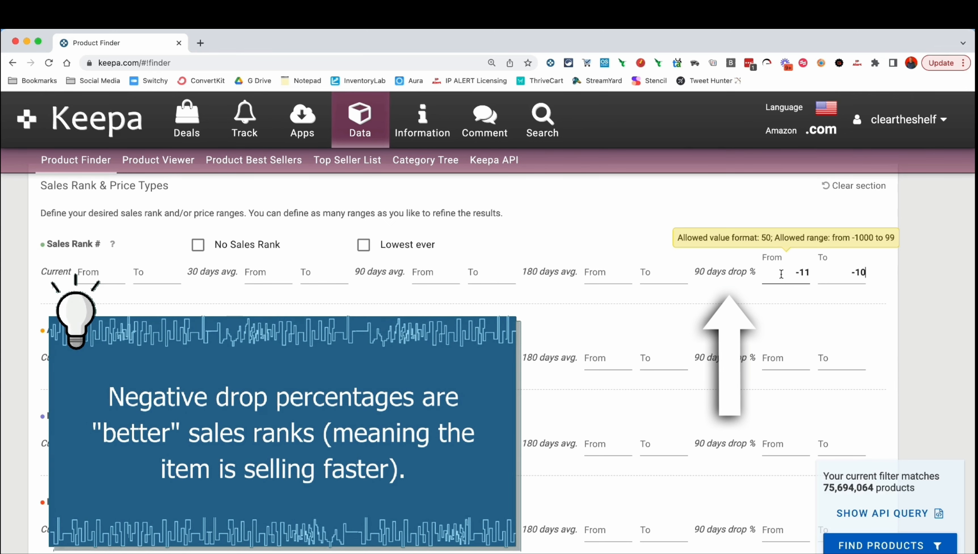
pyautogui.click(786, 298)
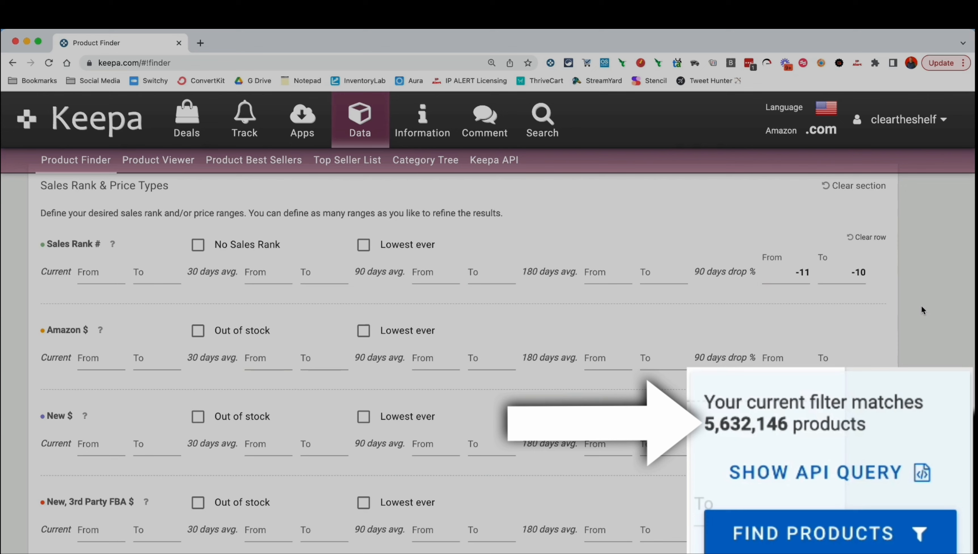
# - Clear both limits of the Sales Rank 90-day drop range
pyautogui.click(784, 272)
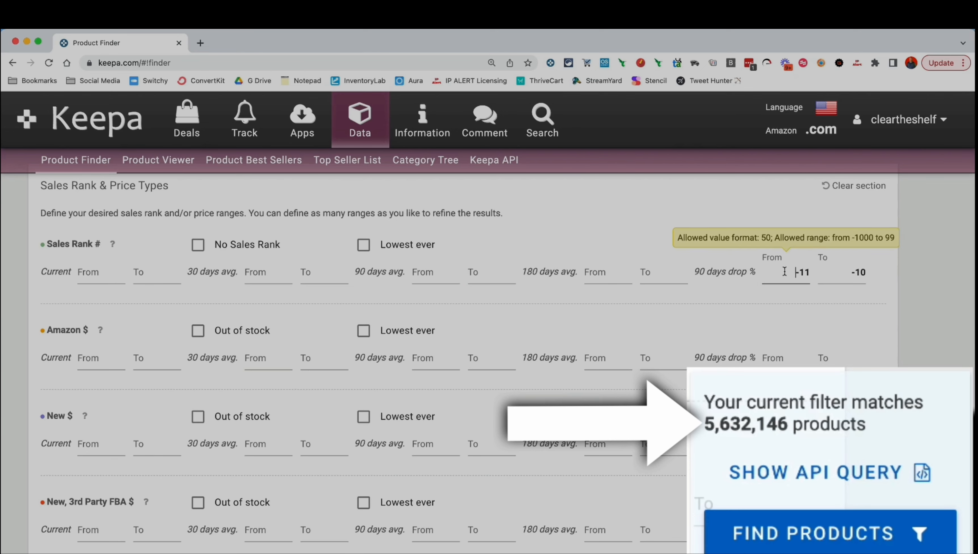
pyautogui.doubleClick(784, 272)
pyautogui.press('BackSpace')
pyautogui.press('Tab')
pyautogui.press('BackSpace')
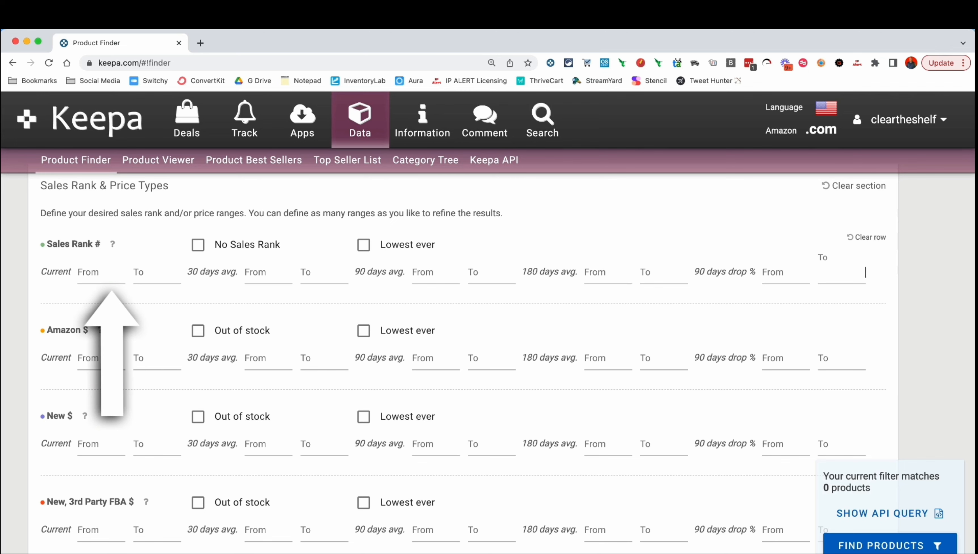
# - Set the current Sales Rank range from 25000 to 30000
pyautogui.click(97, 276)
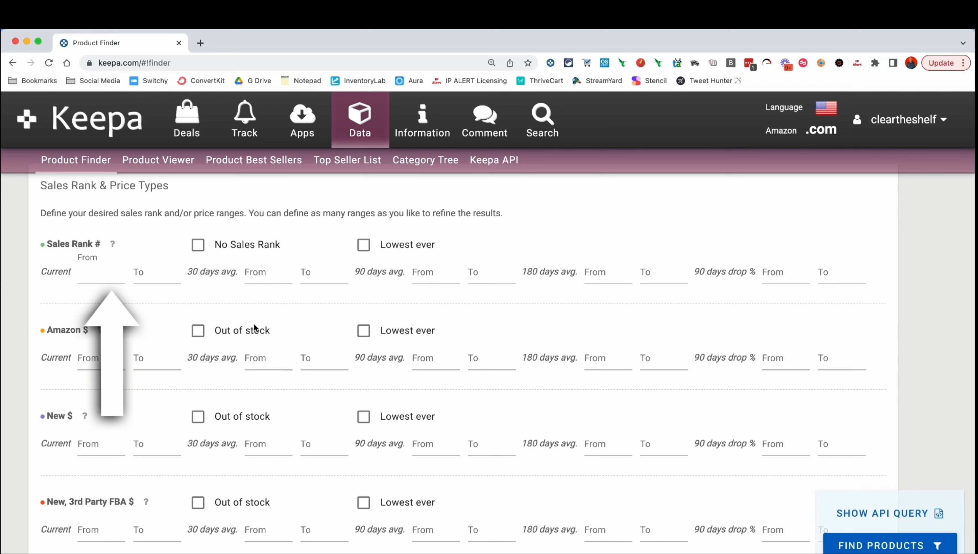
pyautogui.write('25000')
pyautogui.press('Tab')
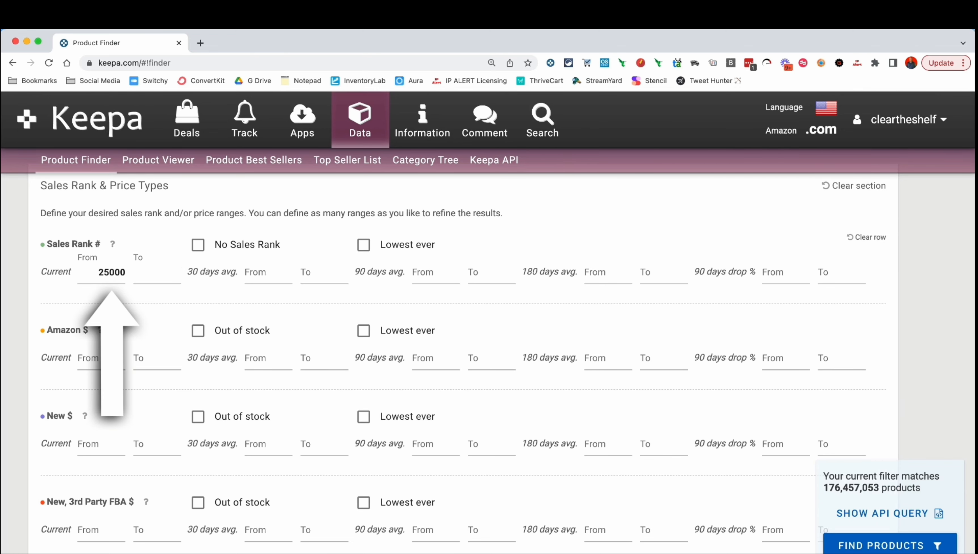
pyautogui.write('30000')
pyautogui.press('Tab')
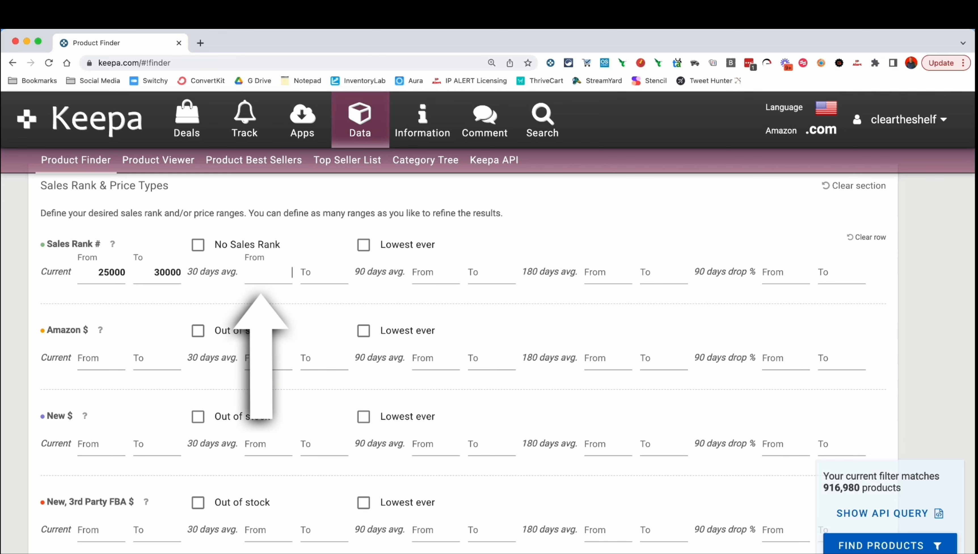
# - Set the 30-day average Sales Rank range from 22000 to 33000
pyautogui.write('22000')
pyautogui.press('Tab')
pyautogui.write('33')
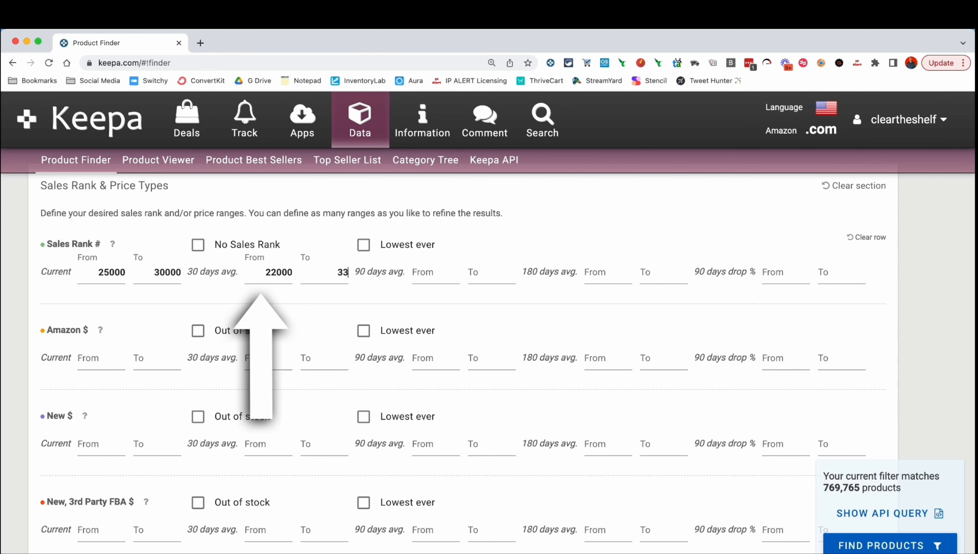
pyautogui.write('000')
pyautogui.press('Tab')
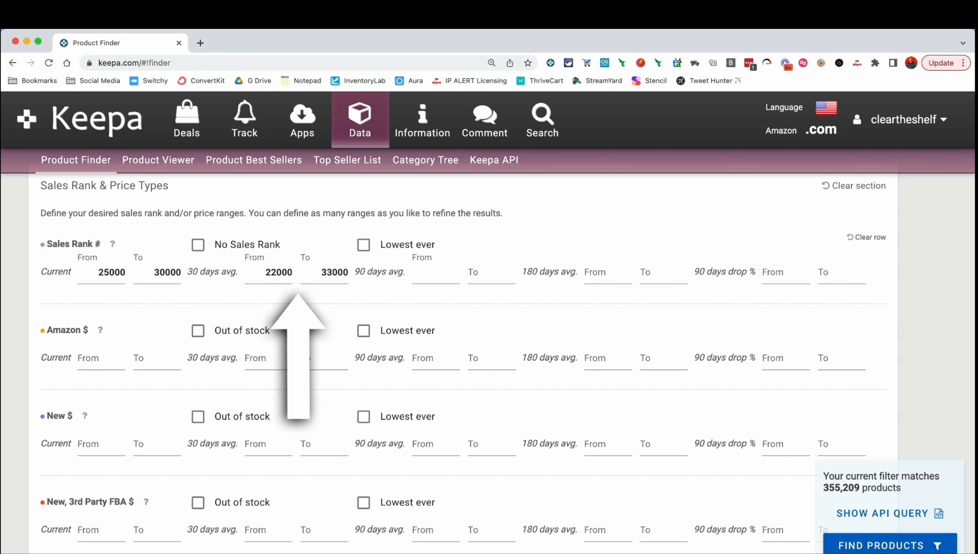
# - Set the 90-day average Sales Rank range from 19000 to 36000
pyautogui.write('19000')
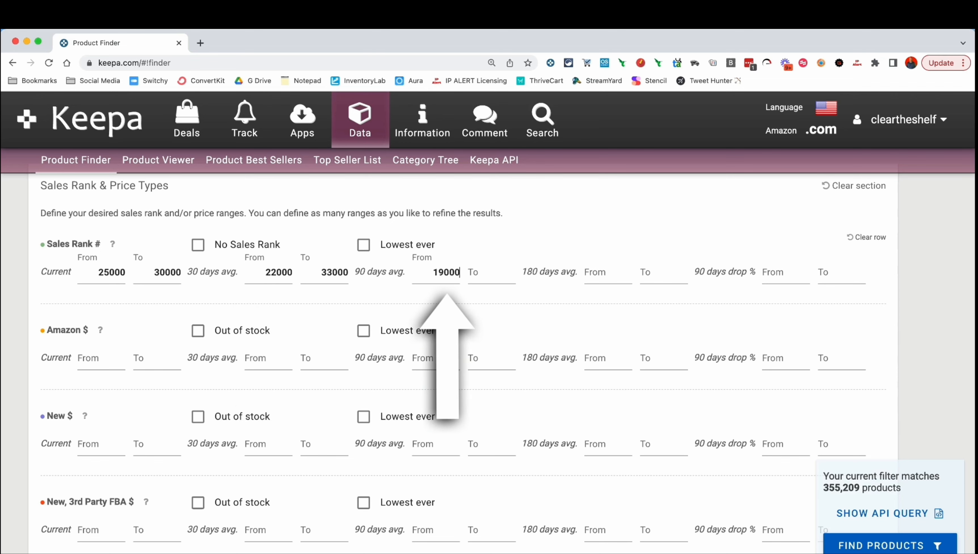
pyautogui.press('Tab')
pyautogui.write('36000')
# - Set the 180-day average Sales Rank range from 16000 to 39000
pyautogui.click(600, 276)
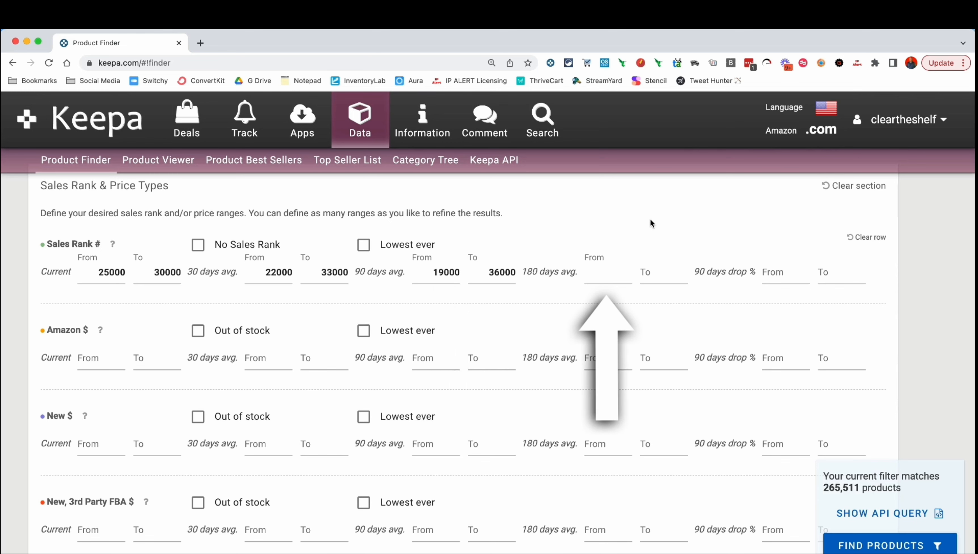
pyautogui.write('16000')
pyautogui.press('Tab')
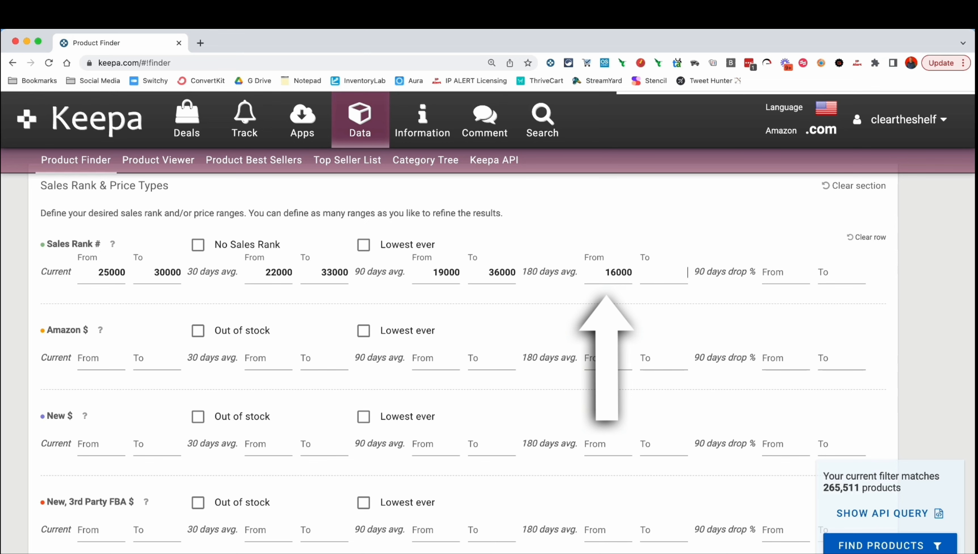
pyautogui.write('39000')
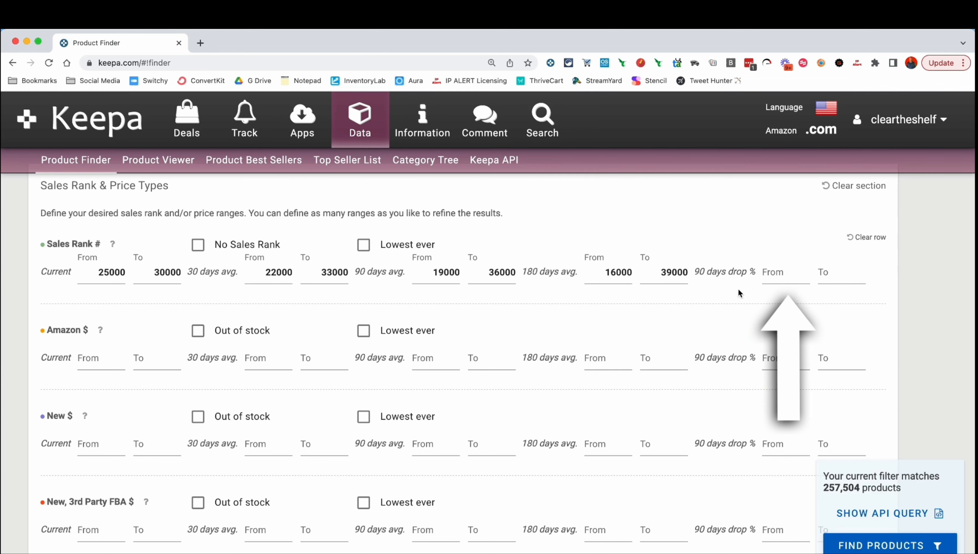
# - Set the Sales Rank 90-day drop range from -10 to 10 percent and find the matching products
pyautogui.click(760, 281)
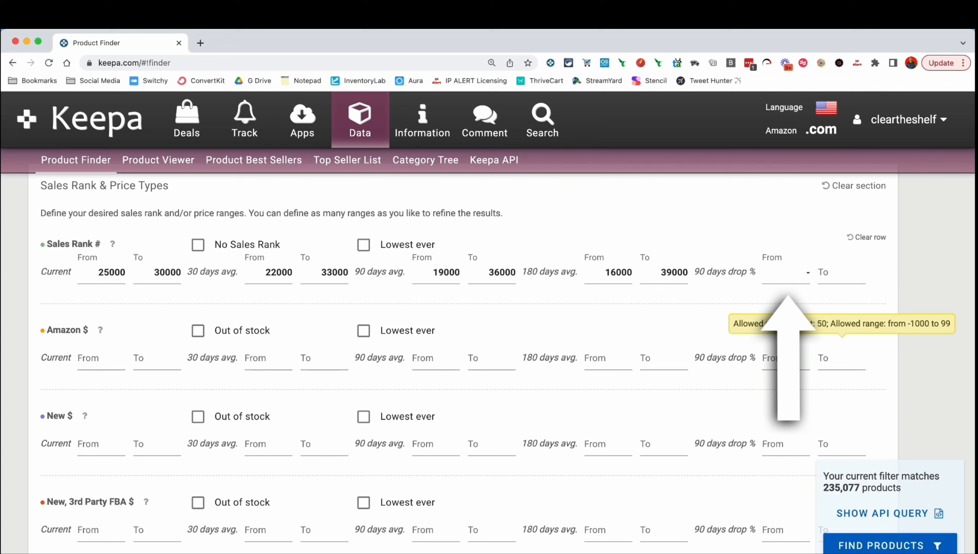
pyautogui.write('-10')
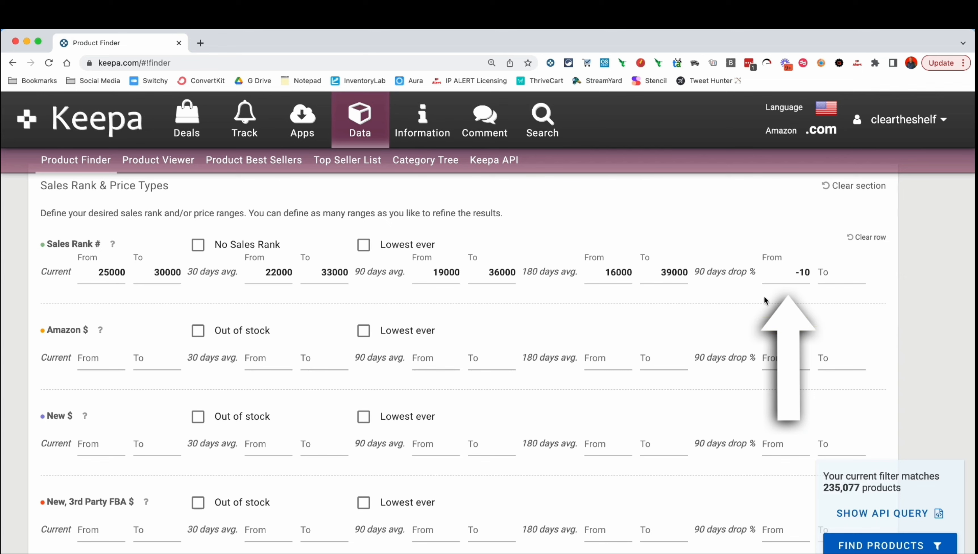
pyautogui.press('Tab')
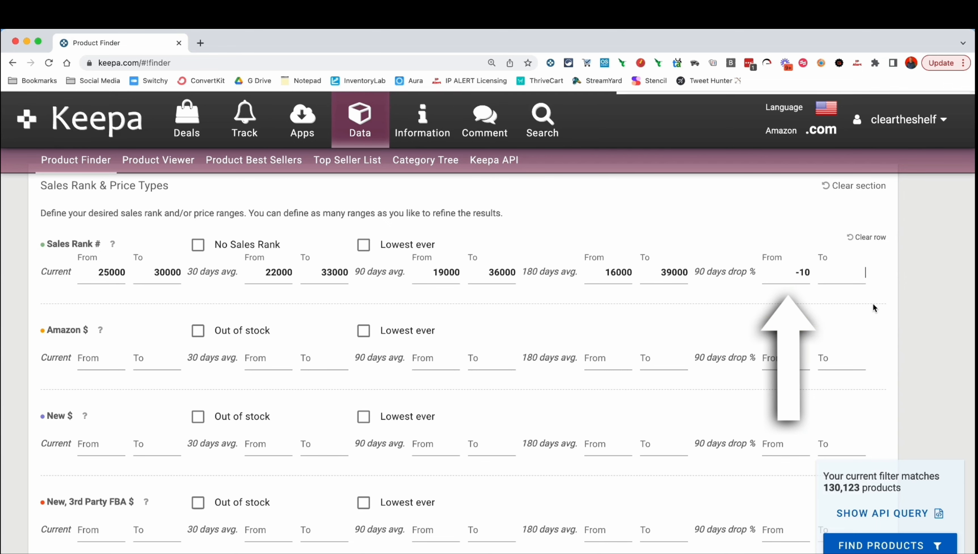
pyautogui.write('10')
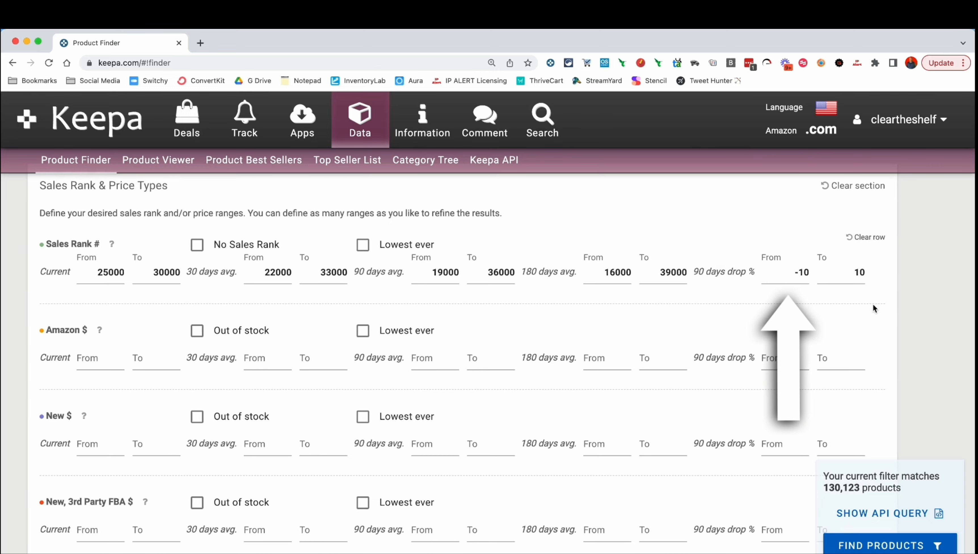
pyautogui.scroll(1, 872, 304)
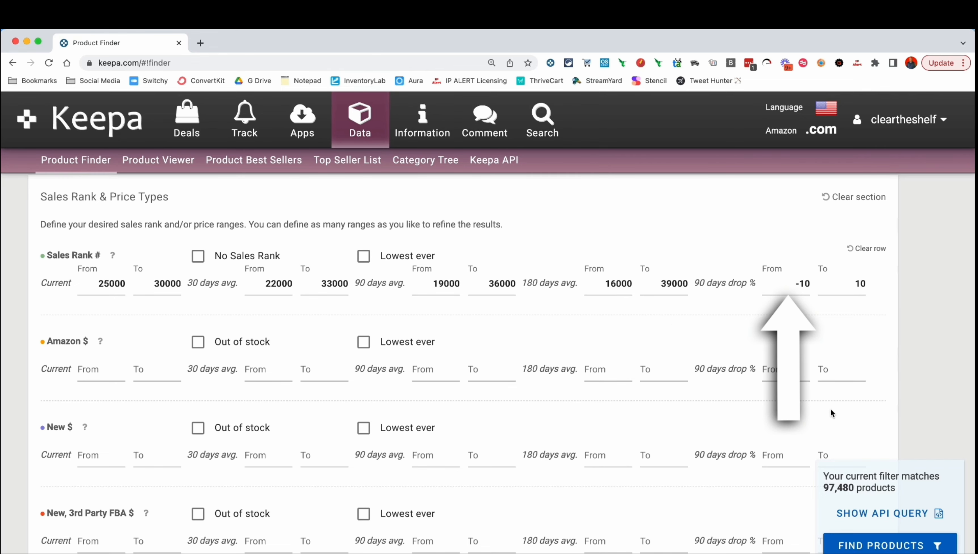
pyautogui.click(862, 547)
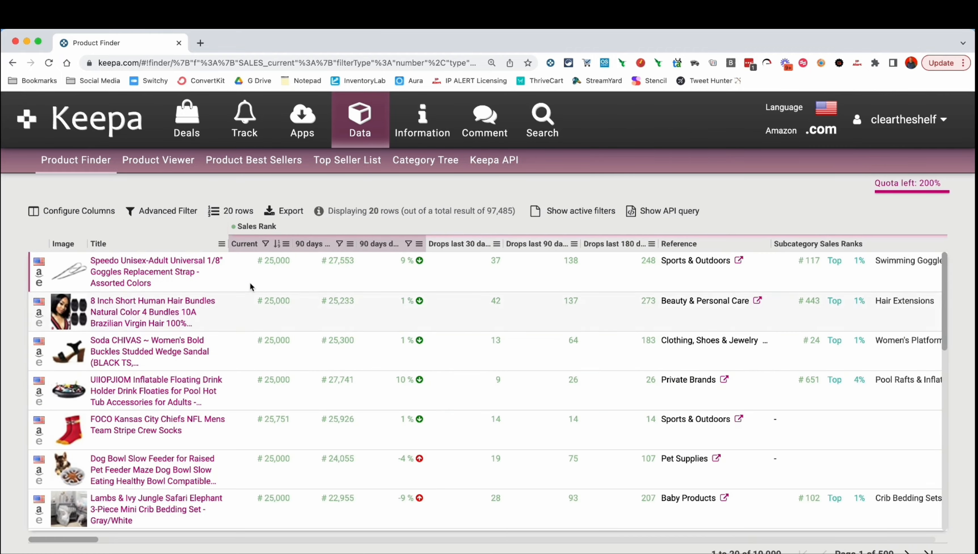
# - Open the Speedo goggles replacement strap from the results and examine its price and sales rank history charts
pyautogui.click(189, 266)
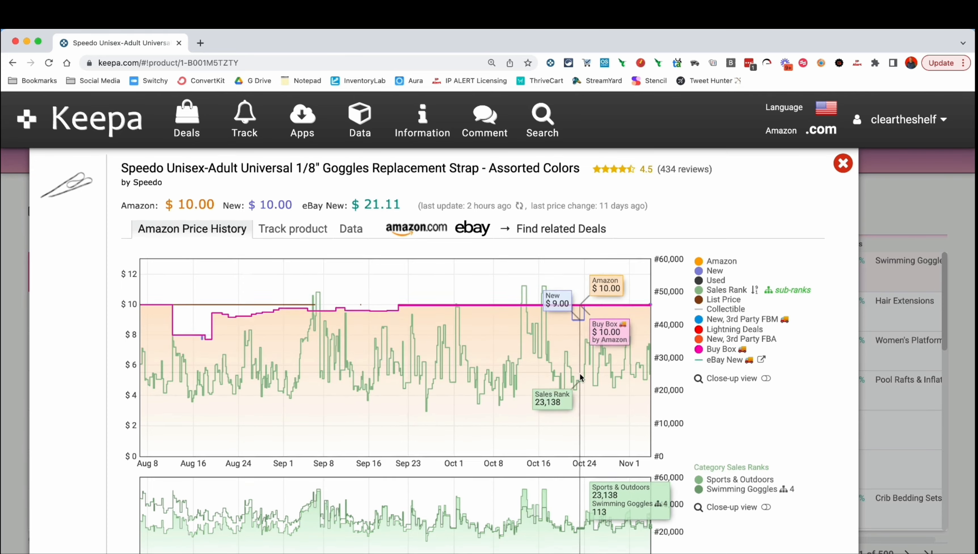
pyautogui.scroll(-1, 582, 373)
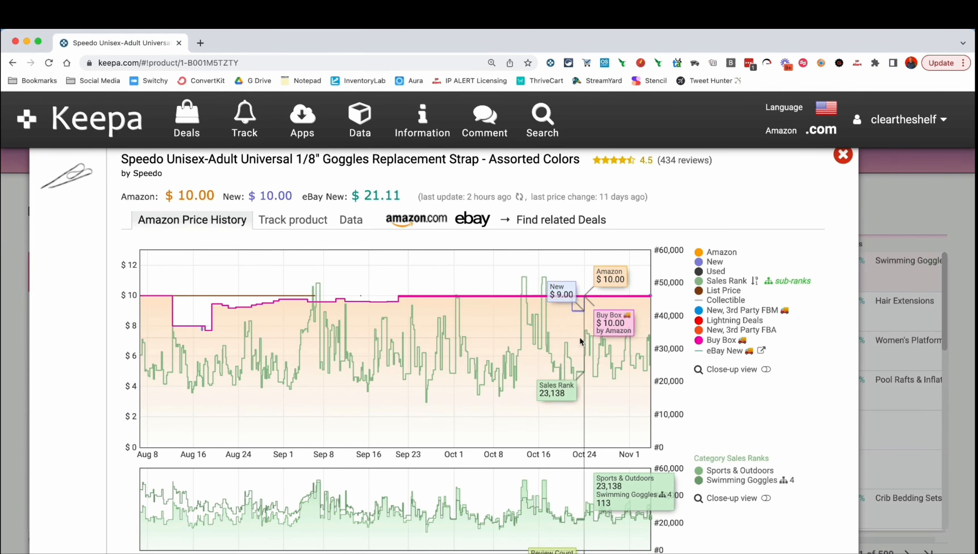
pyautogui.scroll(-1, 525, 342)
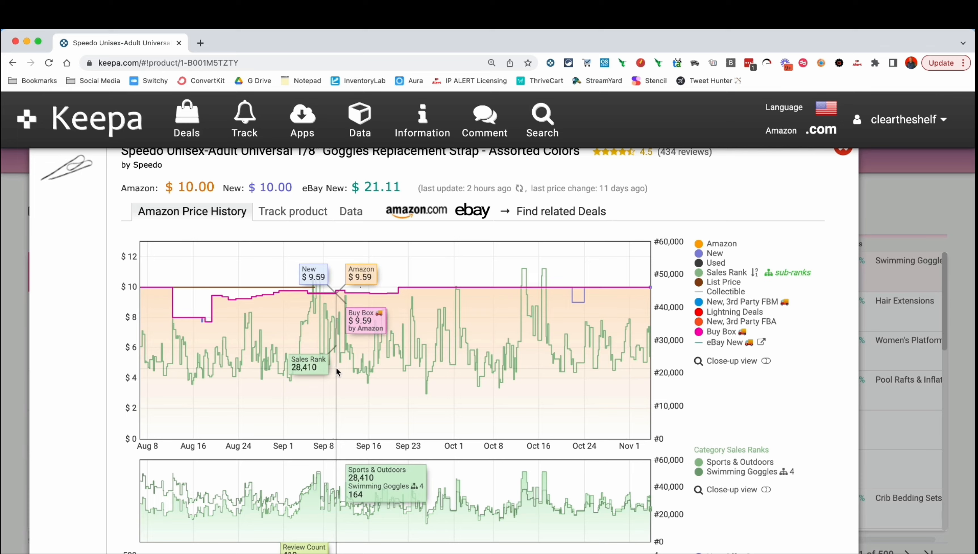
pyautogui.scroll(-2, 455, 364)
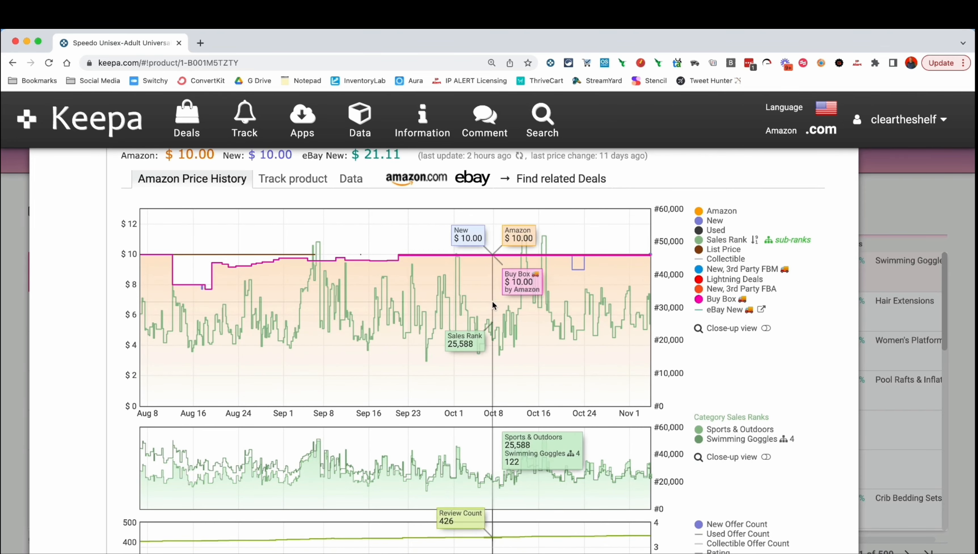
pyautogui.scroll(-3, 492, 301)
pyautogui.scroll(5, 488, 302)
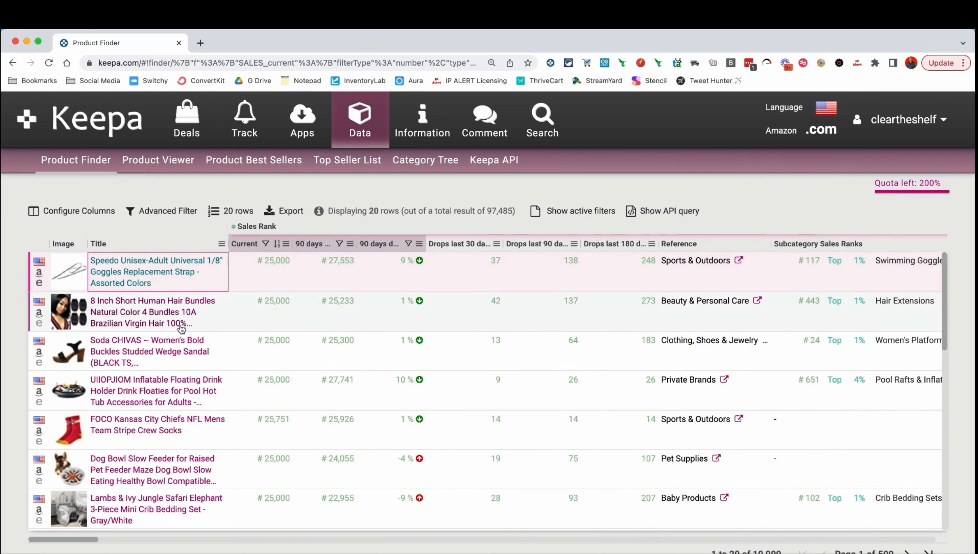
# - View the price and sales rank history of the Soda CHIVAS wedge sandal and close its details
pyautogui.moveTo(157, 357)
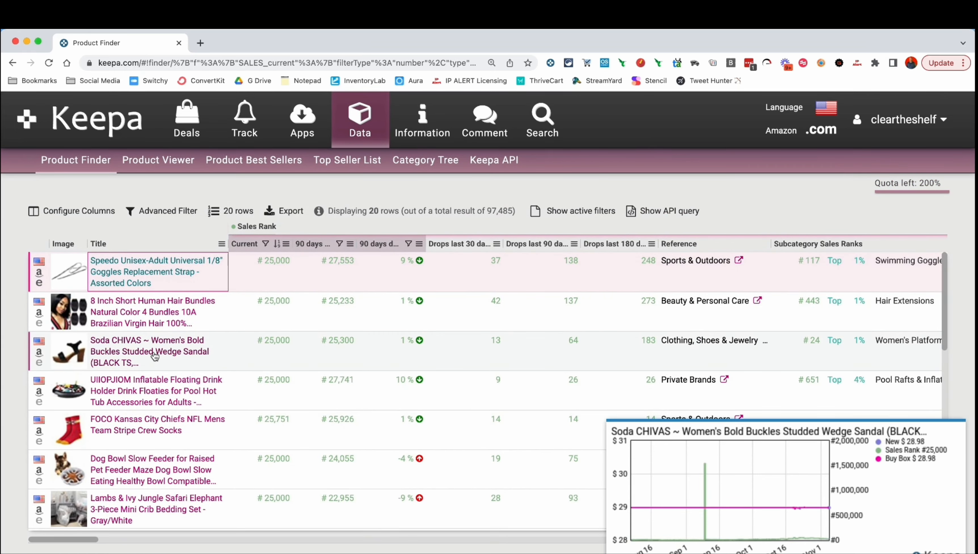
pyautogui.click(156, 356)
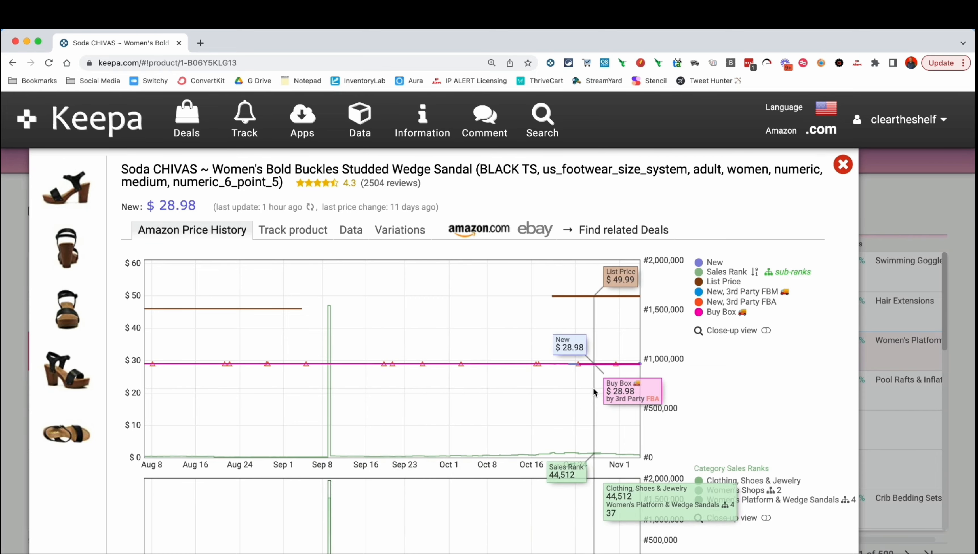
pyautogui.click(837, 166)
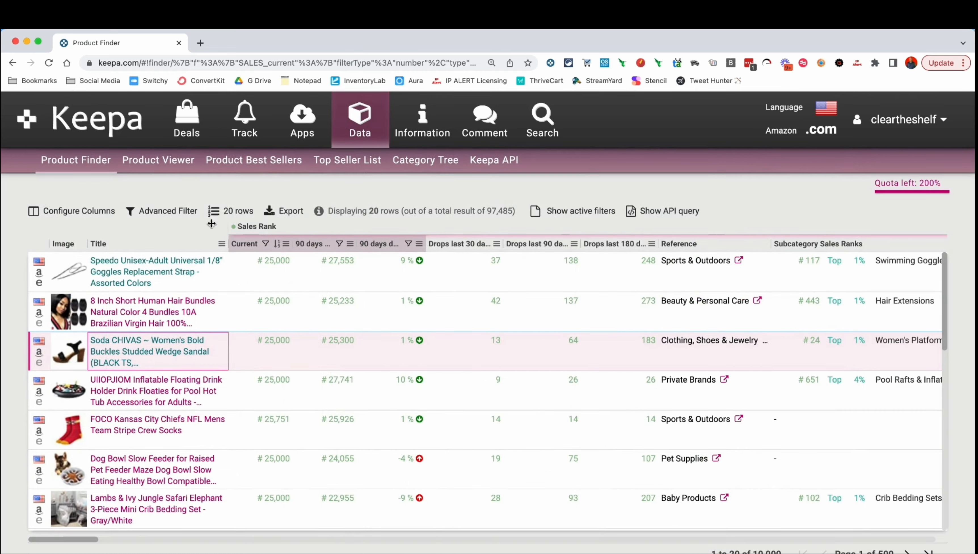
# - Return from the results to the advanced filter form at the Sales Rank & Price Types section
pyautogui.click(161, 212)
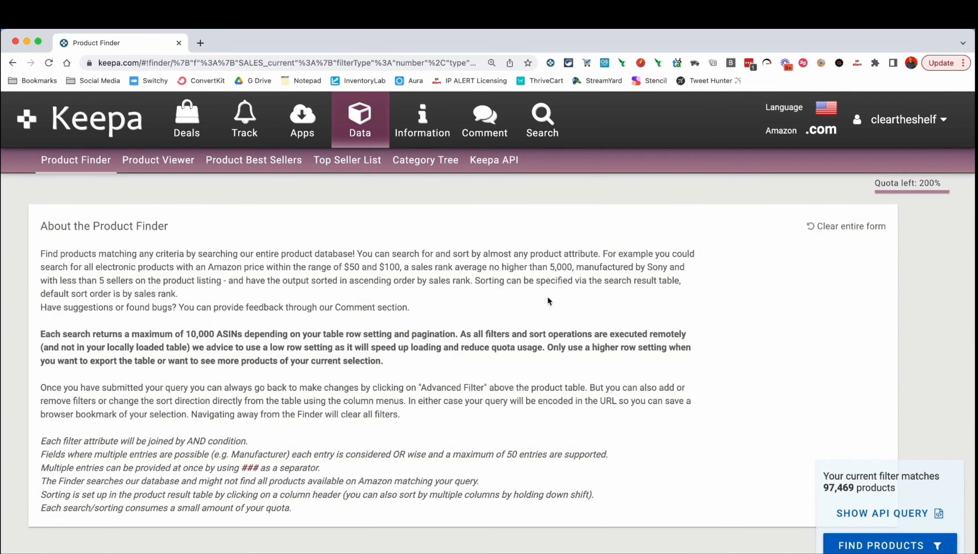
pyautogui.scroll(-10, 547, 296)
pyautogui.scroll(1, 547, 303)
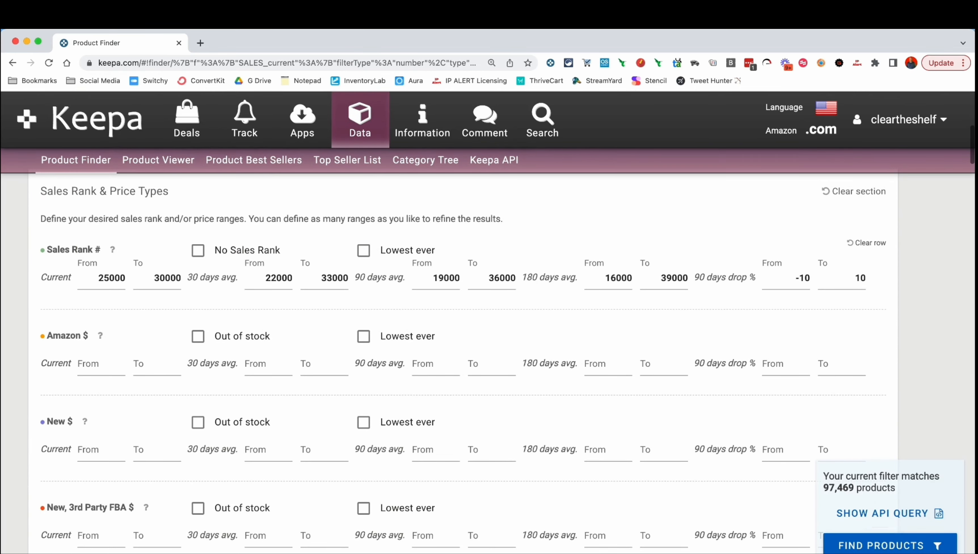
# - Clear all Sales Rank ranges and bring the Amazon price filter row into focus
pyautogui.click(868, 243)
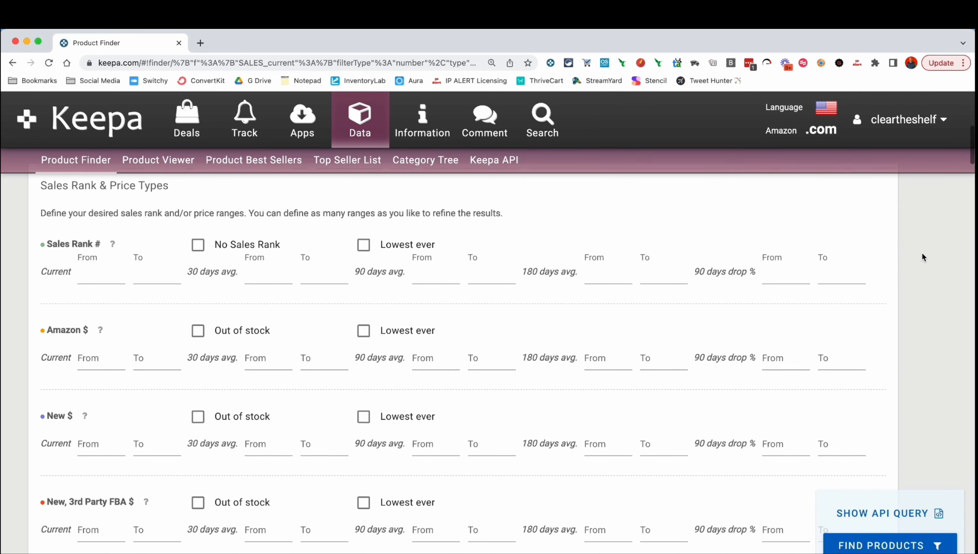
pyautogui.scroll(-4, 921, 257)
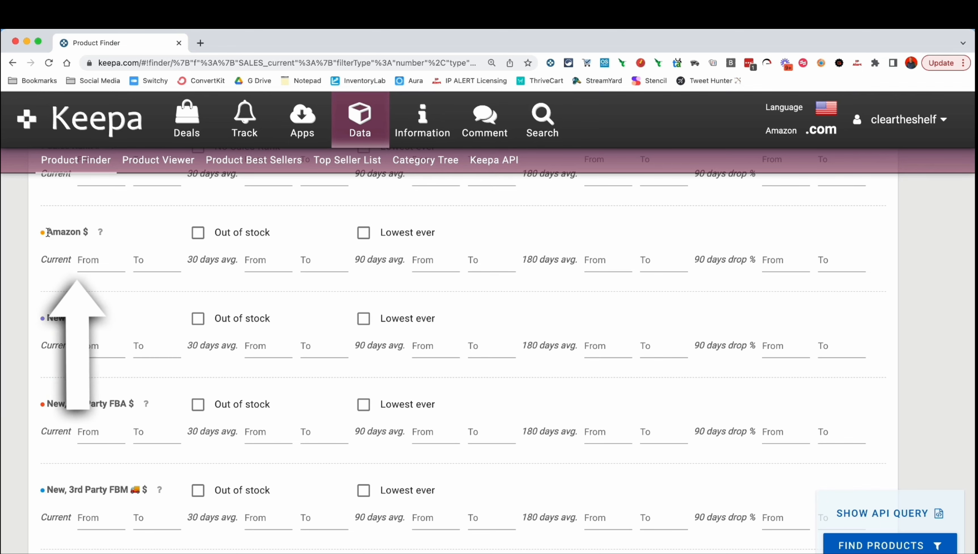
pyautogui.moveTo(47, 233); pyautogui.dragTo(80, 232)
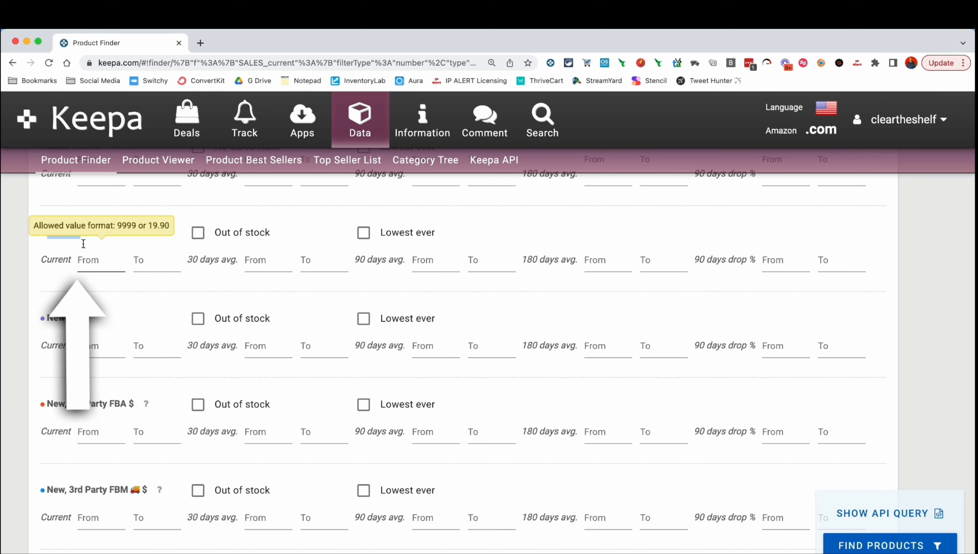
# - Try the Out of stock and Lowest ever options for the Amazon price, turning each one off again
pyautogui.click(199, 240)
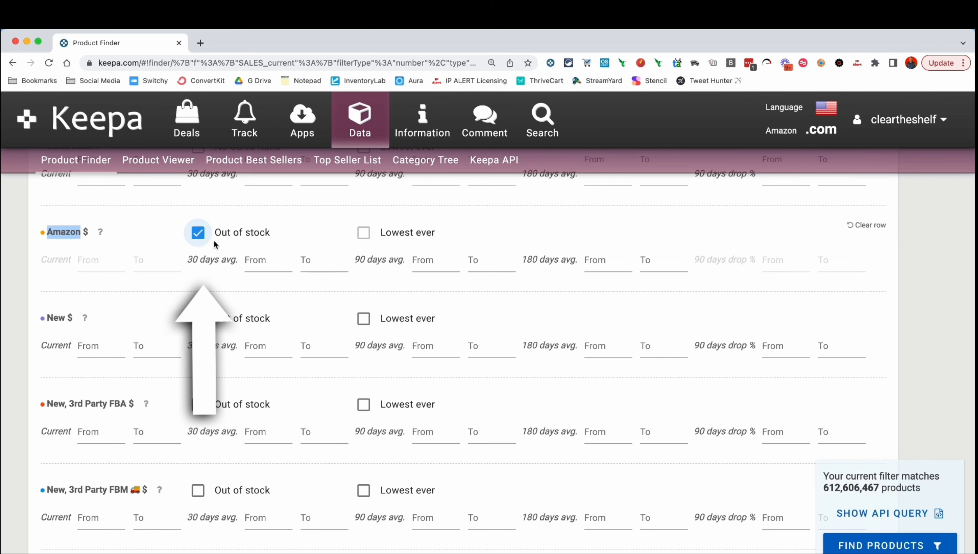
pyautogui.click(207, 246)
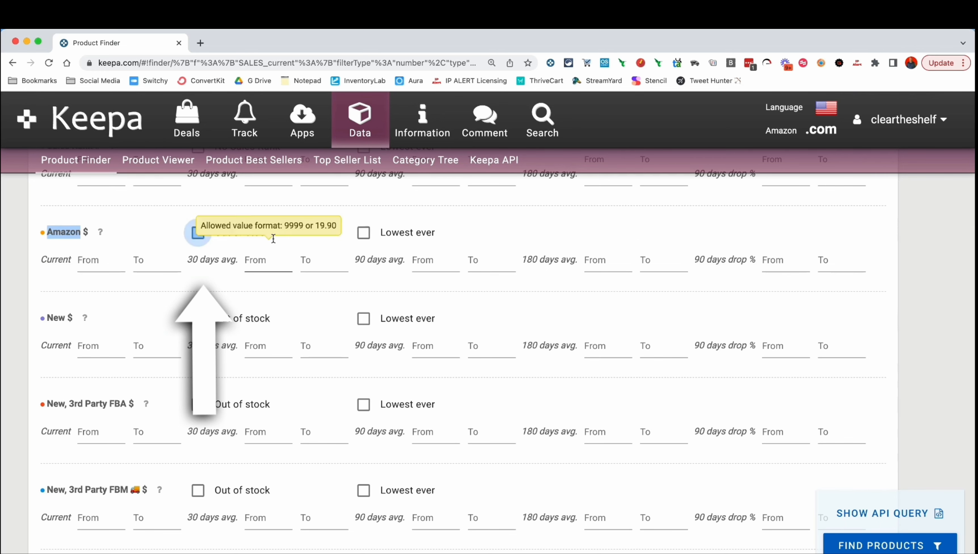
pyautogui.click(361, 239)
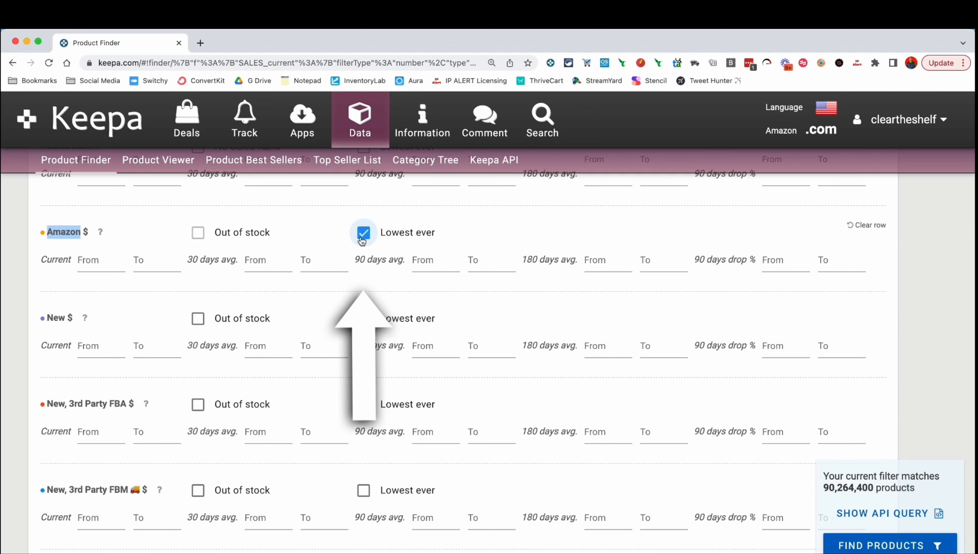
pyautogui.click(362, 239)
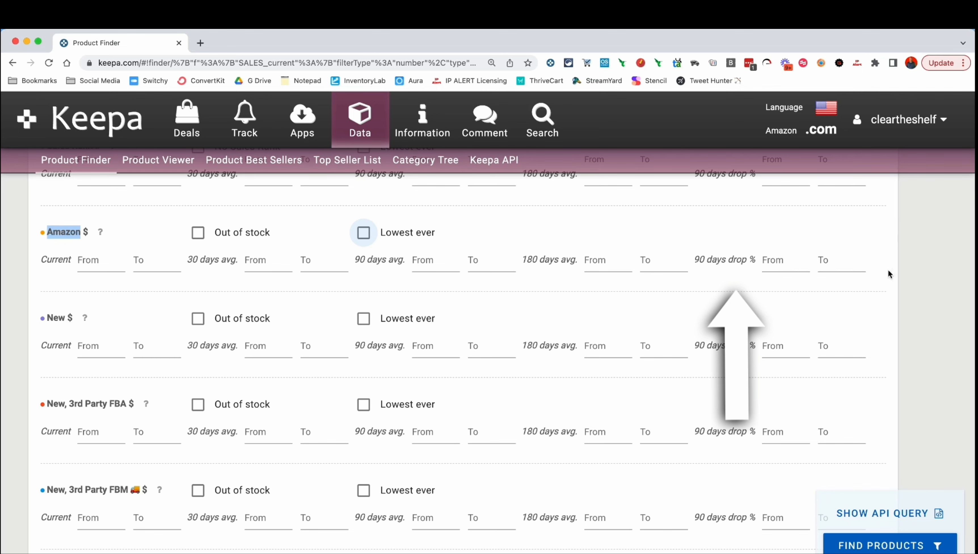
pyautogui.click(896, 274)
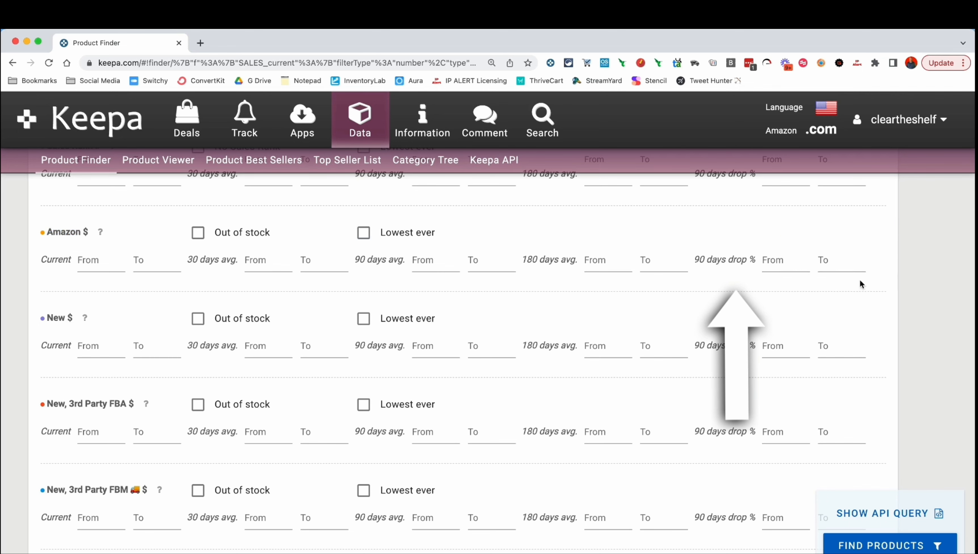
# - Set the Amazon price's 90-day drop range from -12 to -10 percent
pyautogui.click(779, 268)
pyautogui.write('-12')
pyautogui.click(845, 265)
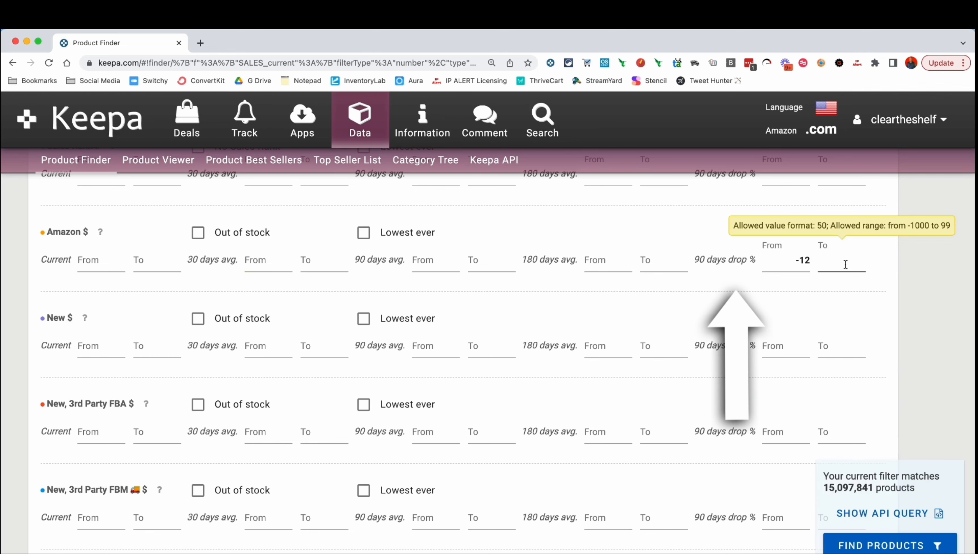
pyautogui.write('-10')
pyautogui.click(841, 279)
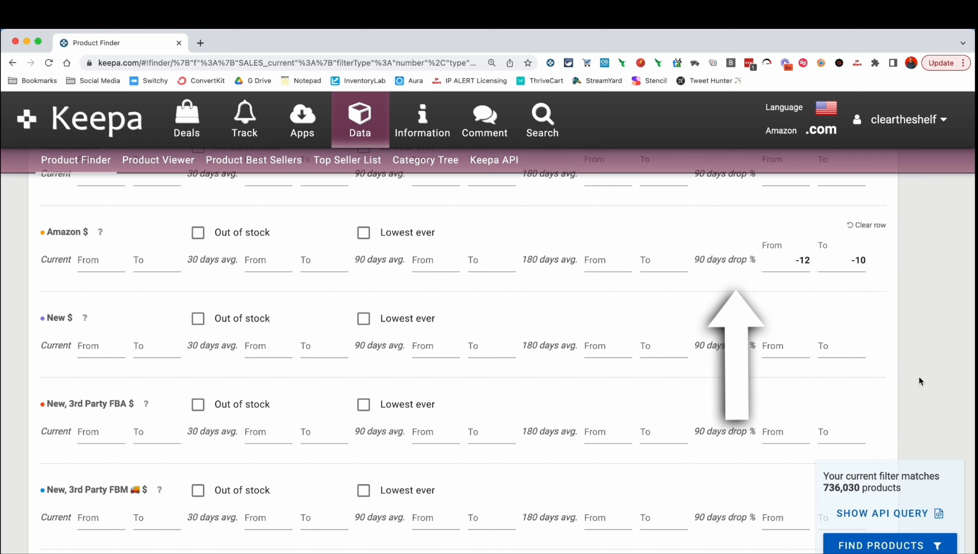
# - Change the Amazon price's 90-day drop range to 10 to 12 percent, and then clear the row
pyautogui.doubleClick(798, 260)
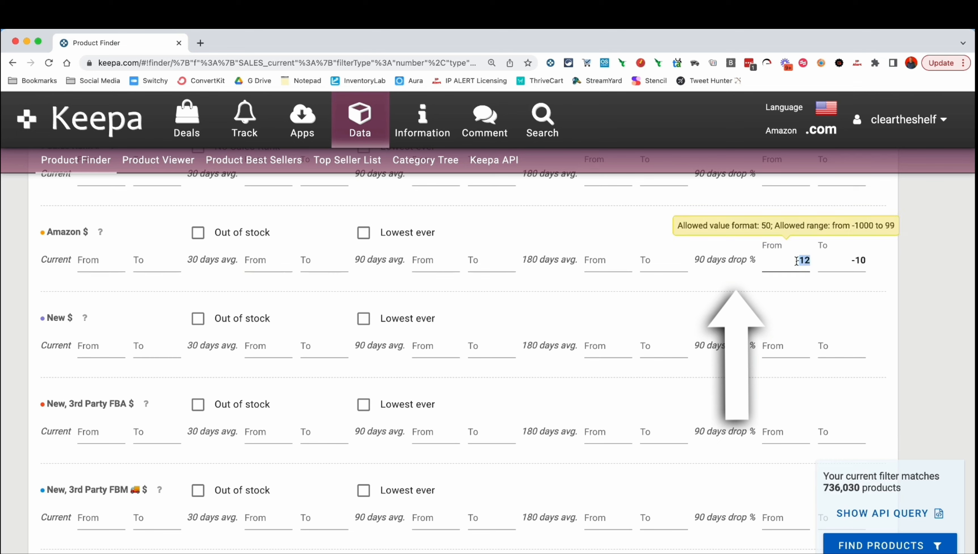
pyautogui.write('10')
pyautogui.press('BackSpace')
pyautogui.press('BackSpace')
pyautogui.press('BackSpace')
pyautogui.write('10')
pyautogui.press('Tab')
pyautogui.write('12')
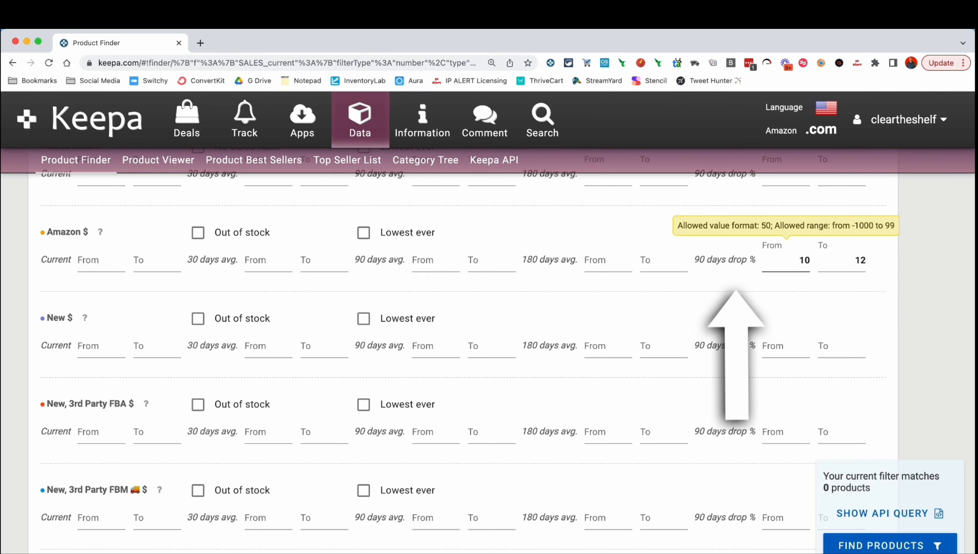
pyautogui.click(805, 292)
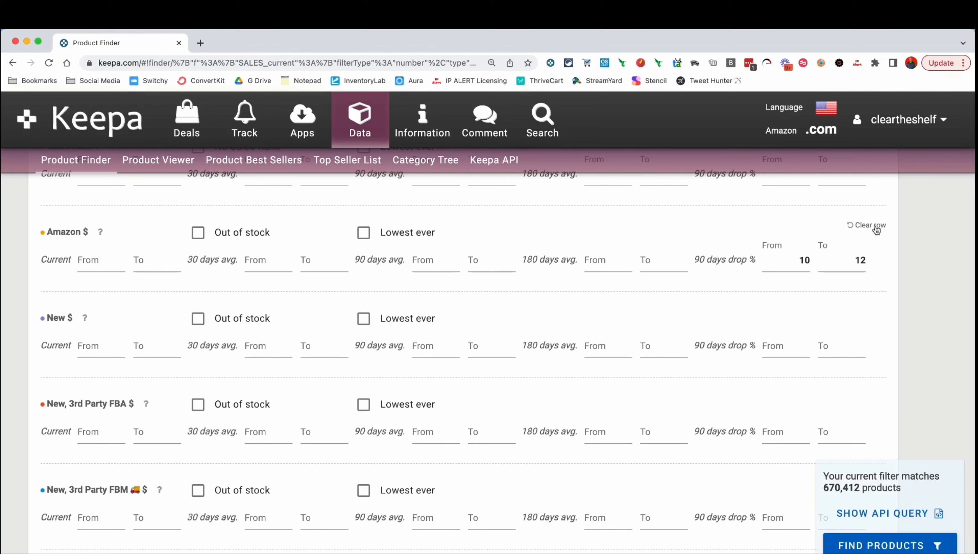
pyautogui.click(875, 226)
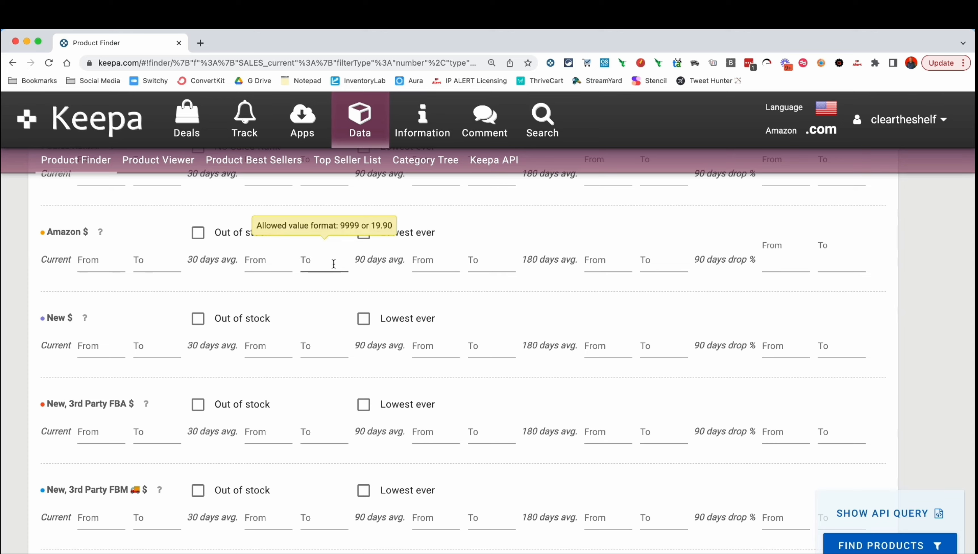
# - Try Amazon price ranges of 5 to 0 current, 4 to 11 for the 30-day average and 3 to 12 for the 90-day average, and clear the row
pyautogui.click(110, 263)
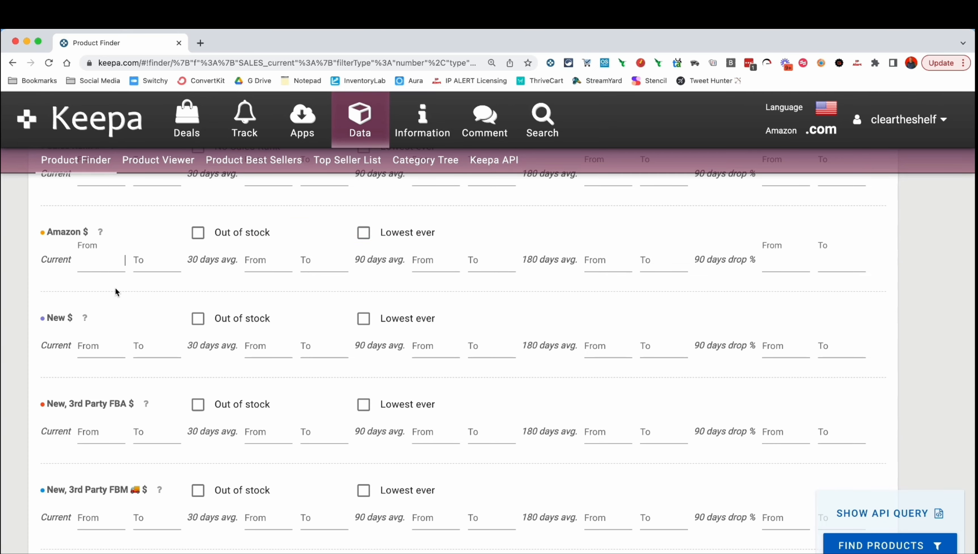
pyautogui.write('5')
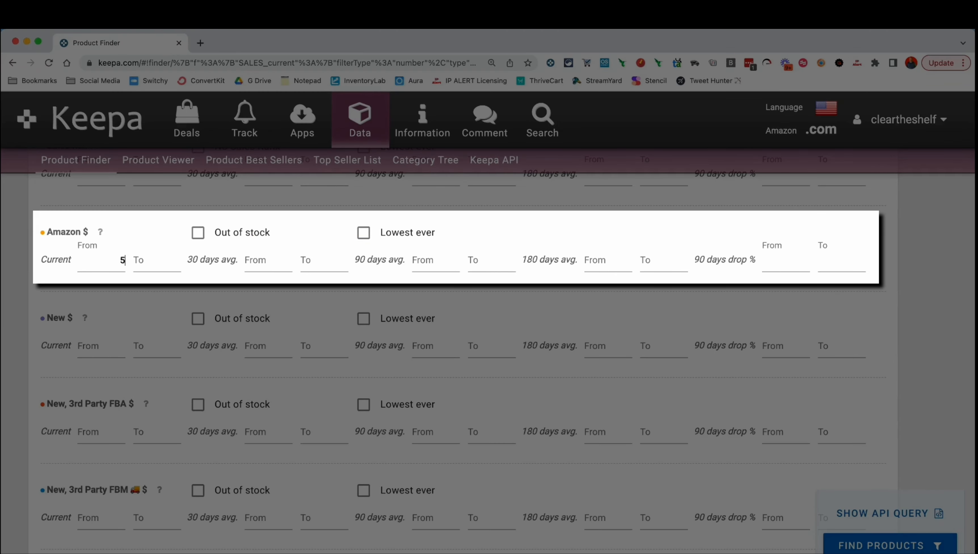
pyautogui.press('Tab')
pyautogui.write('0')
pyautogui.press('Tab')
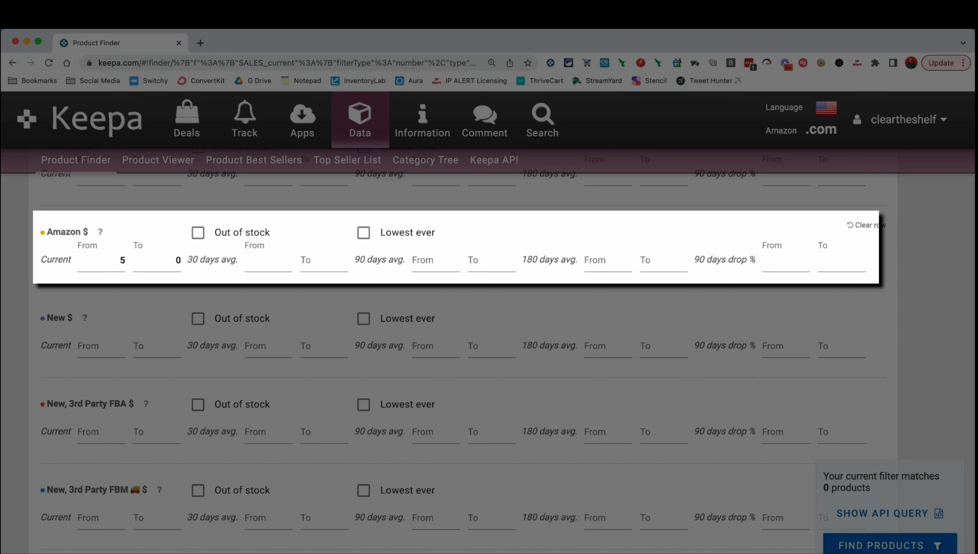
pyautogui.write('4')
pyautogui.press('Tab')
pyautogui.write('11')
pyautogui.press('Tab')
pyautogui.write('3')
pyautogui.press('Tab')
pyautogui.write('12')
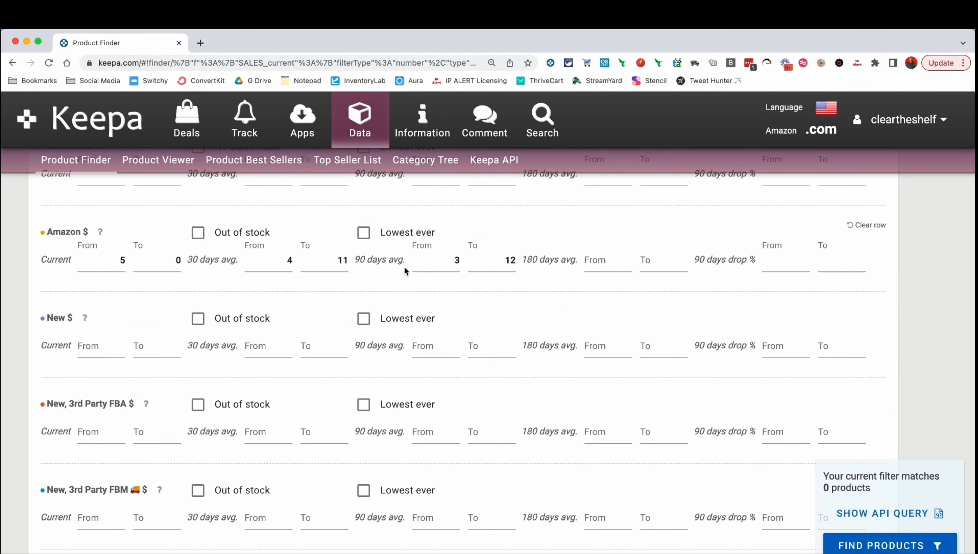
pyautogui.click(867, 226)
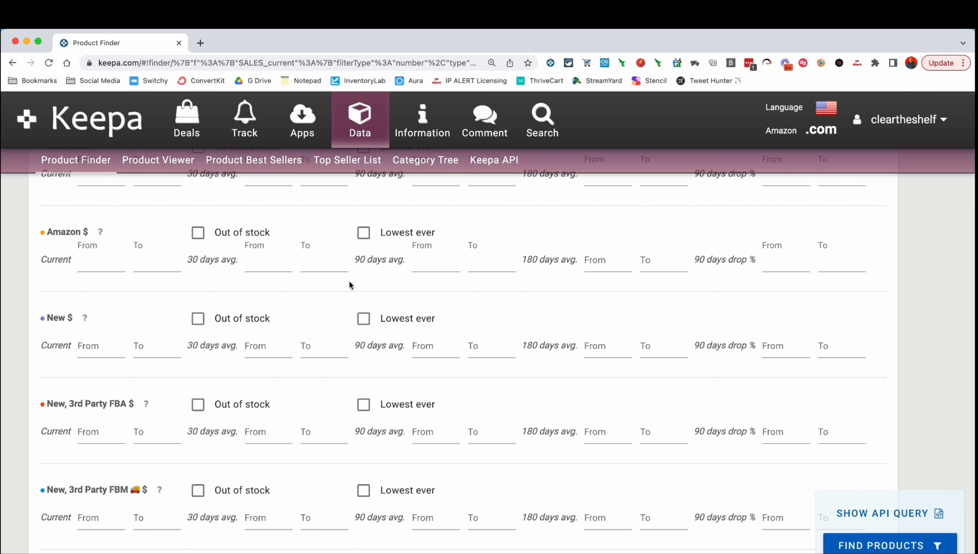
# - Examine the filter options for the New, New 3rd Party FBA and New 3rd Party FBM prices
pyautogui.scroll(-1, 131, 291)
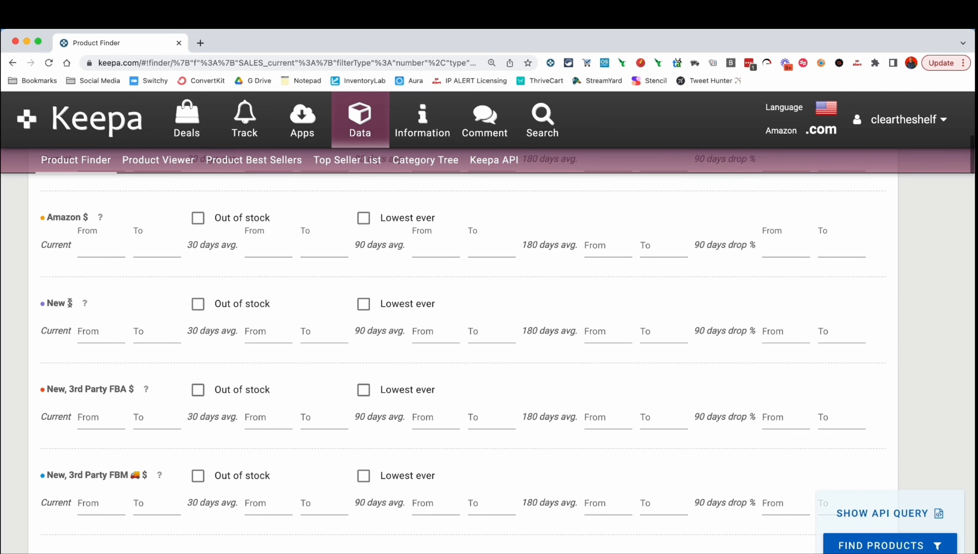
pyautogui.moveTo(72, 303); pyautogui.dragTo(46, 303)
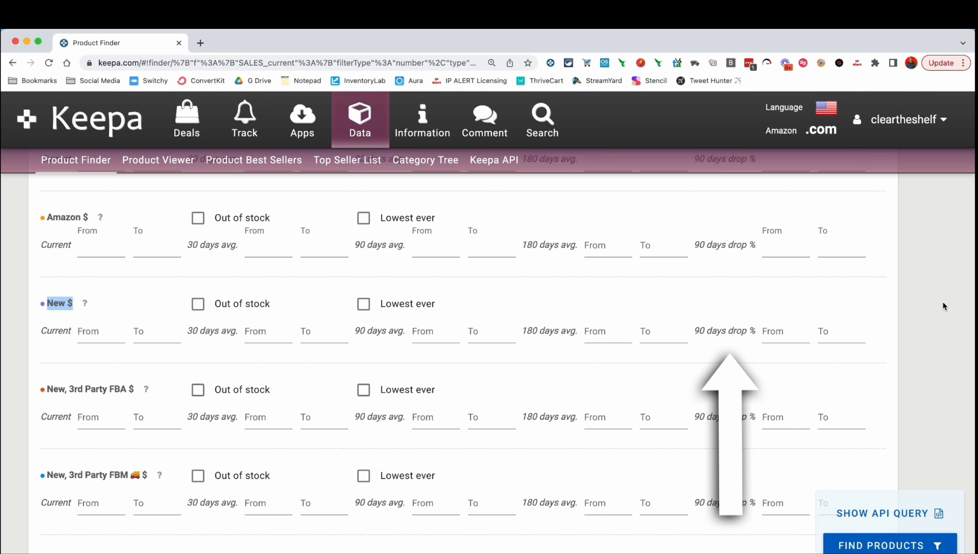
pyautogui.scroll(-1, 173, 417)
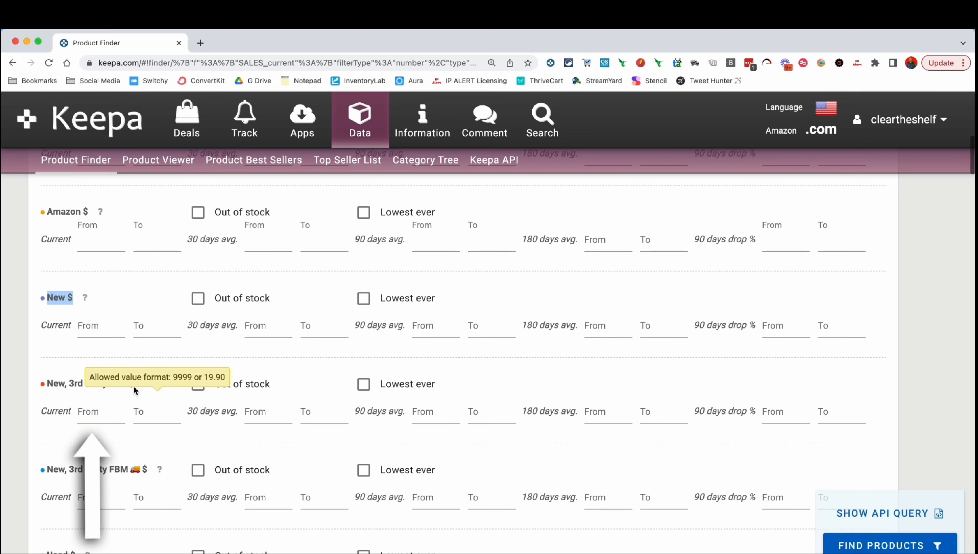
pyautogui.scroll(1, 134, 389)
pyautogui.moveTo(134, 389); pyautogui.dragTo(471, 390)
pyautogui.click(45, 388)
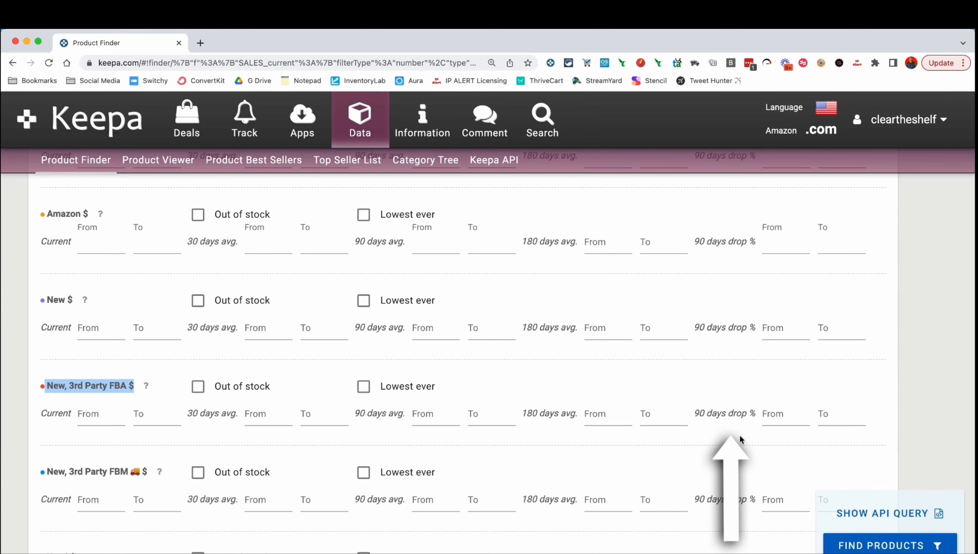
pyautogui.scroll(-3, 740, 434)
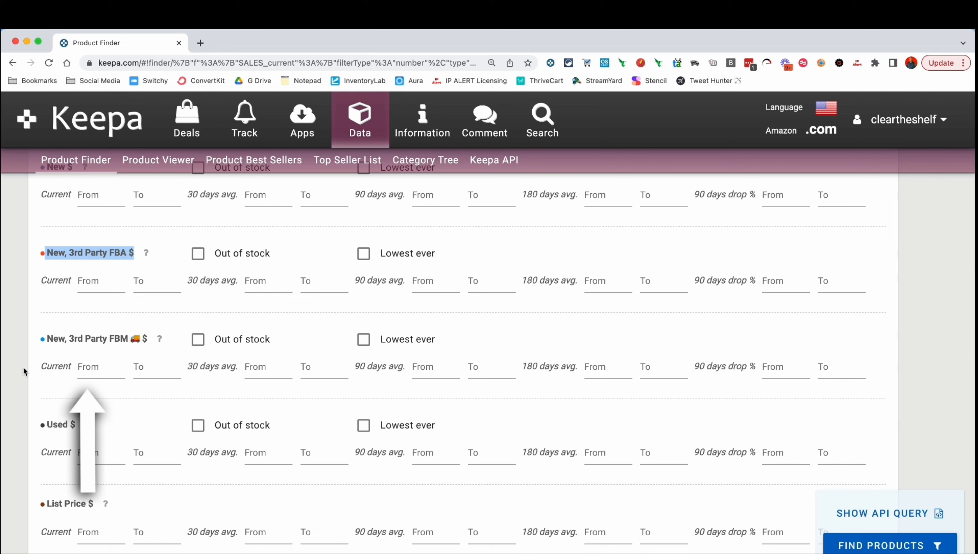
pyautogui.moveTo(48, 339); pyautogui.dragTo(140, 339)
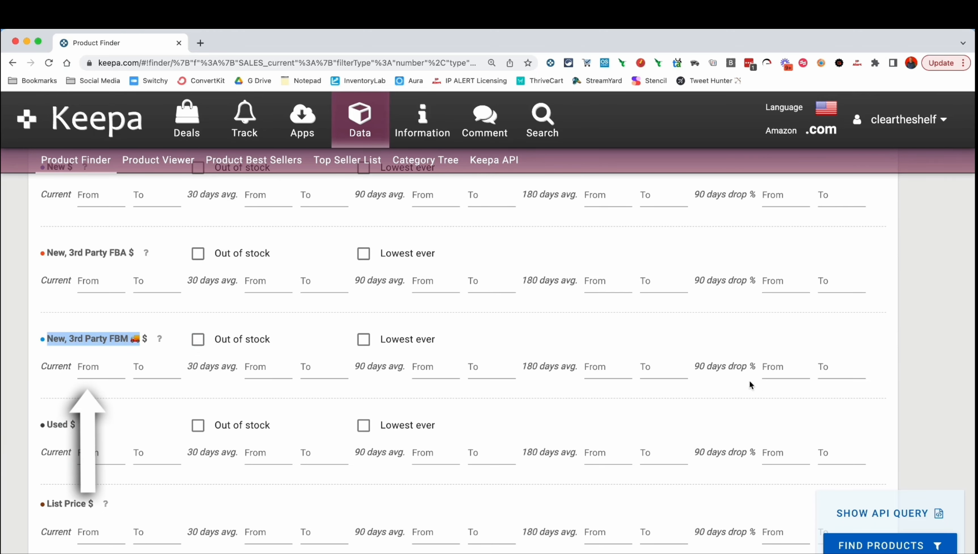
# - Examine the filter options for the Used, List Price, Lightning Deals, Warehouse Deals, Collectible and Refurbished prices
pyautogui.scroll(-5, 41, 370)
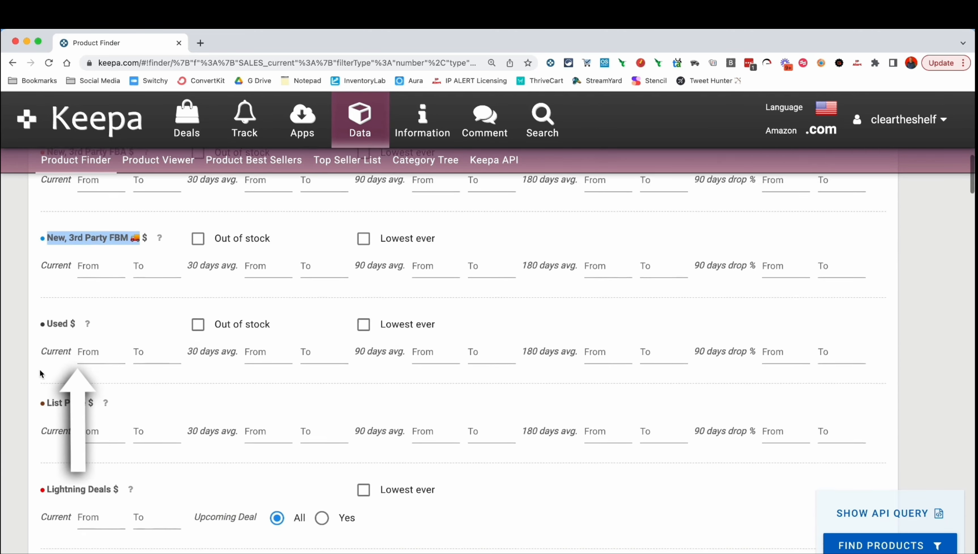
pyautogui.moveTo(47, 317); pyautogui.dragTo(79, 319)
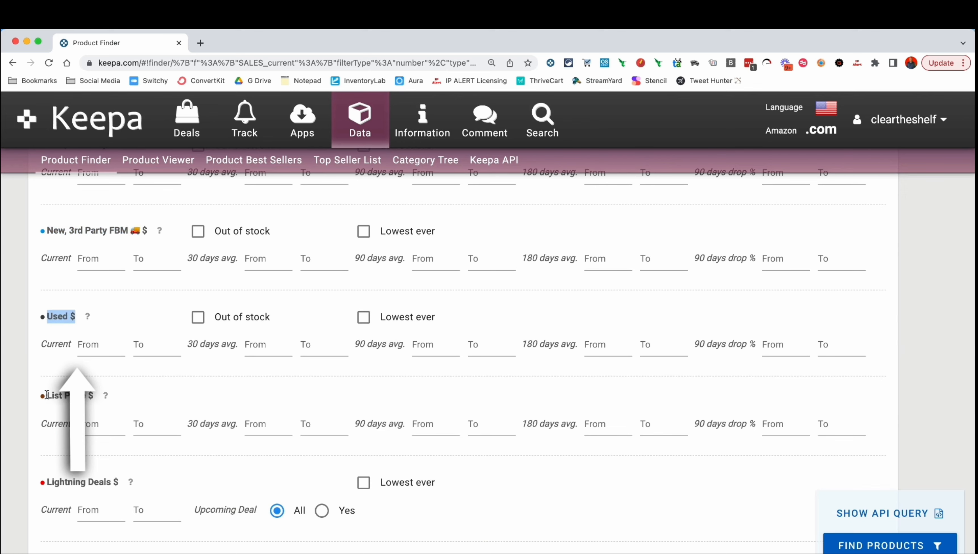
pyautogui.moveTo(48, 395); pyautogui.dragTo(87, 399)
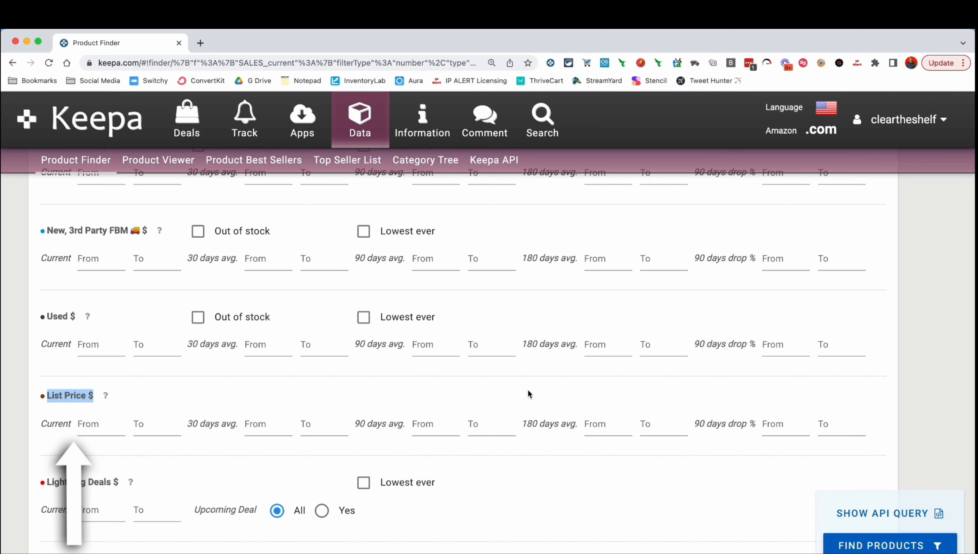
pyautogui.scroll(-3, 526, 395)
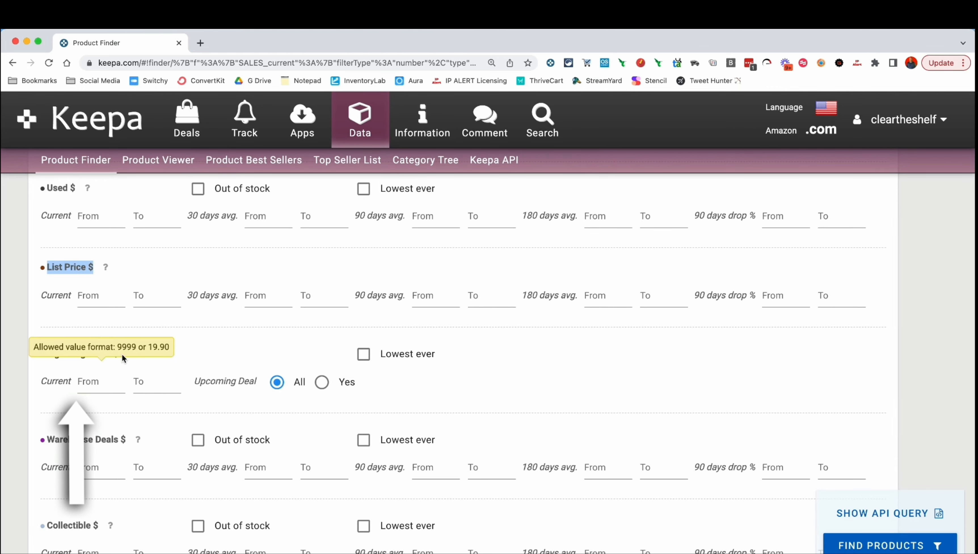
pyautogui.click(121, 354)
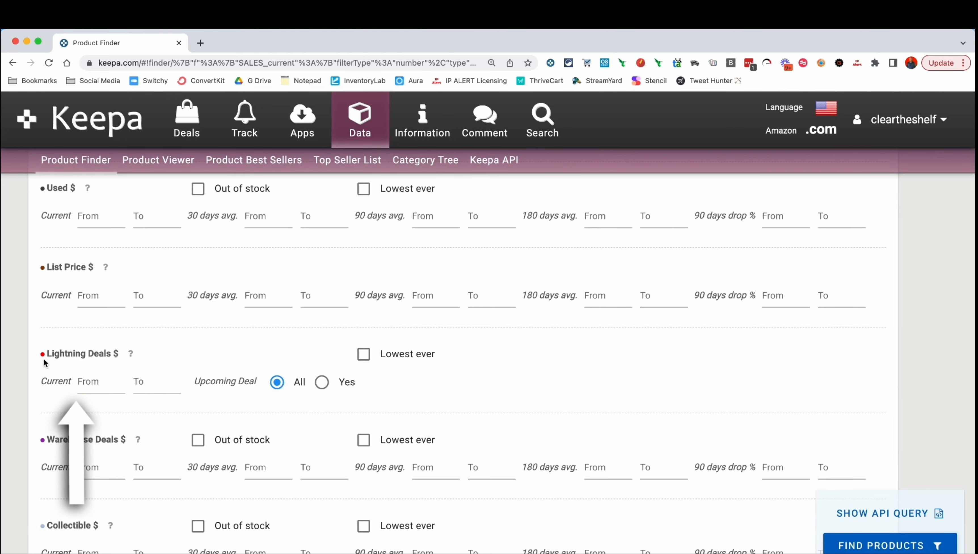
pyautogui.moveTo(44, 354); pyautogui.dragTo(126, 355)
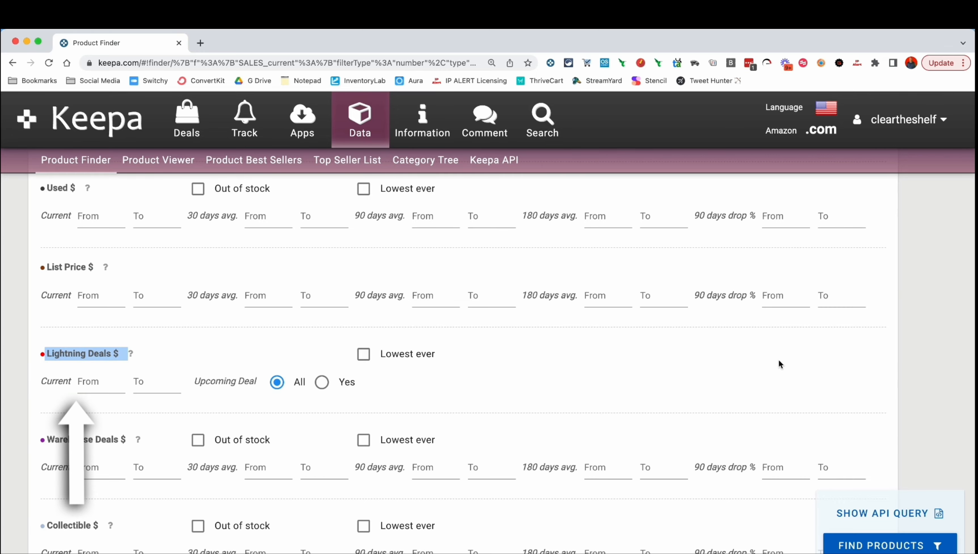
pyautogui.scroll(-5, 779, 362)
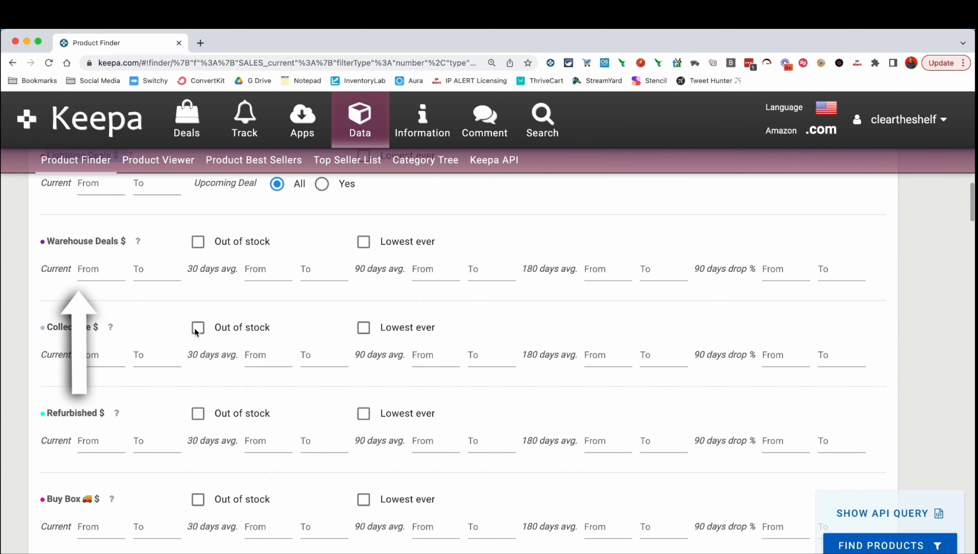
pyautogui.moveTo(46, 241); pyautogui.dragTo(125, 242)
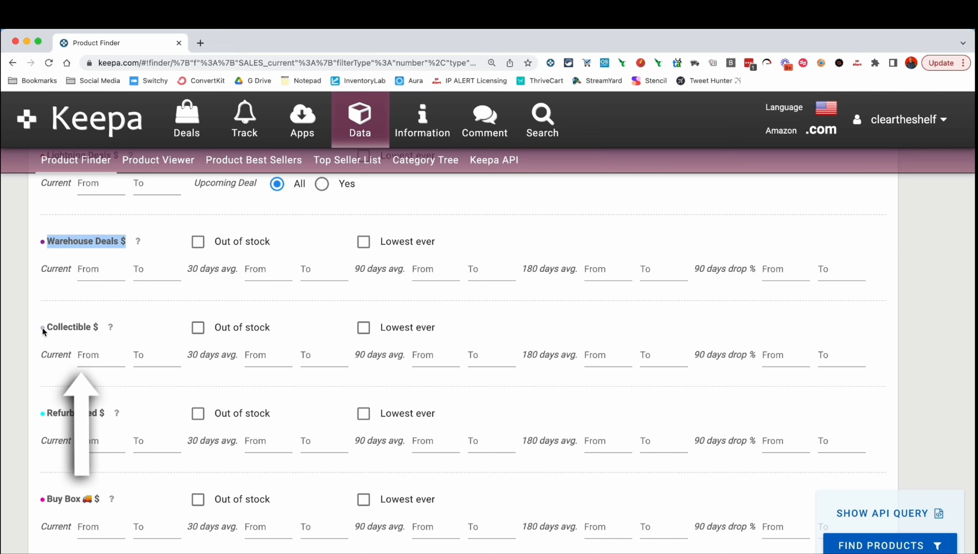
pyautogui.moveTo(44, 328); pyautogui.dragTo(95, 329)
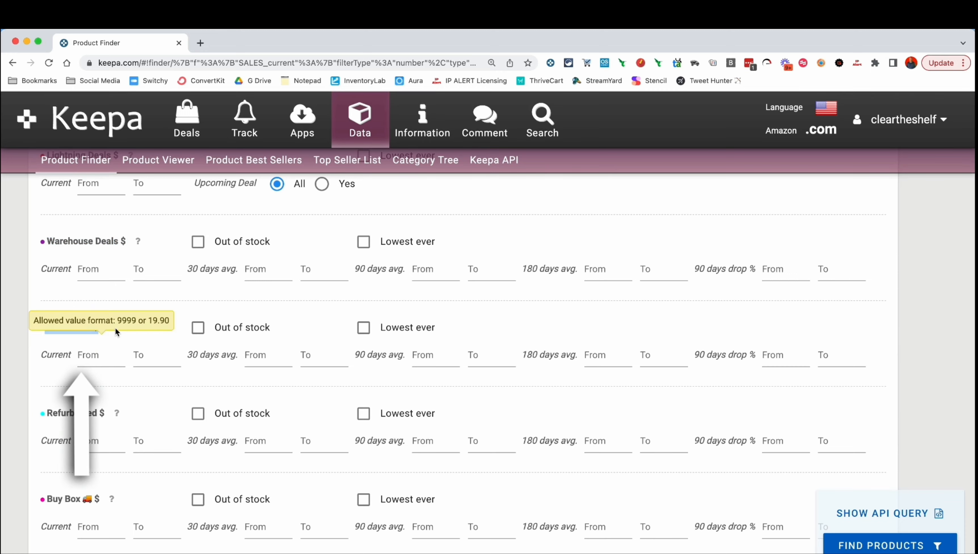
pyautogui.scroll(-3, 64, 317)
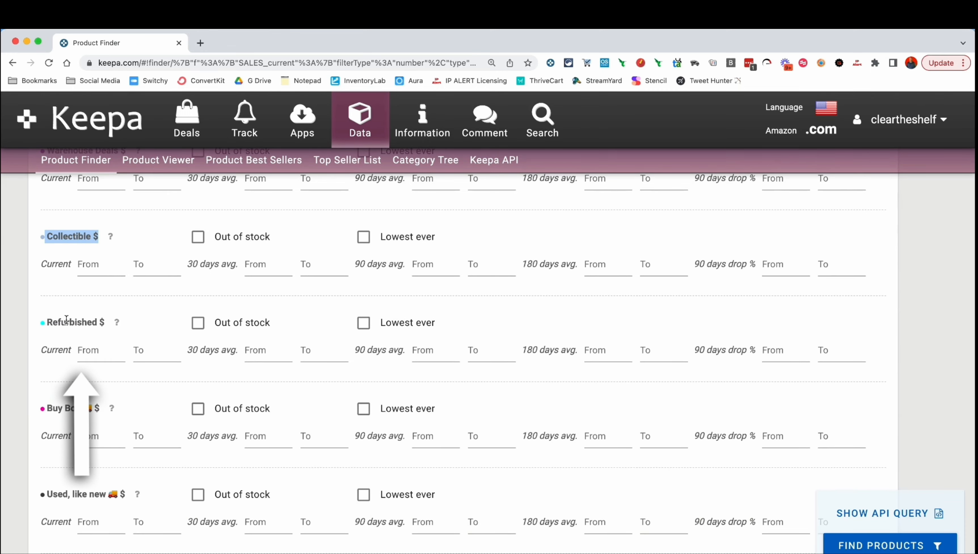
# - Set the Buy Box price's current range from 35 to 75 dollars
pyautogui.scroll(-2, 66, 319)
pyautogui.moveTo(45, 337); pyautogui.dragTo(100, 337)
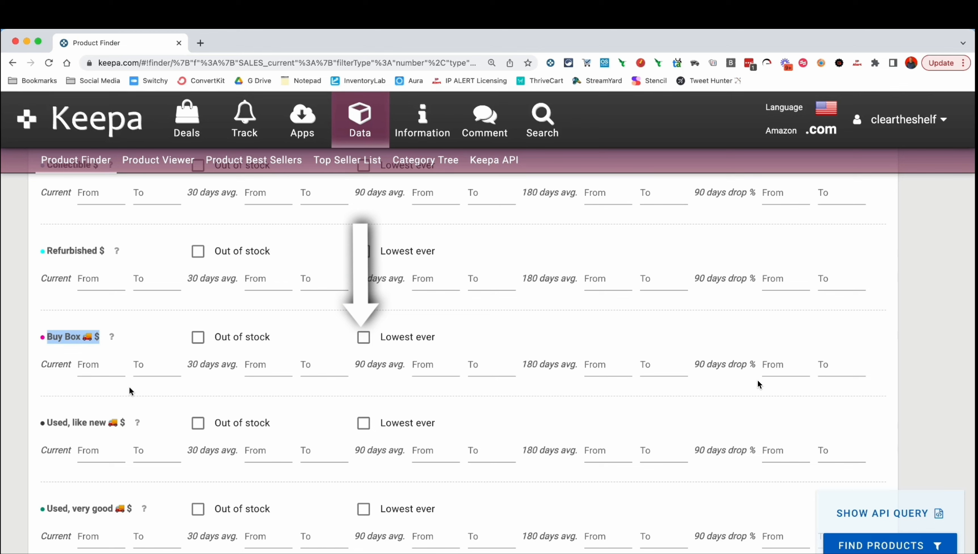
pyautogui.click(105, 371)
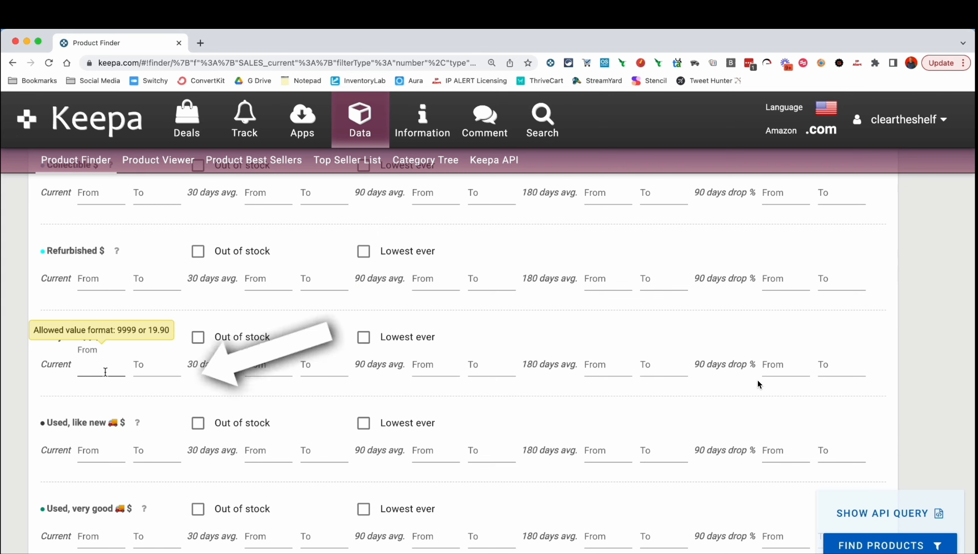
pyautogui.write('35')
pyautogui.press('Tab')
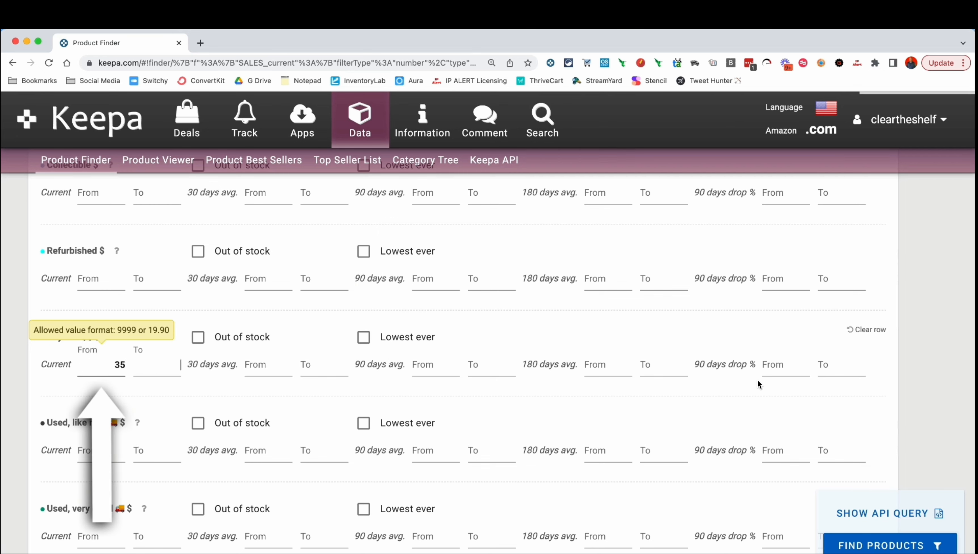
pyautogui.write('75')
pyautogui.press('Tab')
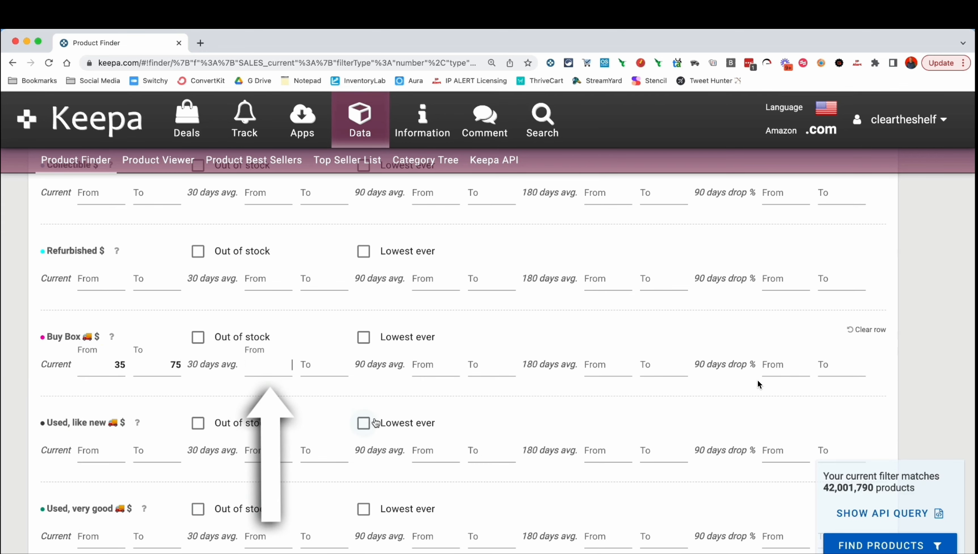
# - Set the Buy Box price's 30-day average range to 30 to 80 and its 90-day average range to 25 to 85
pyautogui.write('30')
pyautogui.press('Tab')
pyautogui.write('80')
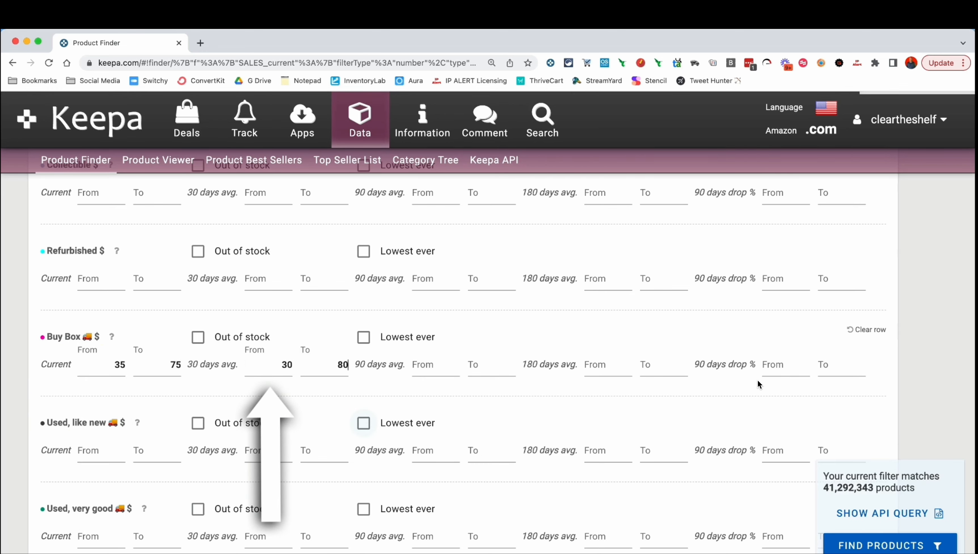
pyautogui.press('Tab')
pyautogui.write('25')
pyautogui.press('Tab')
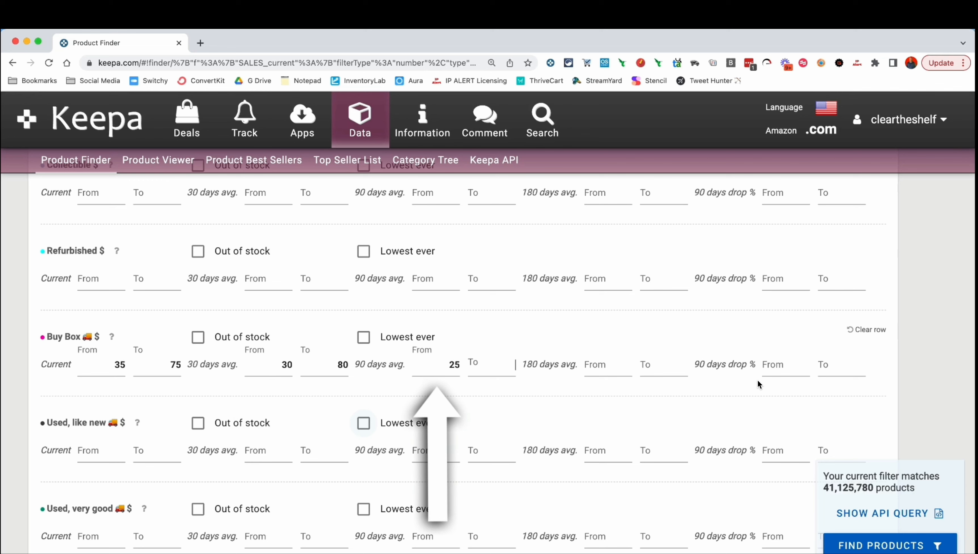
pyautogui.write('85')
# - Set the Buy Box price's 90-day drop range from 10 to 12 percent
pyautogui.click(778, 369)
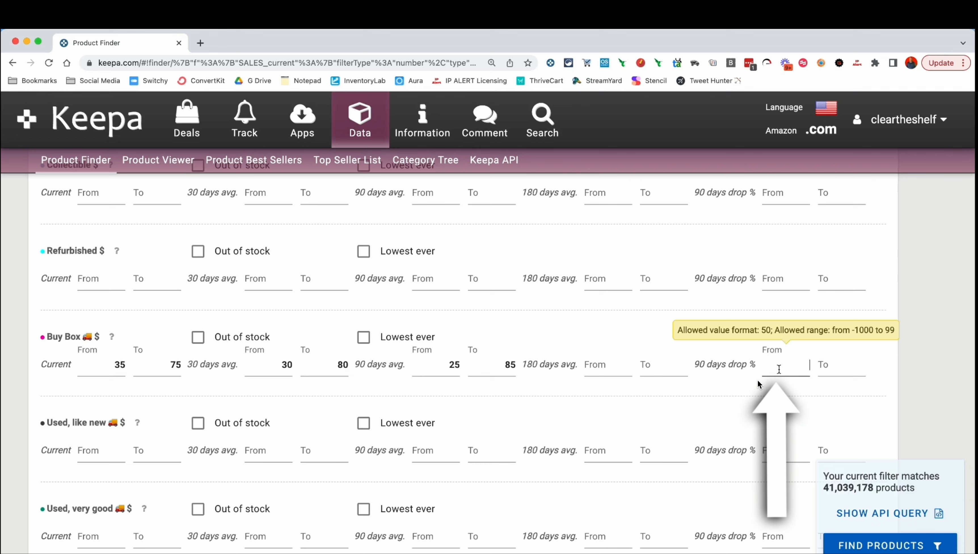
pyautogui.write('10')
pyautogui.press('Tab')
pyautogui.write('12')
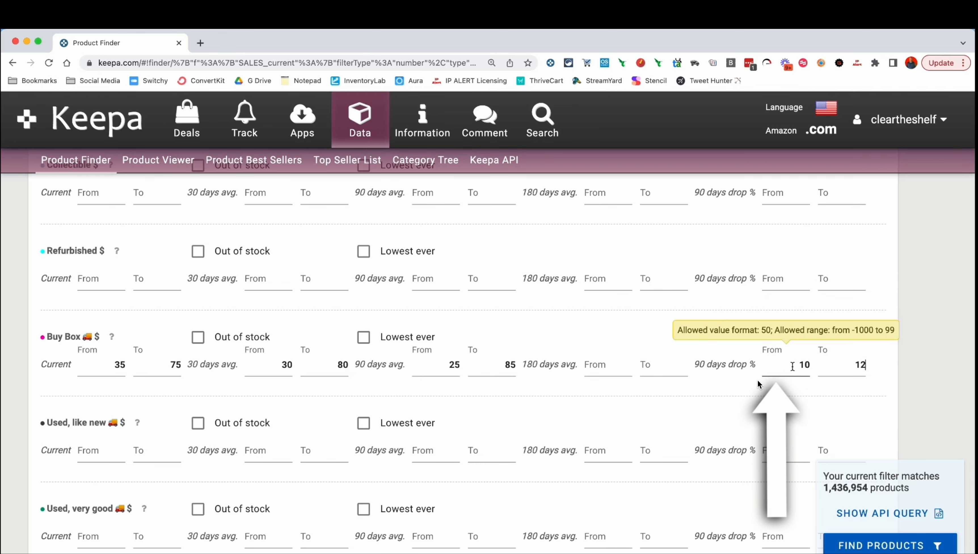
# - Change the Buy Box price's 90-day drop range to -12 to -10 percent, and then clear the row
pyautogui.doubleClick(792, 364)
pyautogui.write('-12')
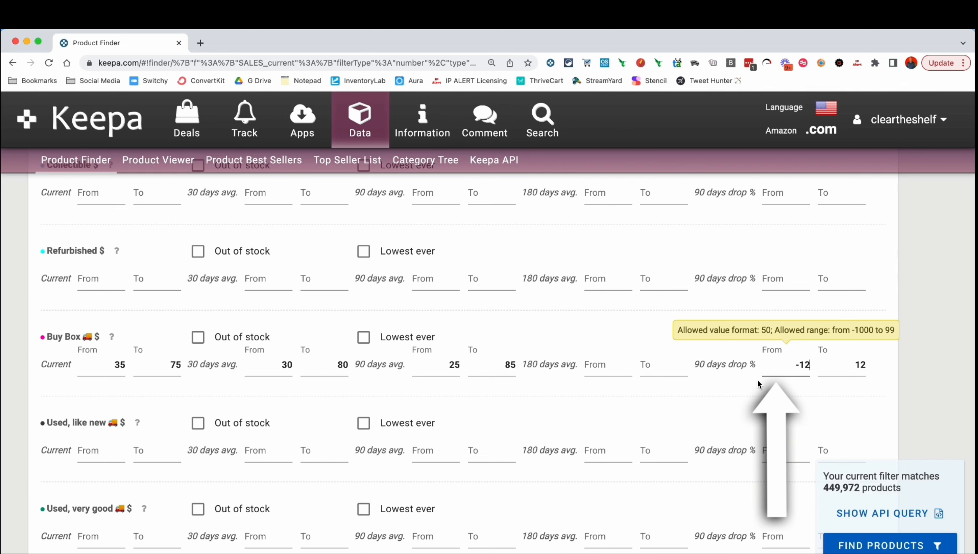
pyautogui.press('Tab')
pyautogui.press('BackSpace')
pyautogui.write('-10')
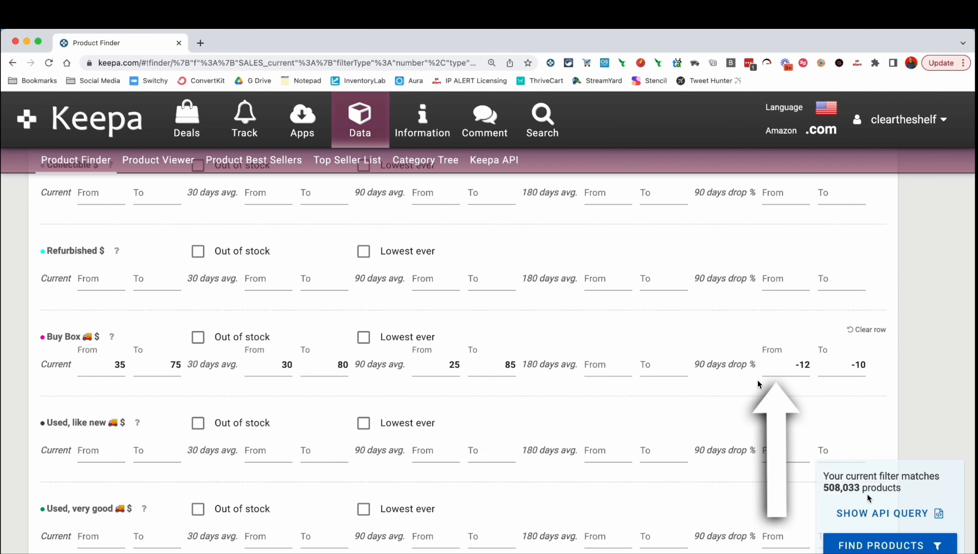
pyautogui.click(867, 332)
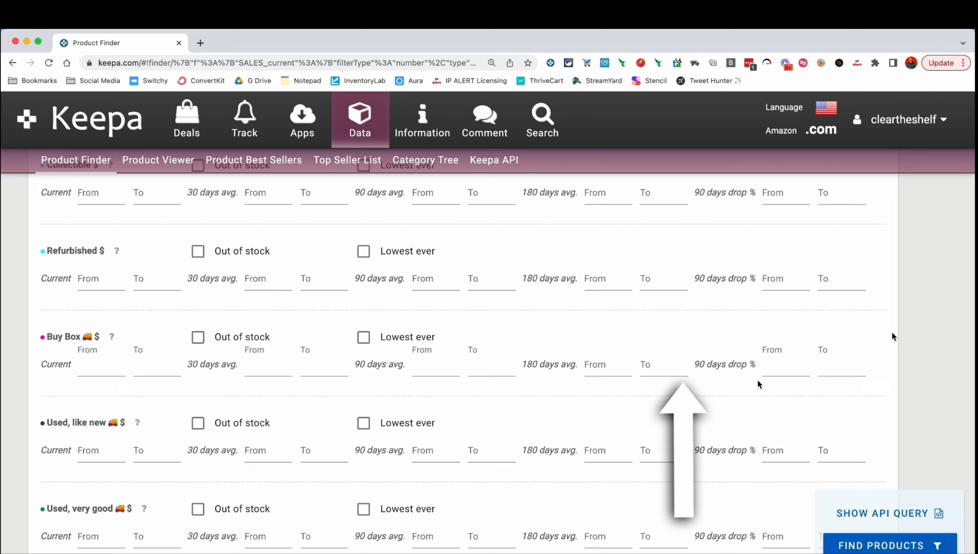
# - Examine the price filters for the used conditions, Refurbished with shipping, eBay New, eBay Used, Trade-In and Rental
pyautogui.scroll(-3, 894, 331)
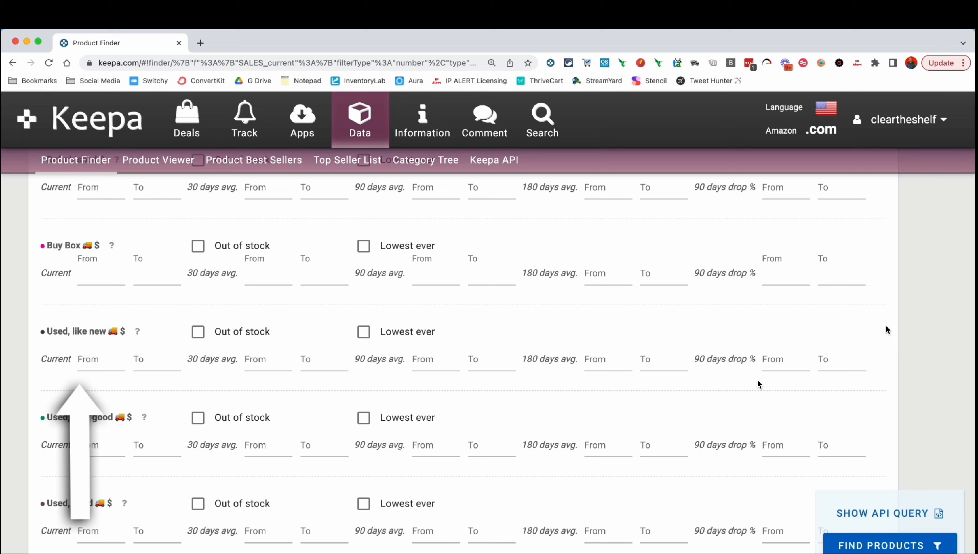
pyautogui.scroll(-5, 886, 328)
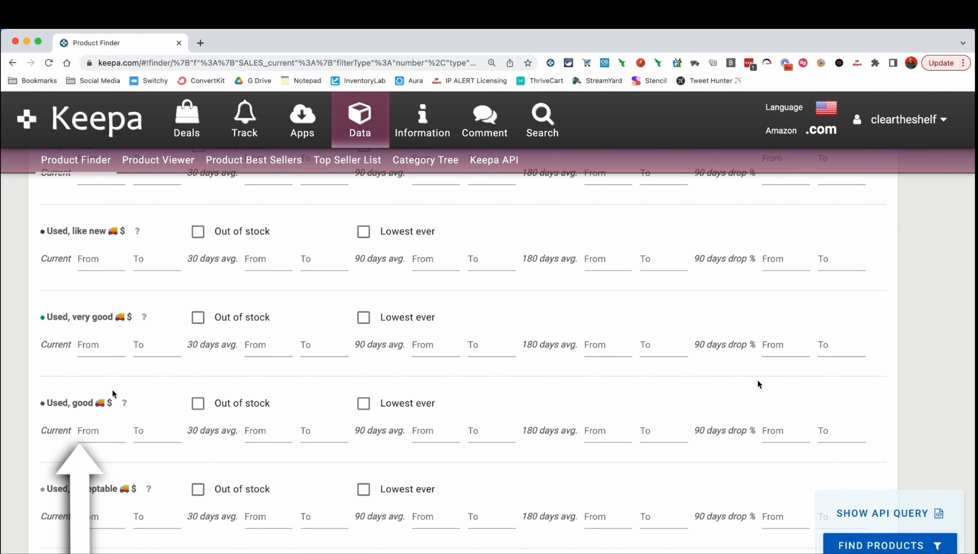
pyautogui.scroll(-3, 150, 391)
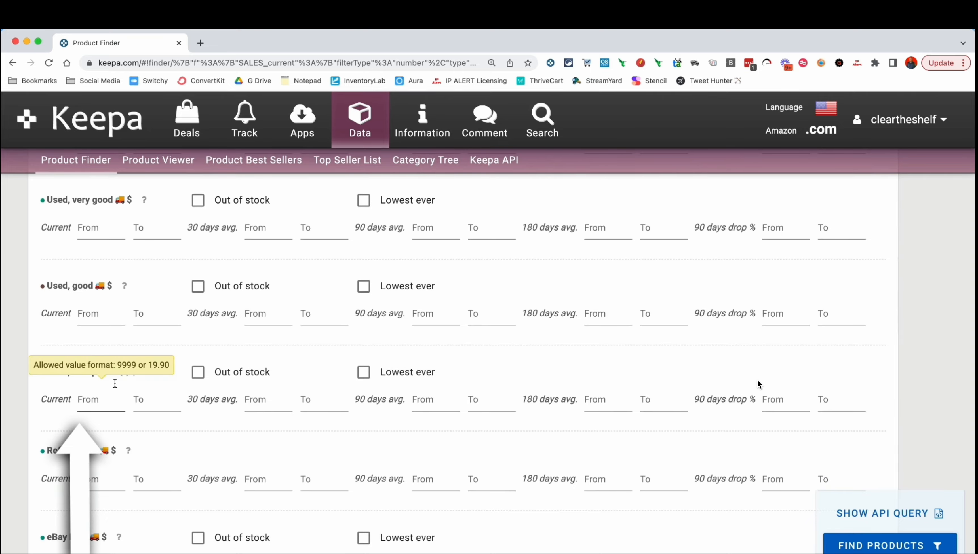
pyautogui.scroll(-5, 75, 450)
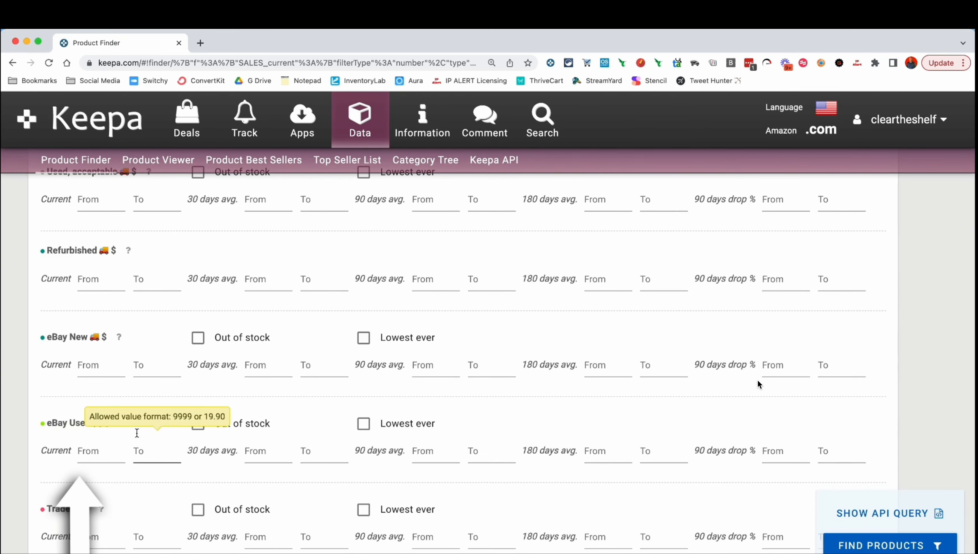
pyautogui.scroll(-2, 69, 434)
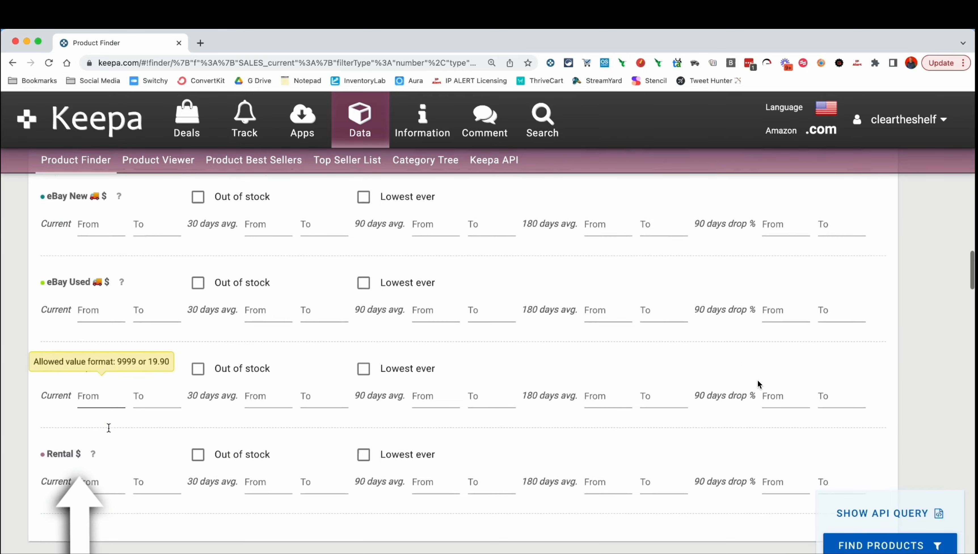
pyautogui.scroll(-2, 97, 429)
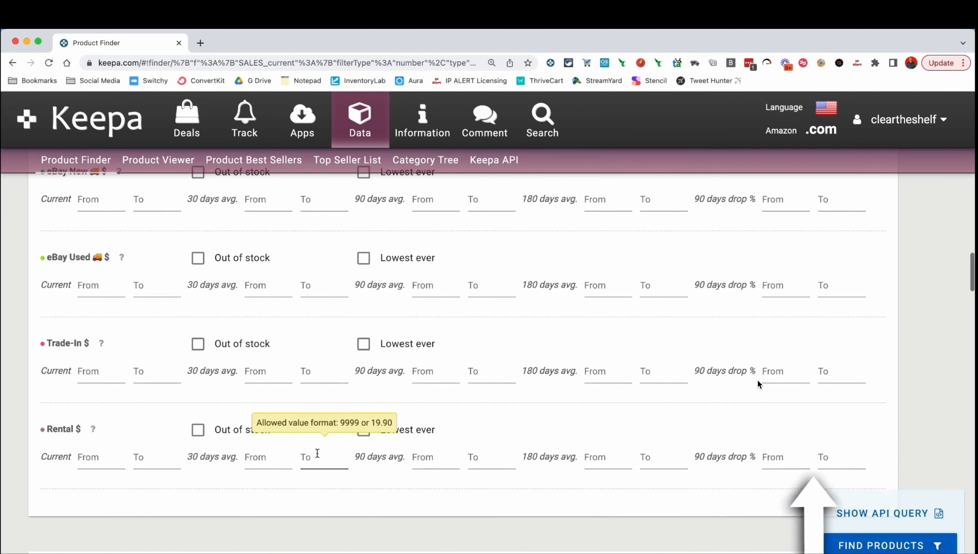
# - Review the price type filters once more, from the Rental row back to the New price row
pyautogui.scroll(8, 316, 455)
pyautogui.scroll(8, 317, 454)
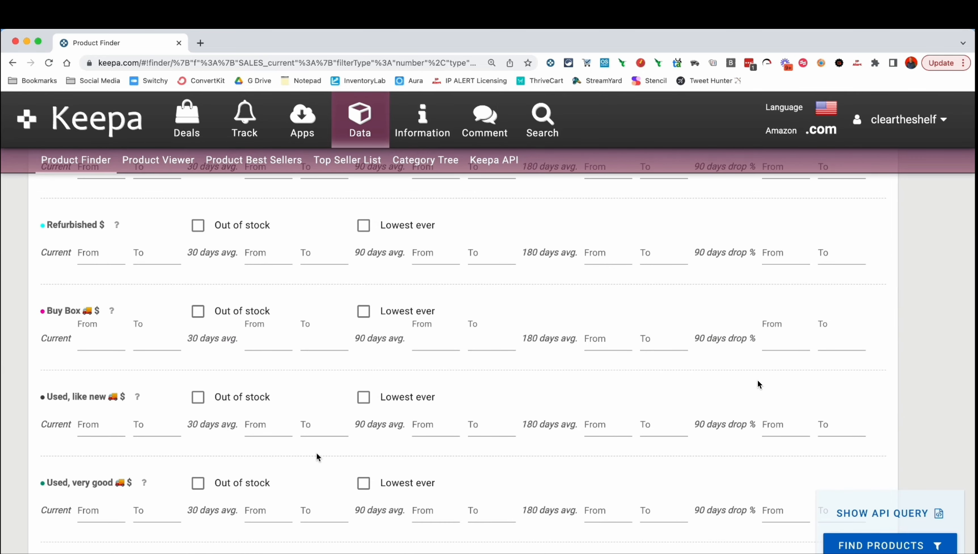
pyautogui.scroll(2, 317, 456)
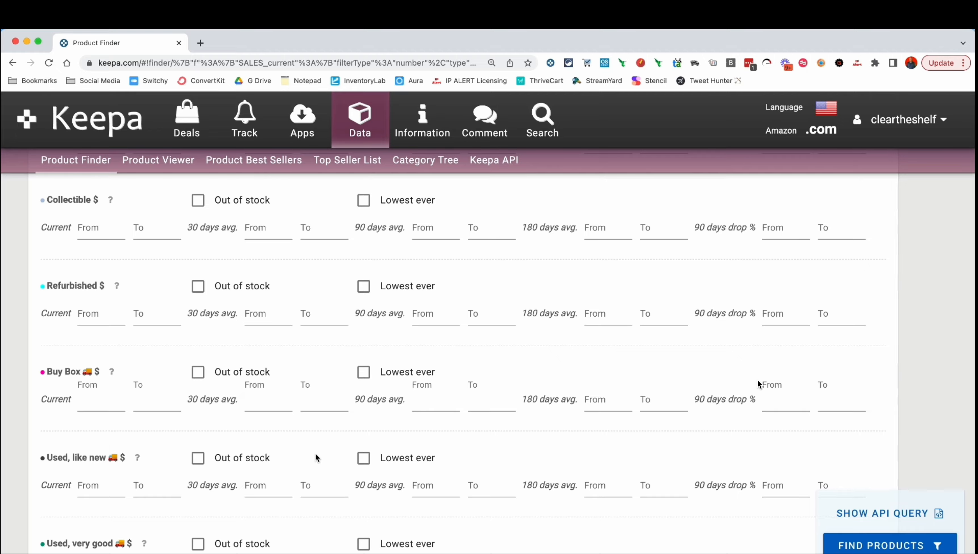
pyautogui.scroll(10, 316, 457)
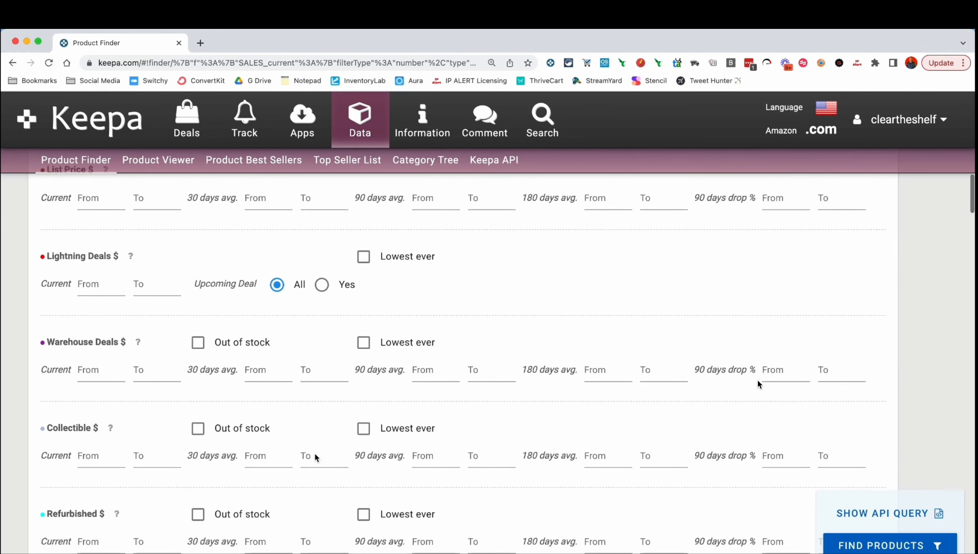
pyautogui.scroll(8, 315, 458)
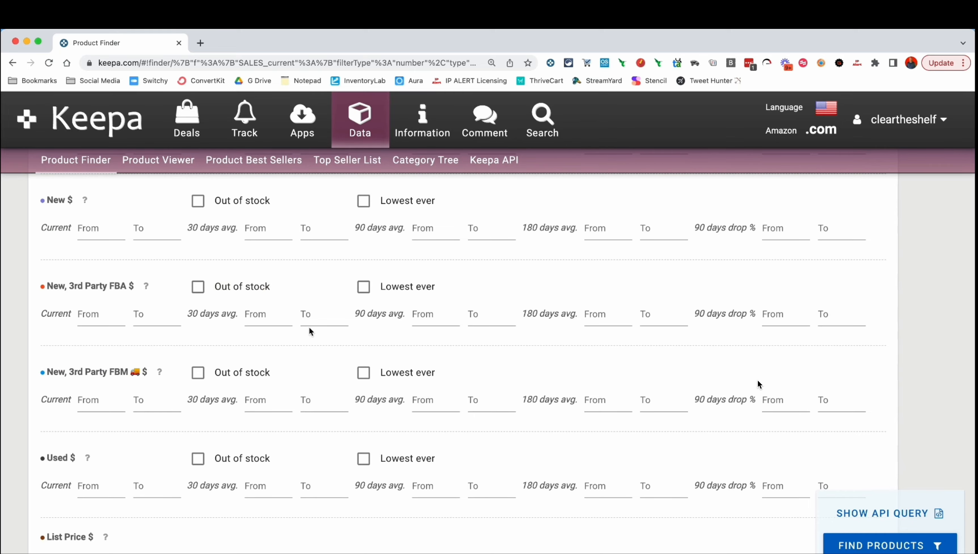
pyautogui.scroll(-9, 309, 327)
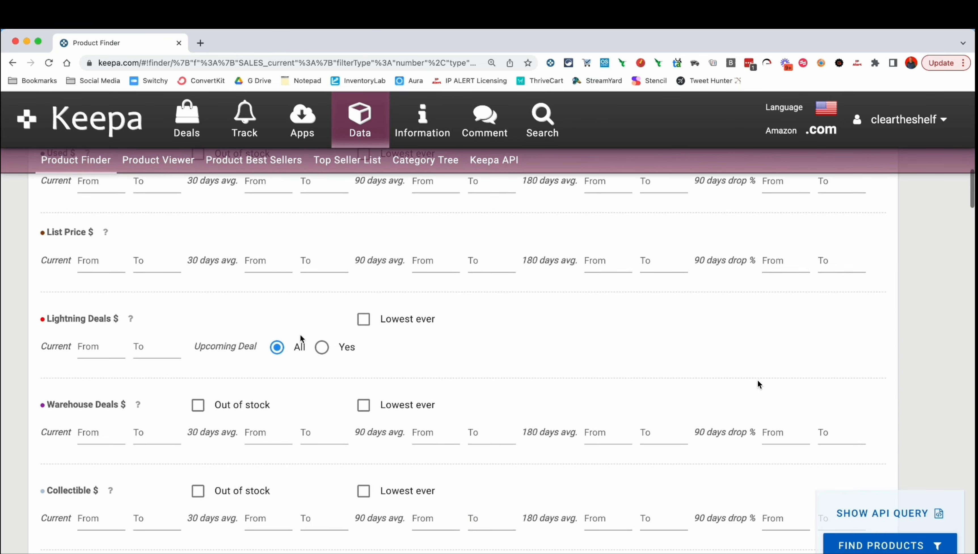
pyautogui.scroll(-2, 255, 432)
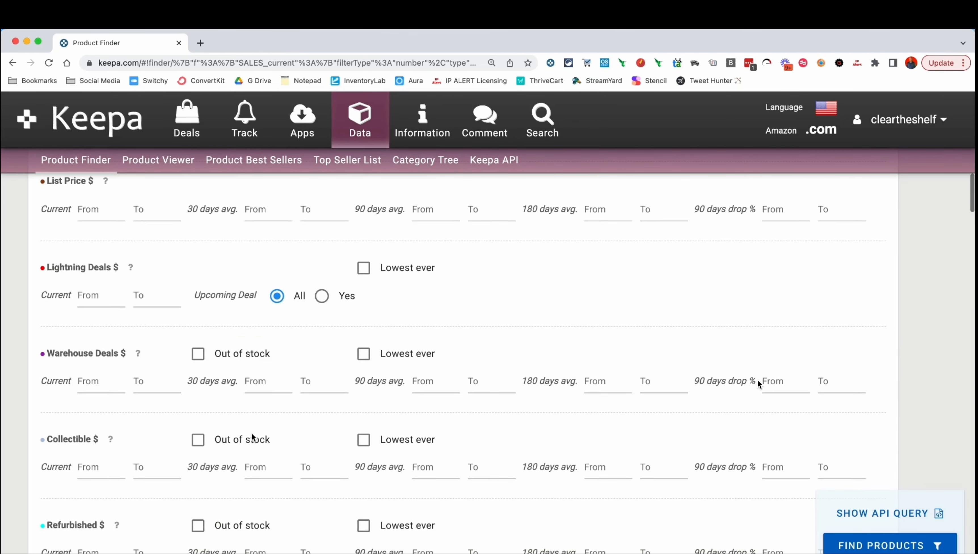
pyautogui.scroll(5, 252, 437)
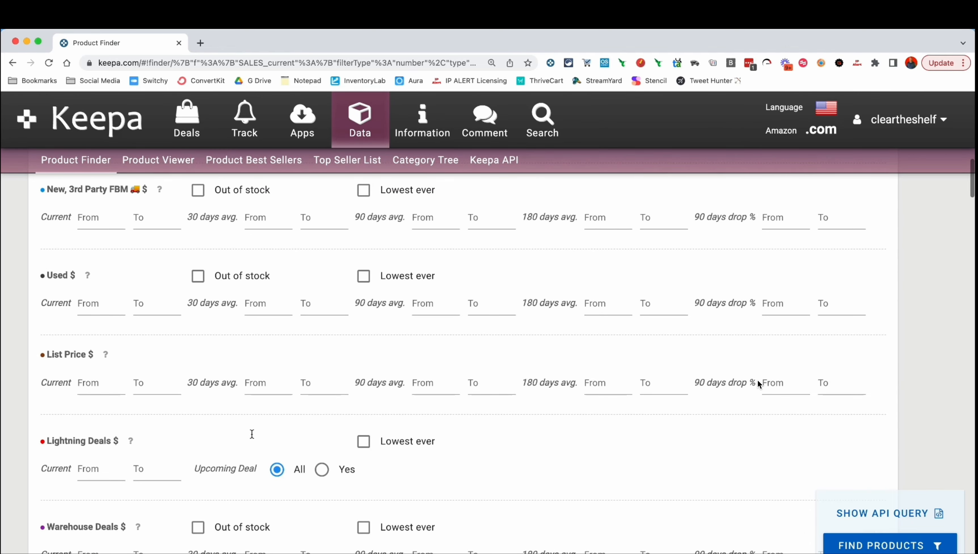
pyautogui.scroll(-1, 252, 435)
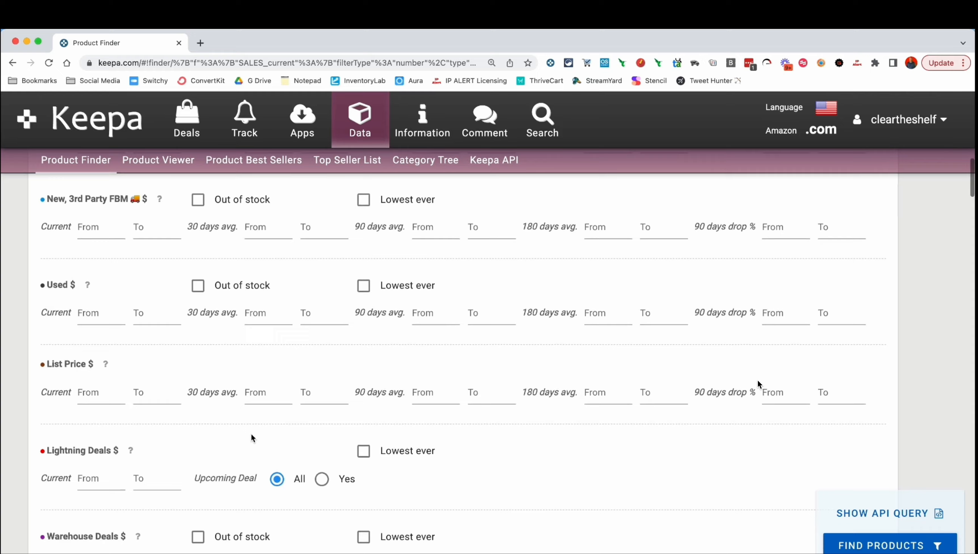
# - Set the root category filter in the Title, Brand and more section to Grocery & Gourmet Food
pyautogui.scroll(11, 252, 435)
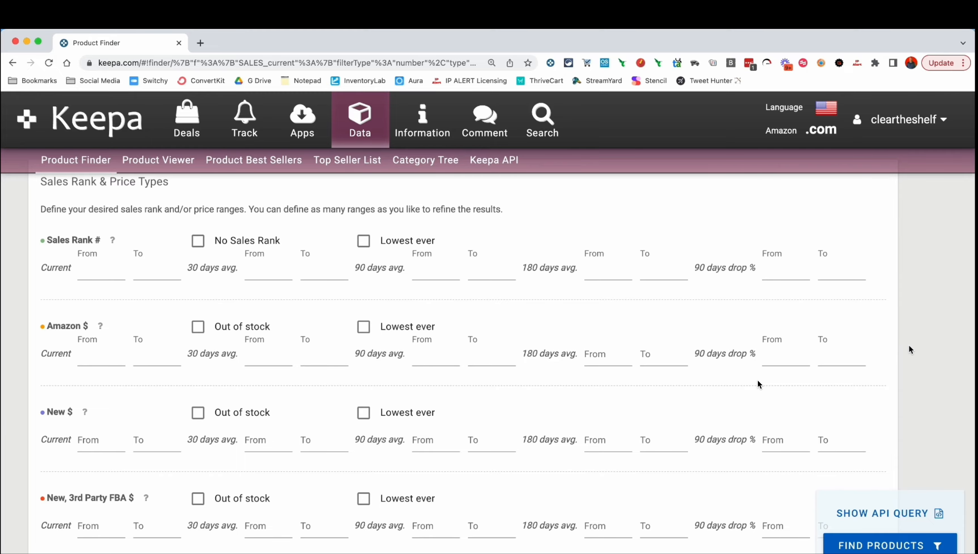
pyautogui.scroll(-15, 905, 349)
pyautogui.scroll(-18, 908, 347)
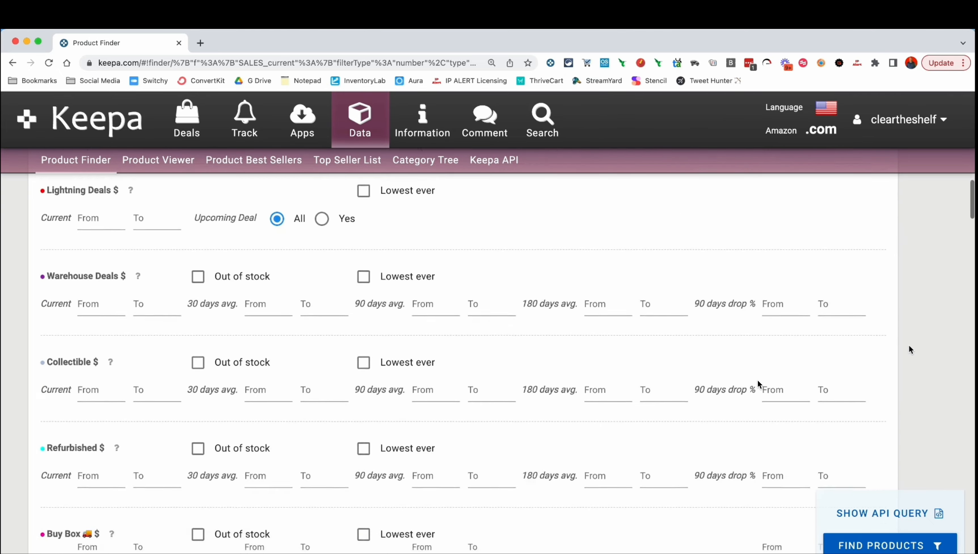
pyautogui.scroll(-15, 909, 349)
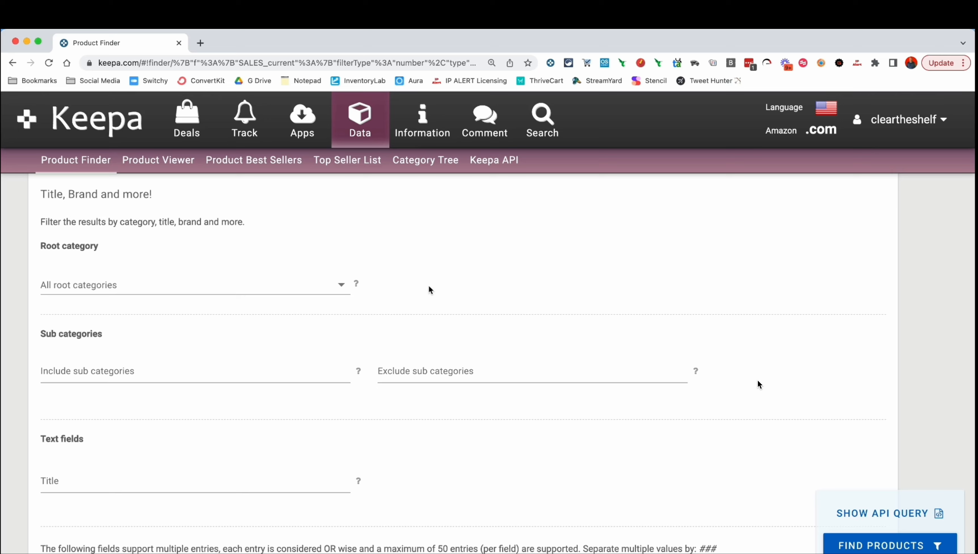
pyautogui.click(141, 293)
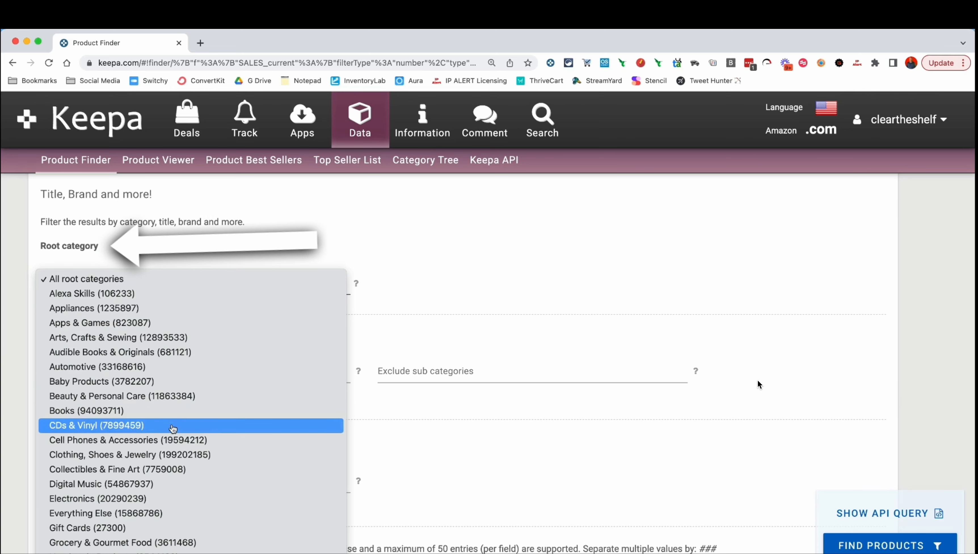
pyautogui.click(168, 541)
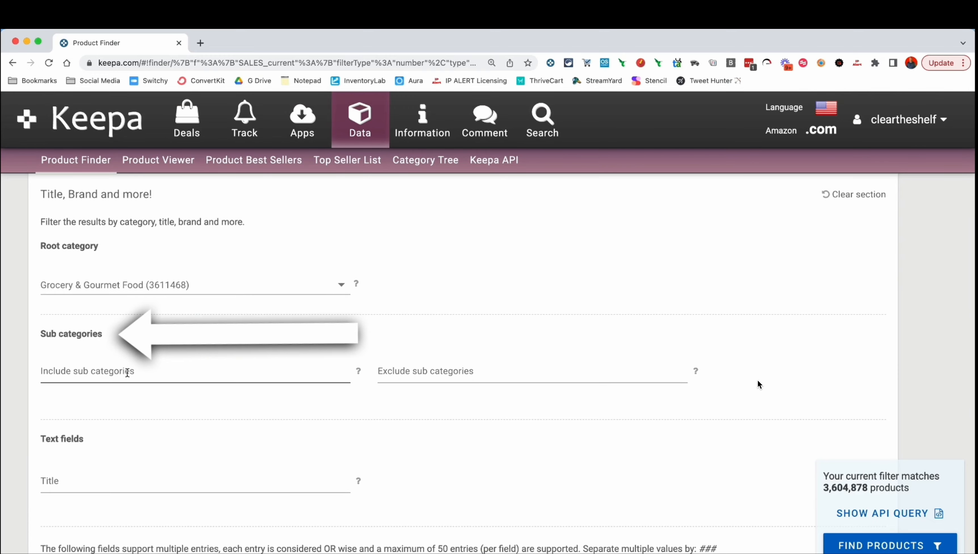
# - Reset the root category to All root categories and include the Candy & Chocolate subcategory
pyautogui.click(340, 287)
pyautogui.scroll(1, 235, 396)
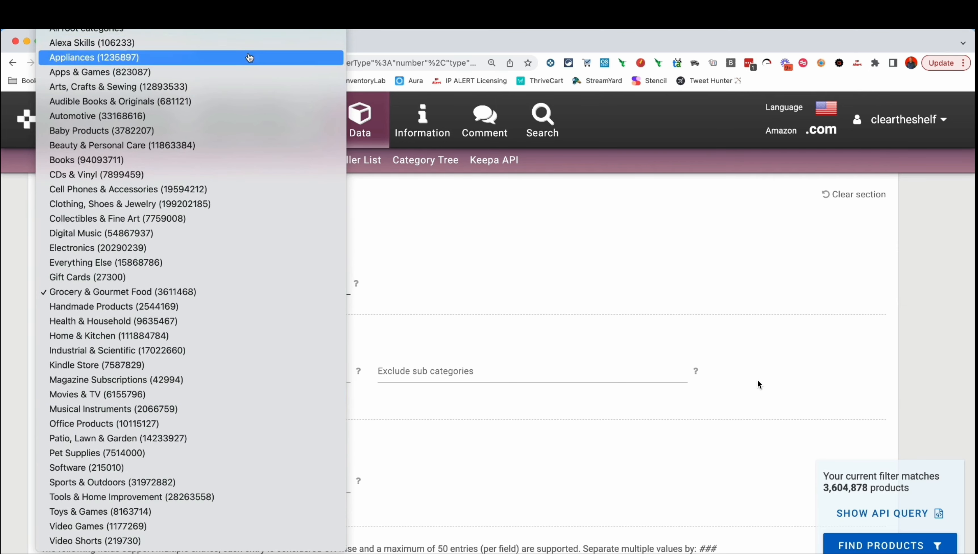
pyautogui.click(71, 31)
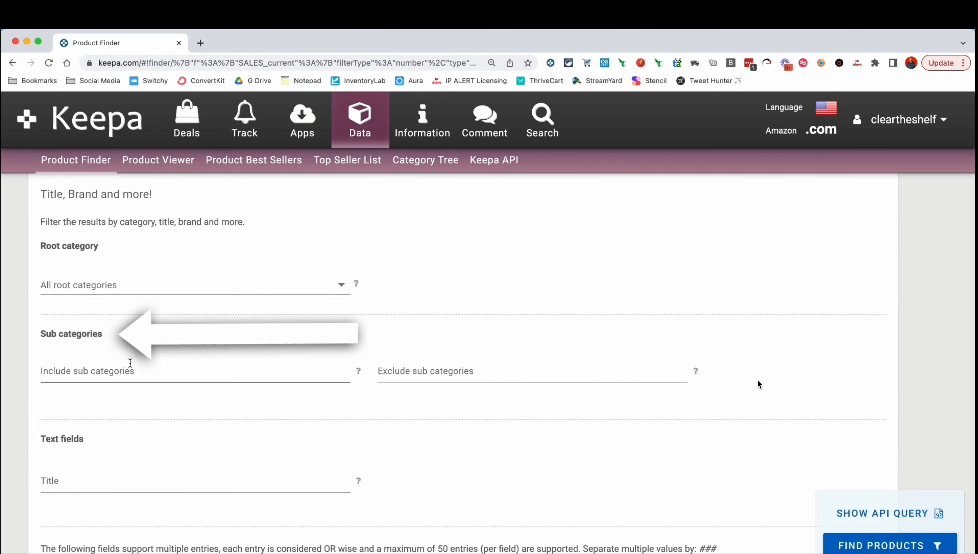
pyautogui.click(125, 373)
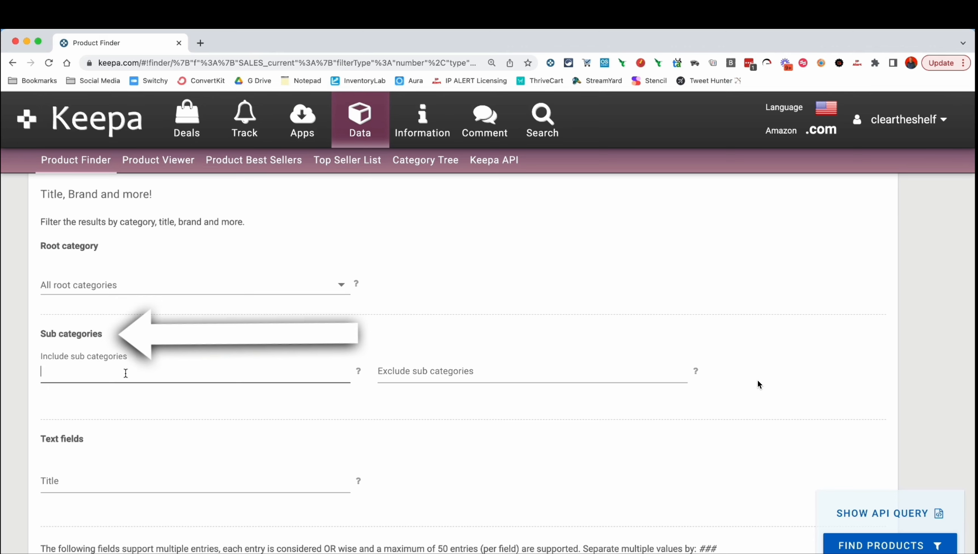
pyautogui.write('choco')
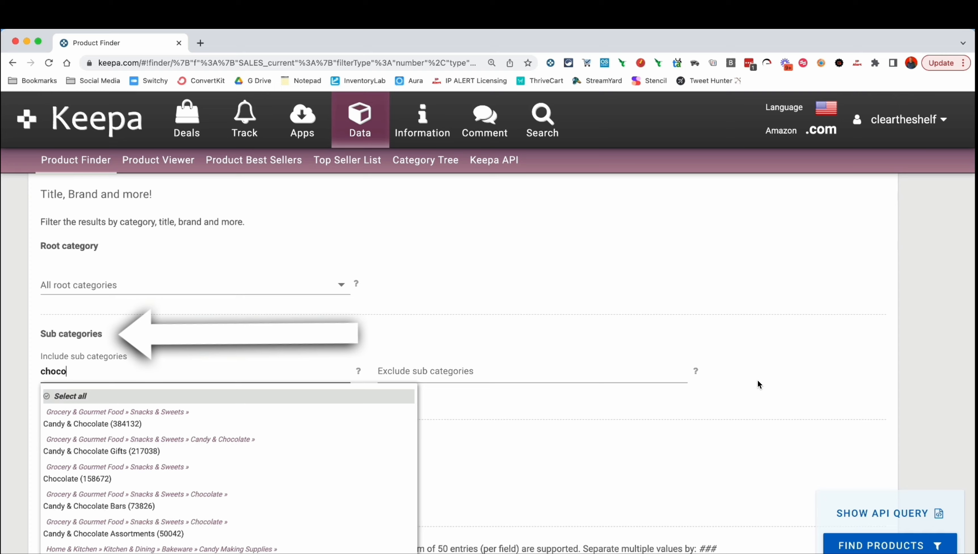
pyautogui.click(133, 415)
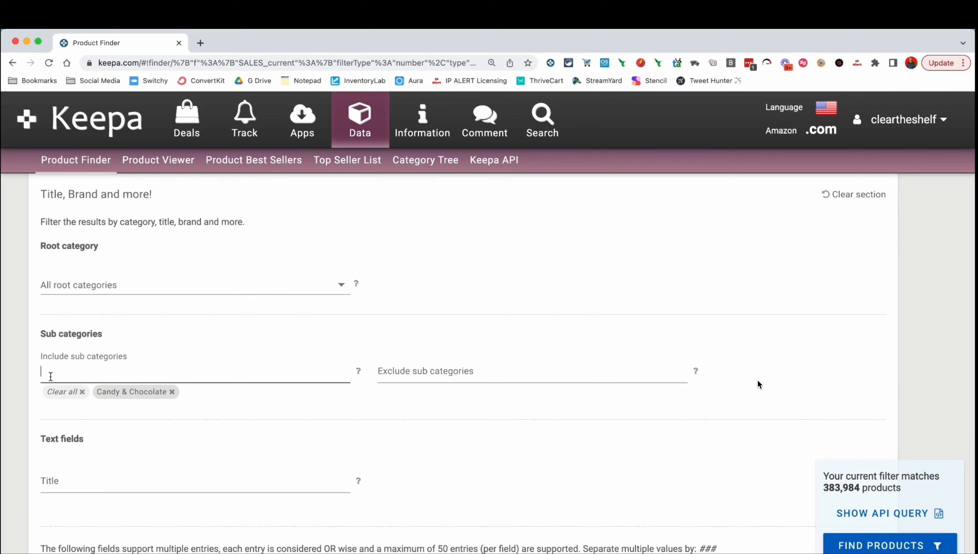
# - Search the subcategories to include for "chocol", and then clear all included subcategories
pyautogui.write('chocol')
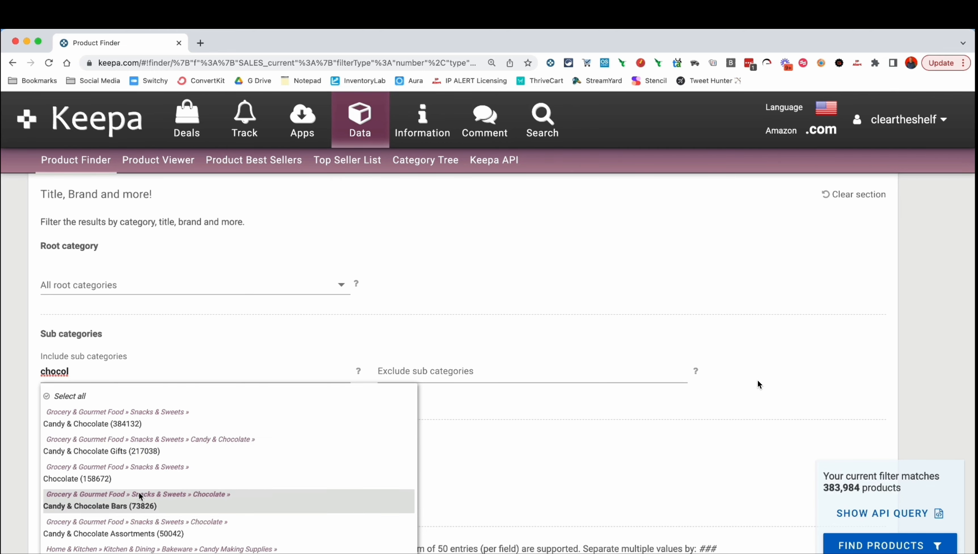
pyautogui.scroll(-1, 164, 504)
pyautogui.scroll(-4, 164, 502)
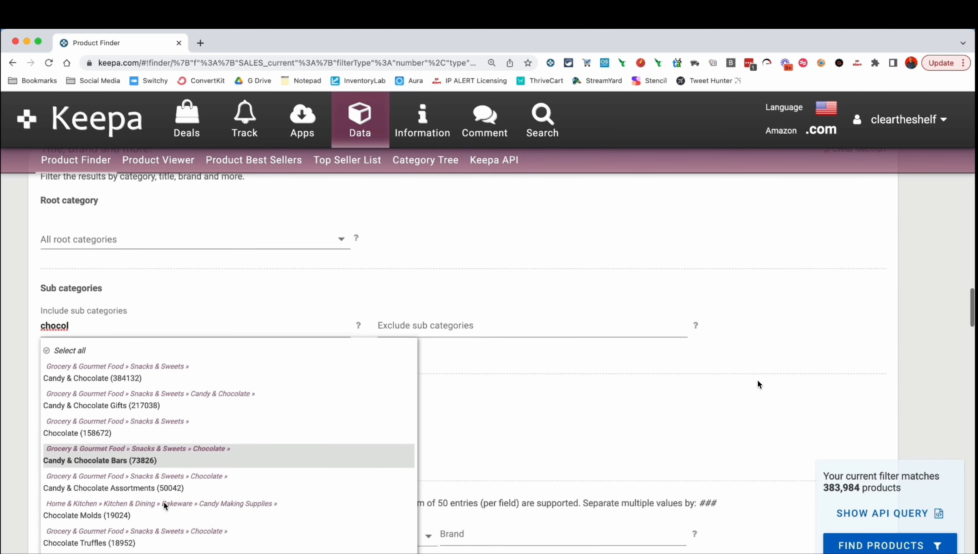
pyautogui.scroll(4, 163, 501)
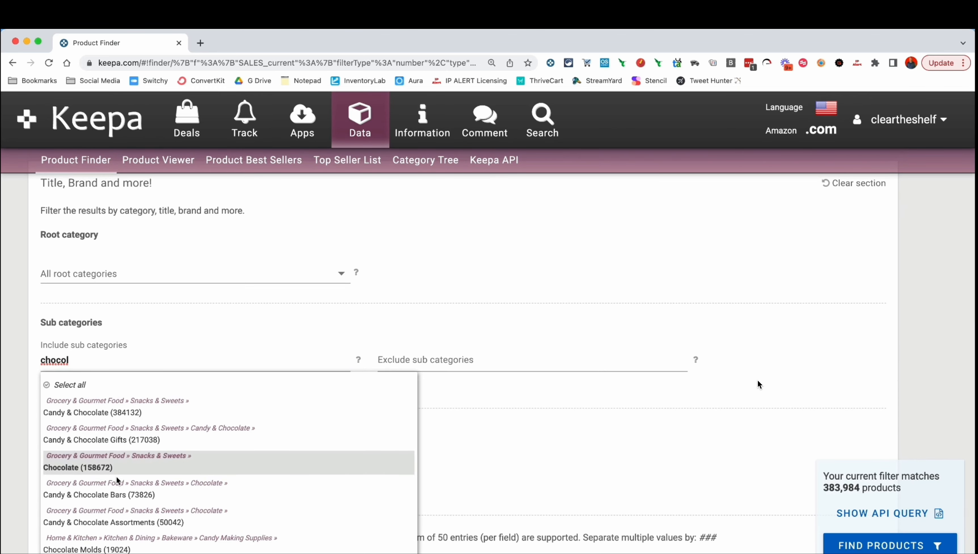
pyautogui.click(180, 405)
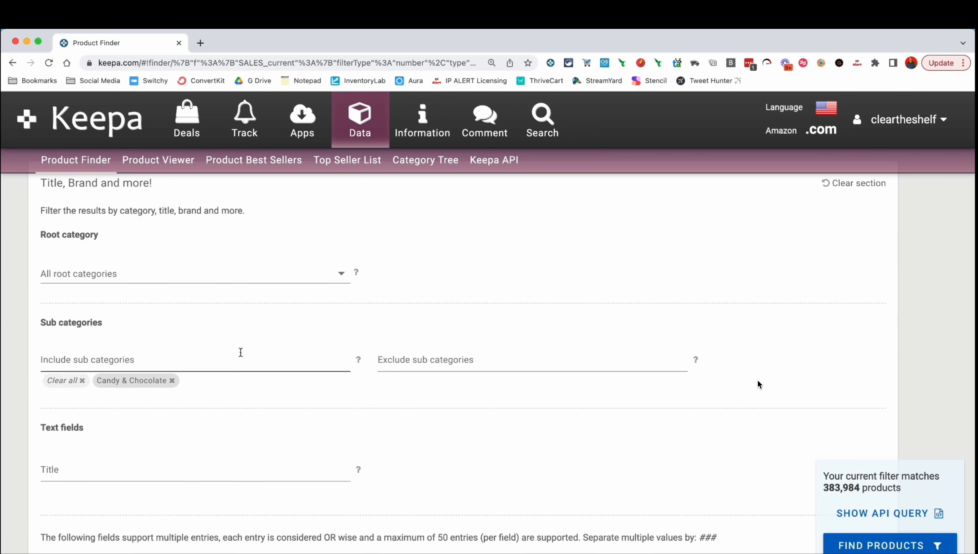
pyautogui.click(84, 382)
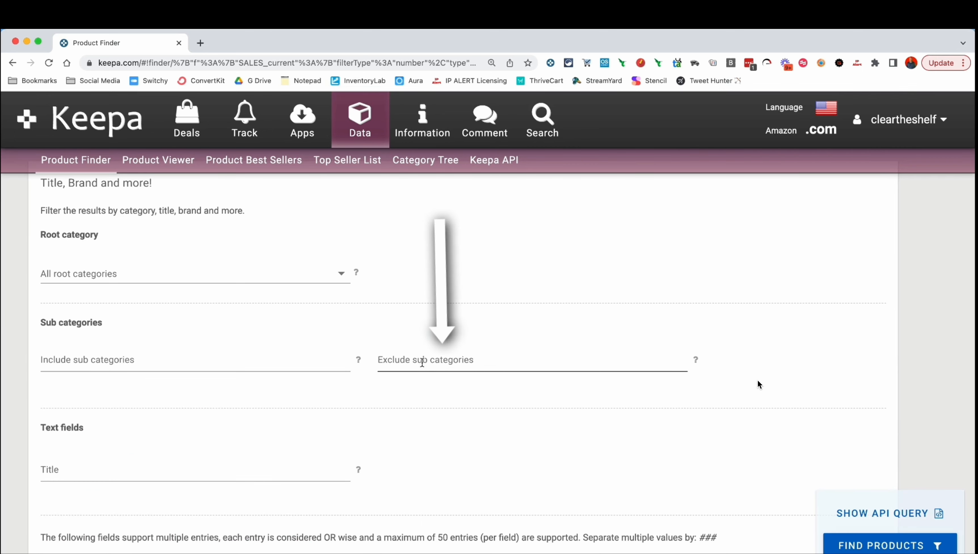
# - Set the root category to Grocery & Gourmet Food and exclude the Candy & Chocolate subcategory
pyautogui.click(334, 276)
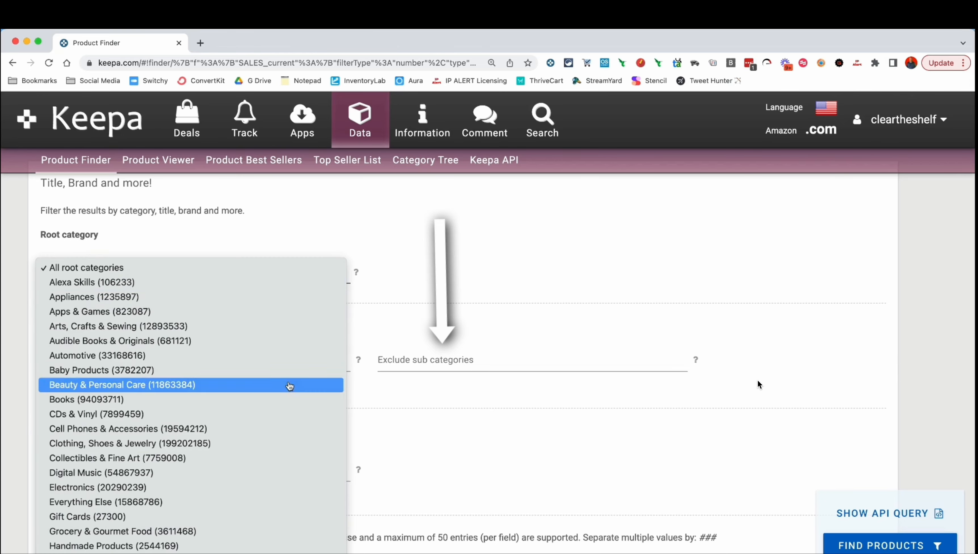
pyautogui.click(222, 531)
pyautogui.click(391, 364)
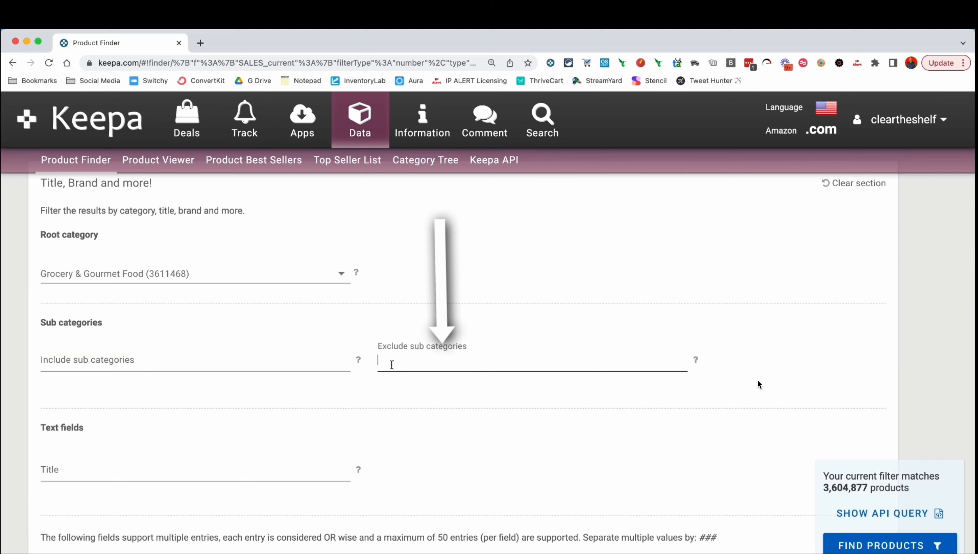
pyautogui.write('candy')
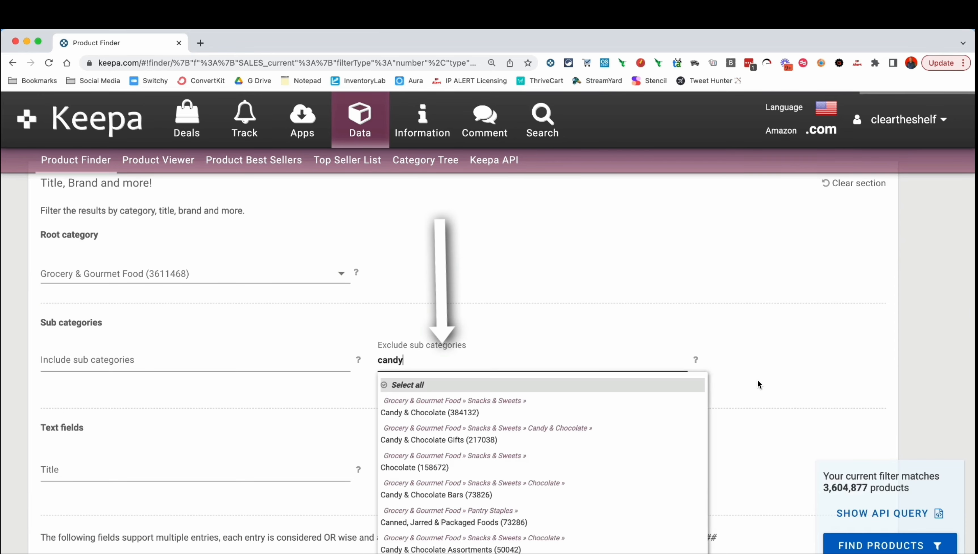
pyautogui.click(434, 410)
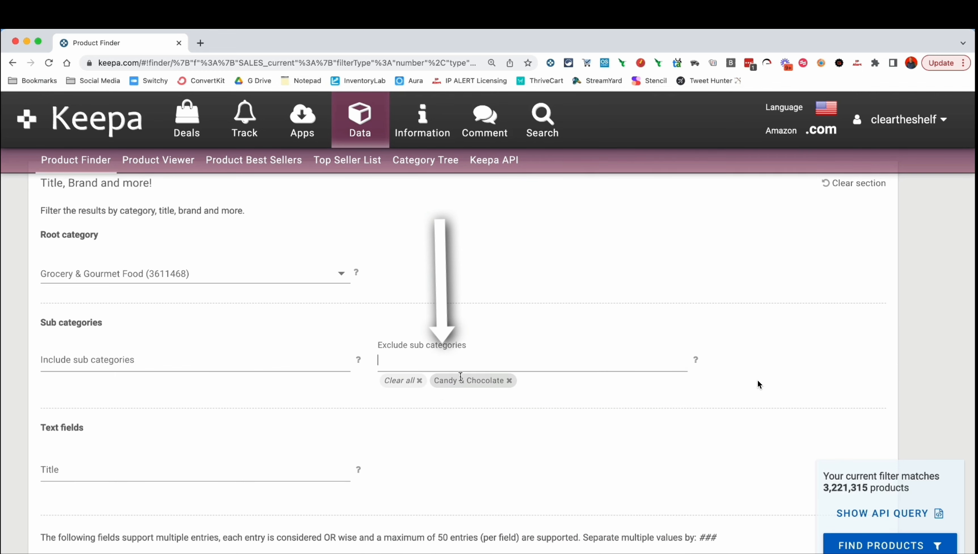
# - Exclude the Chocolate subcategory under Snacks & Sweets as well, and then clear all excluded subcategories
pyautogui.write('candy')
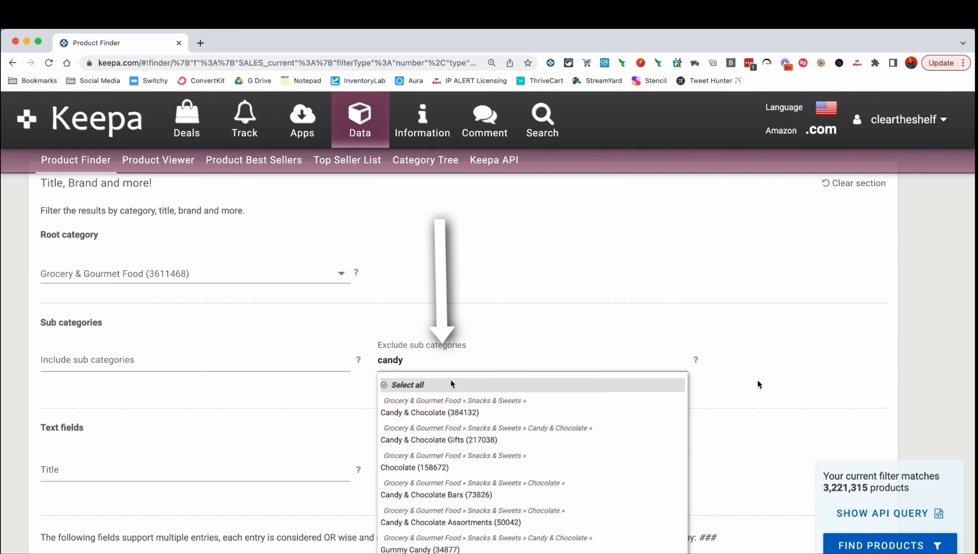
pyautogui.click(446, 467)
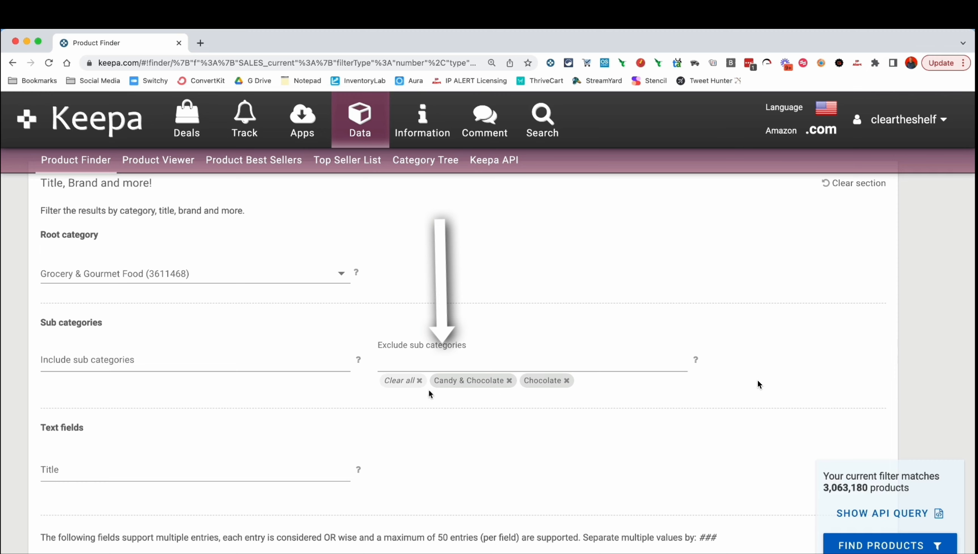
pyautogui.click(417, 381)
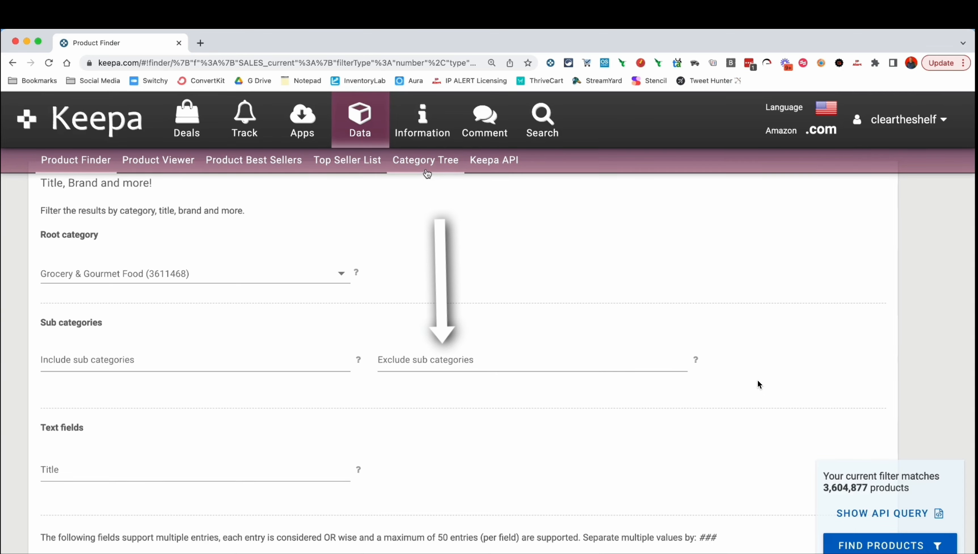
# - Reset the root category from Grocery & Gourmet Food to All root categories
pyautogui.scroll(-2, 752, 288)
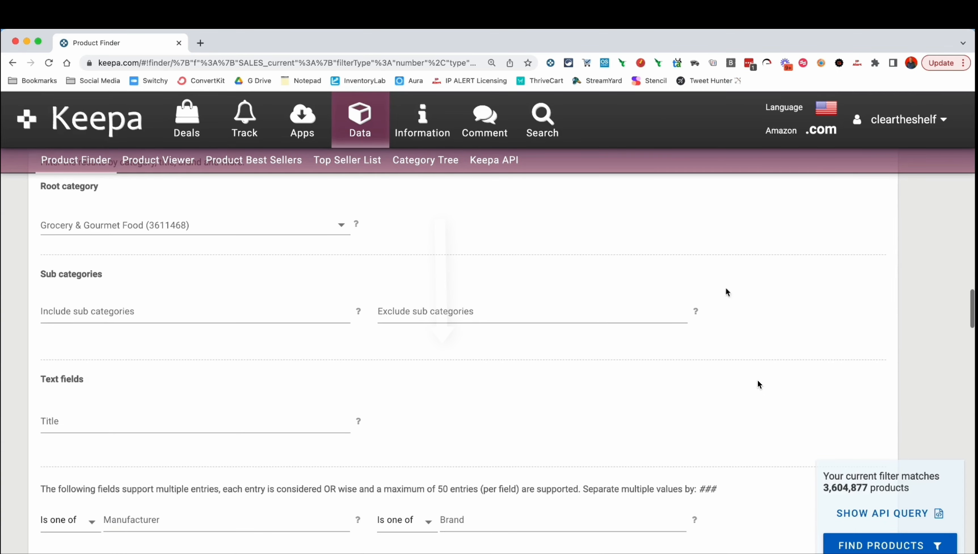
pyautogui.click(295, 224)
pyautogui.scroll(3, 204, 212)
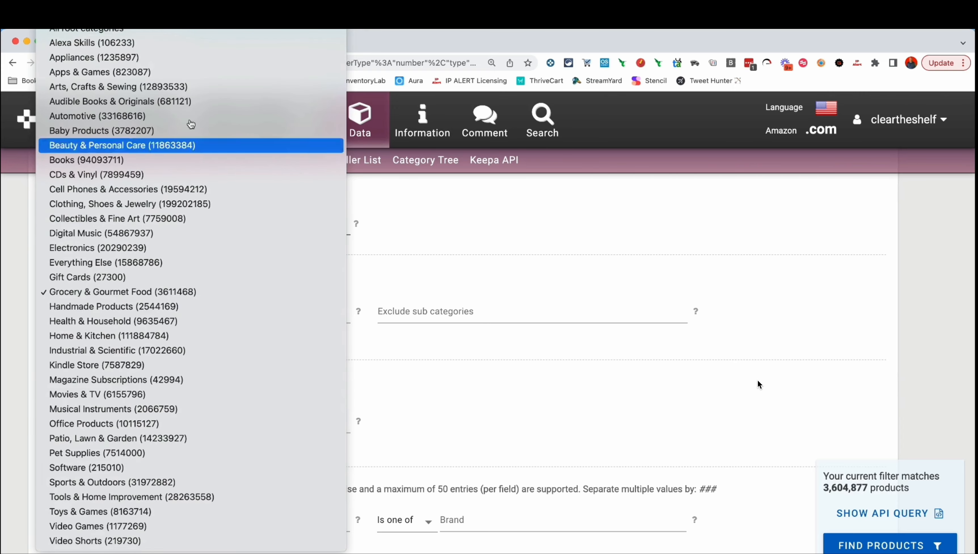
pyautogui.click(147, 34)
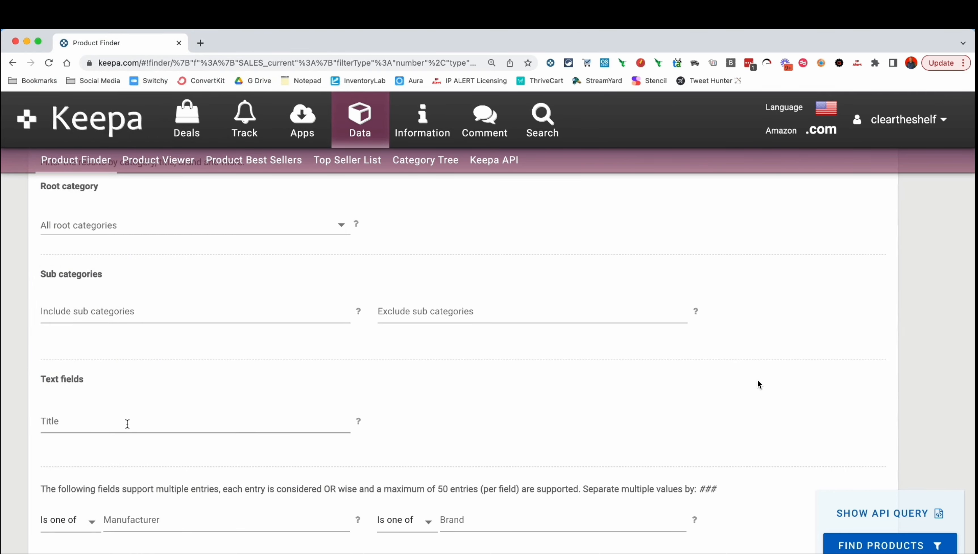
# - Filter by the title "mashed potato", and then extend it to "mashed potatoes"
pyautogui.scroll(-1, 126, 424)
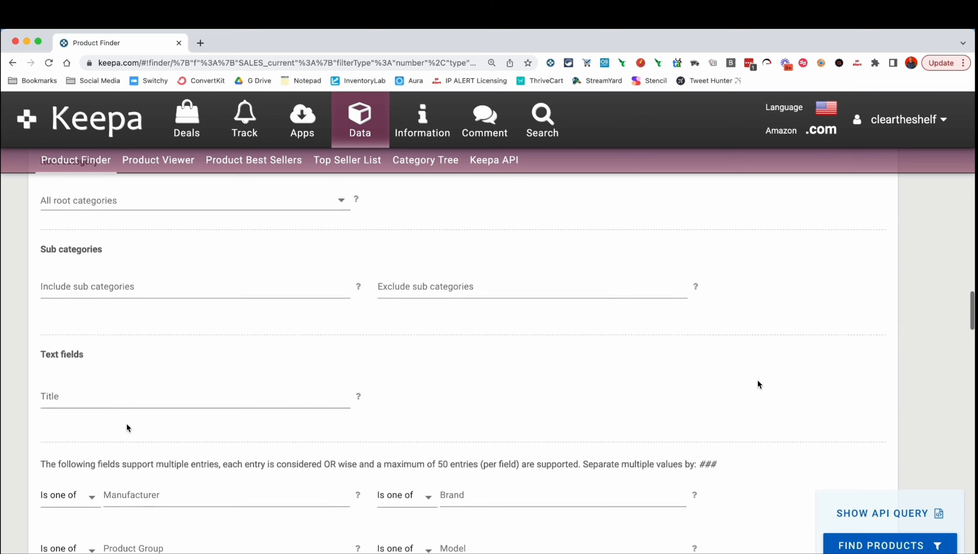
pyautogui.click(90, 386)
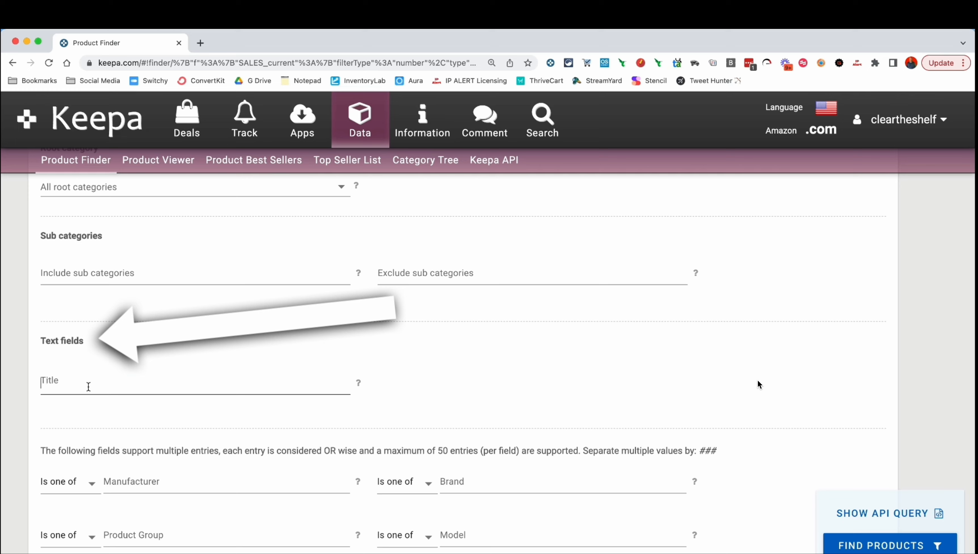
pyautogui.write('mashed potato')
pyautogui.click(445, 372)
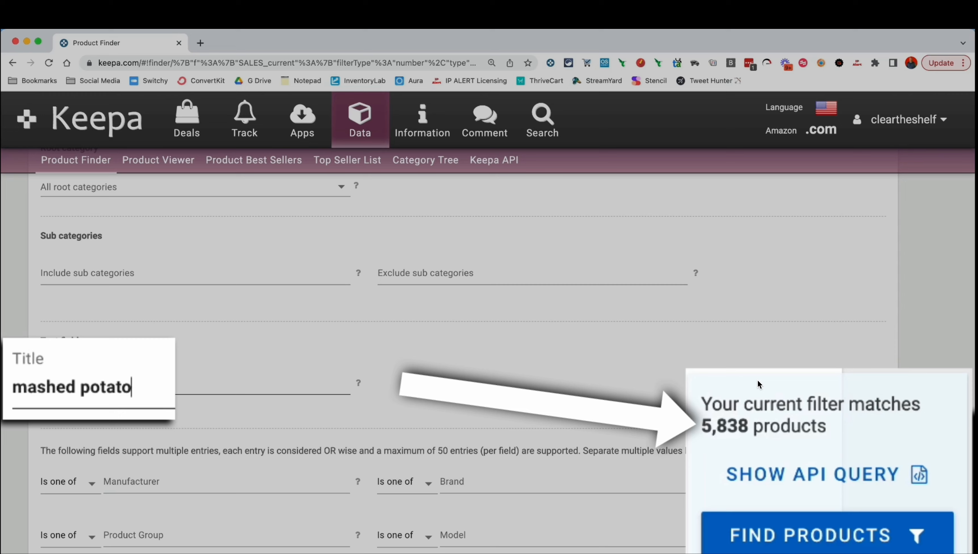
pyautogui.write('es')
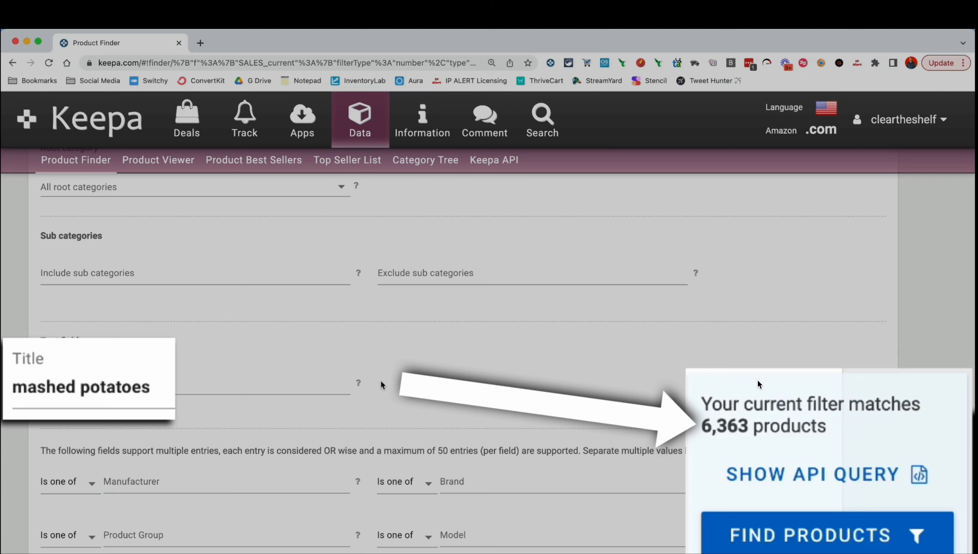
# - Replace the title filter with "pack of 2" and apply it
pyautogui.hotkey('alt', 'shift', 'Left')
pyautogui.hotkey('alt', 'shift', 'Left')
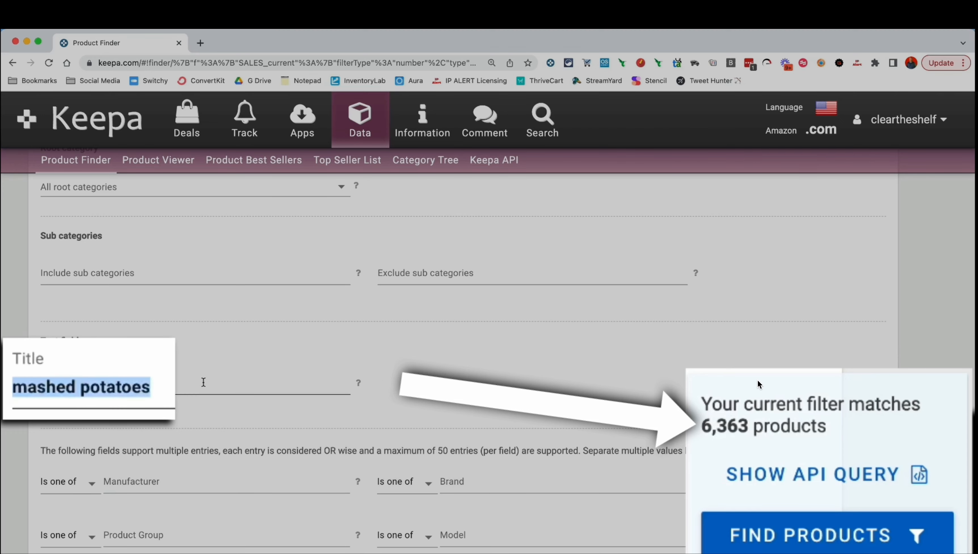
pyautogui.write('pack of 2')
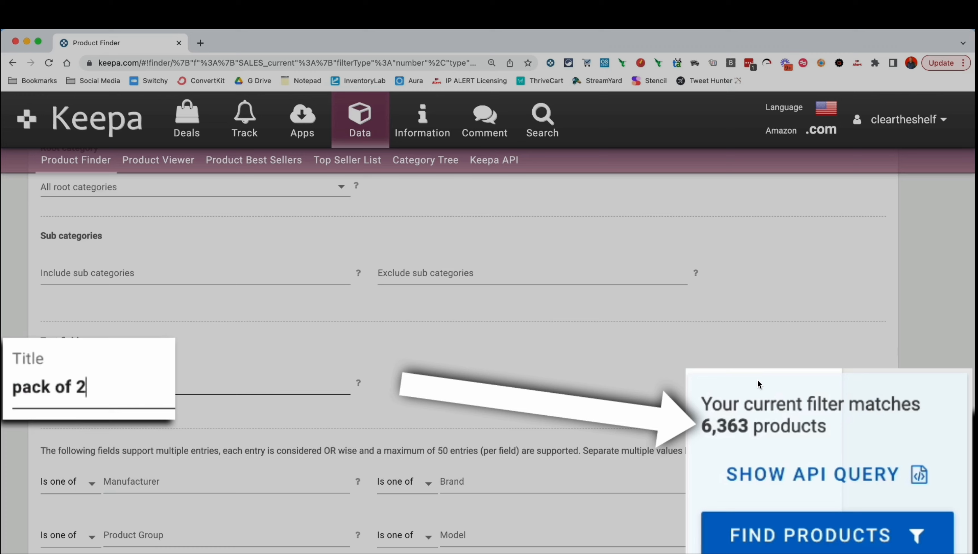
pyautogui.click(759, 384)
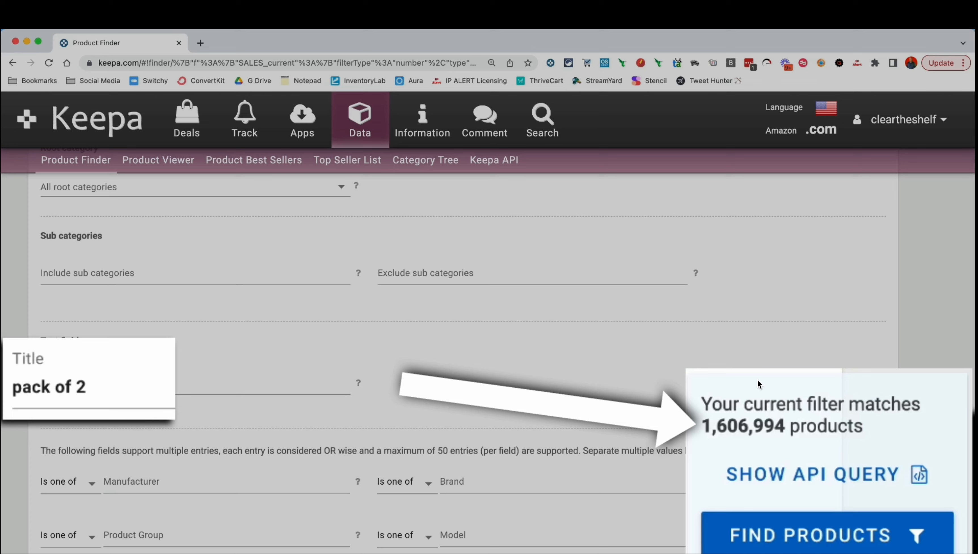
# - Replace the title filter with "christmas" and run the product search
pyautogui.click(225, 381)
pyautogui.press('super+a')
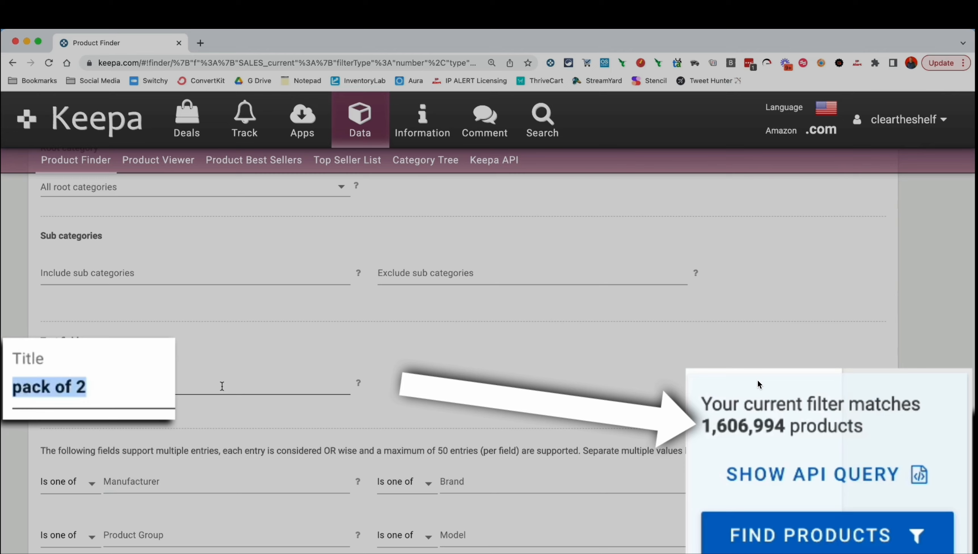
pyautogui.press('BackSpace')
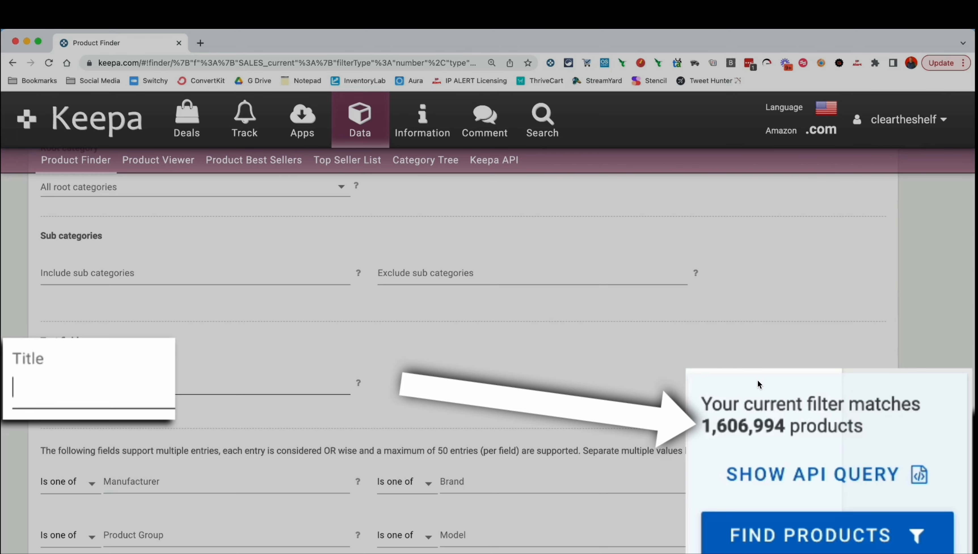
pyautogui.write('christmas')
pyautogui.press('Return')
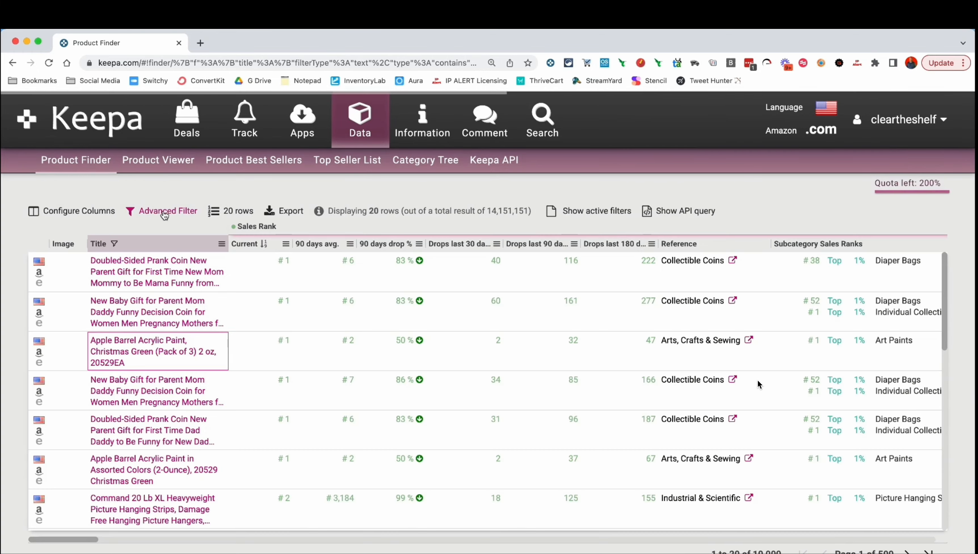
# - Return to the advanced filter form, replace the title filter "christmas" with "halloween", and clear the title after applying it
pyautogui.click(162, 210)
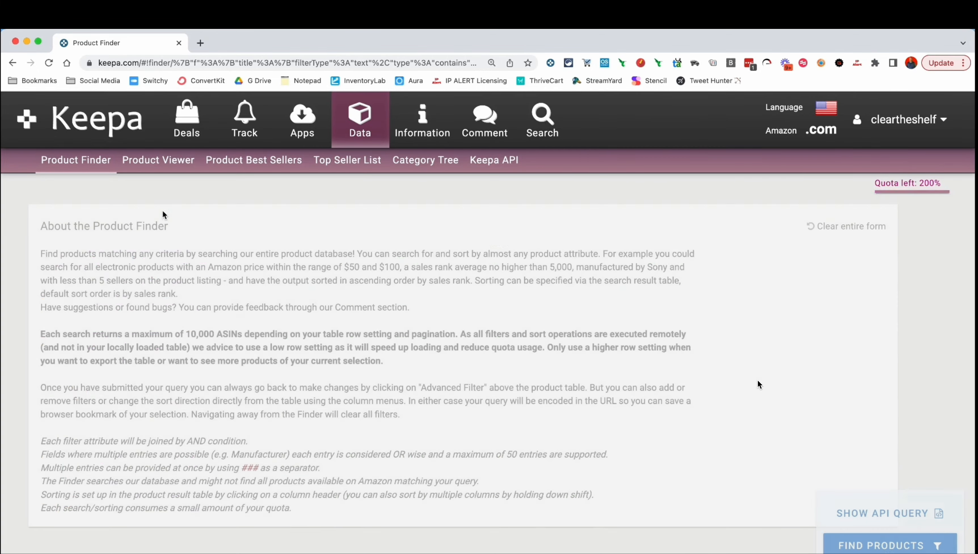
pyautogui.scroll(-15, 526, 361)
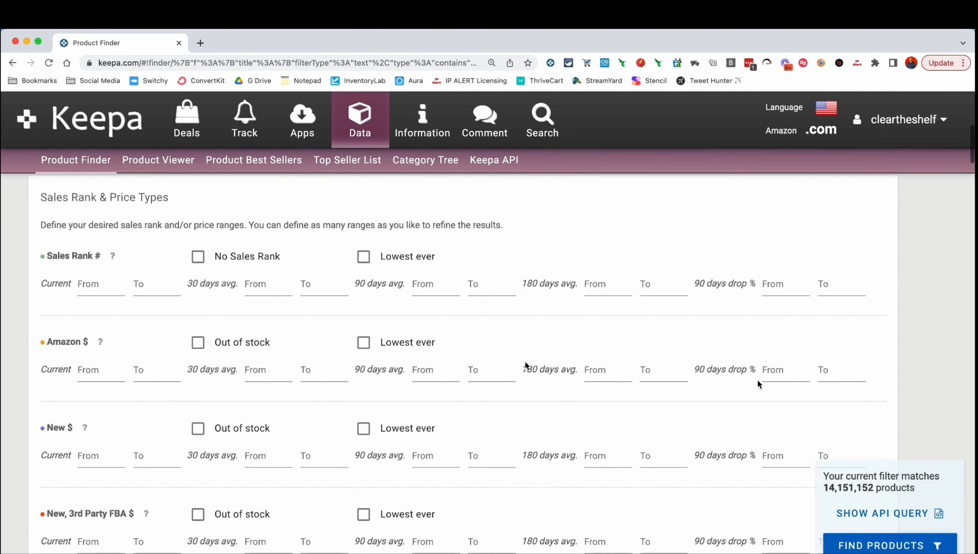
pyautogui.scroll(-20, 526, 365)
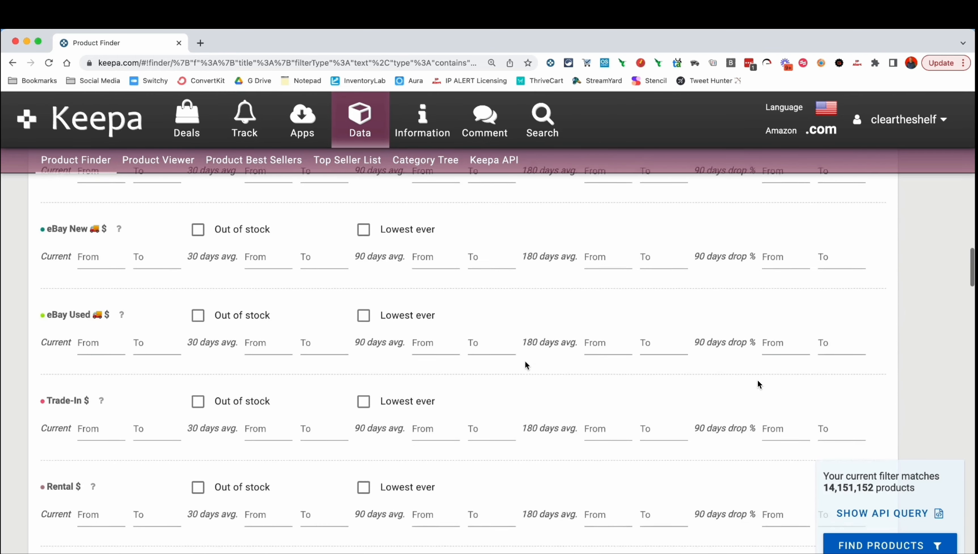
pyautogui.scroll(-10, 525, 364)
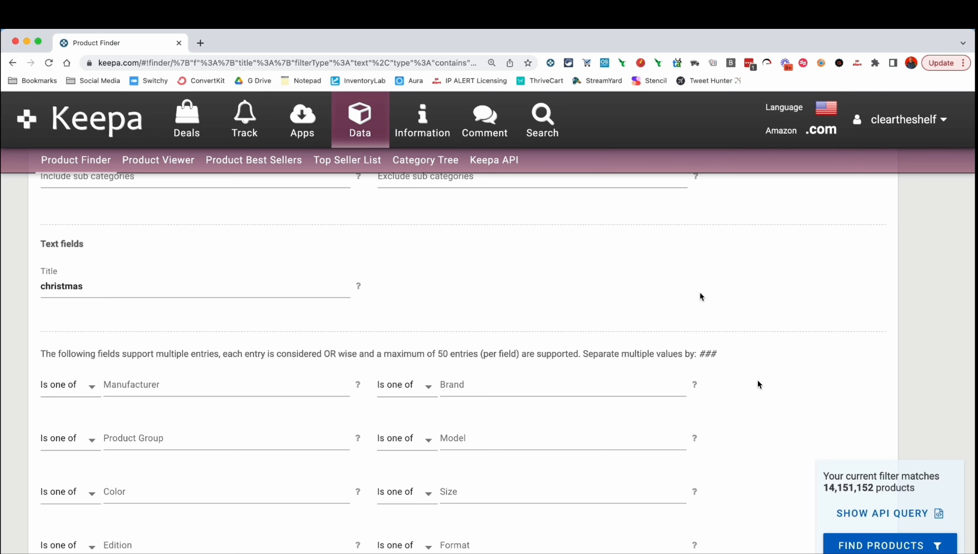
pyautogui.doubleClick(225, 285)
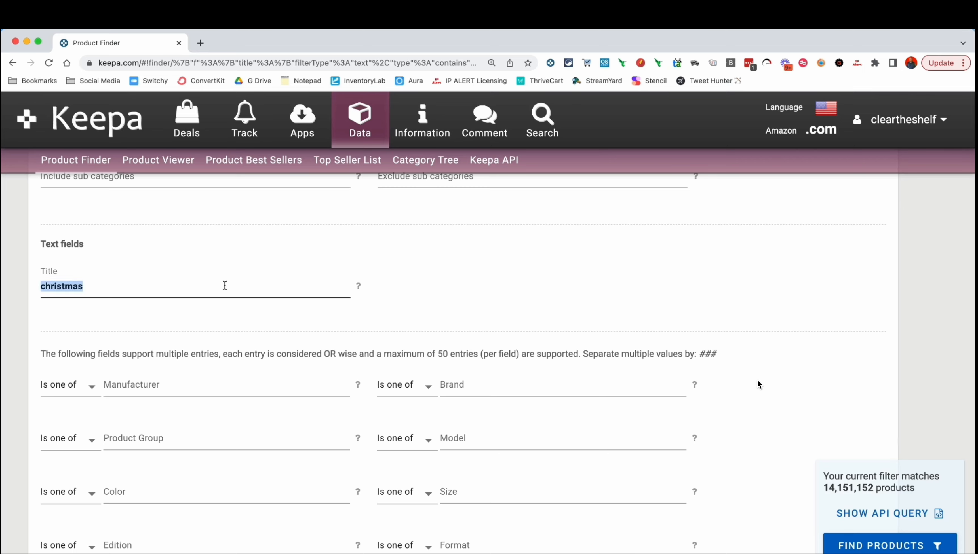
pyautogui.write('halloween')
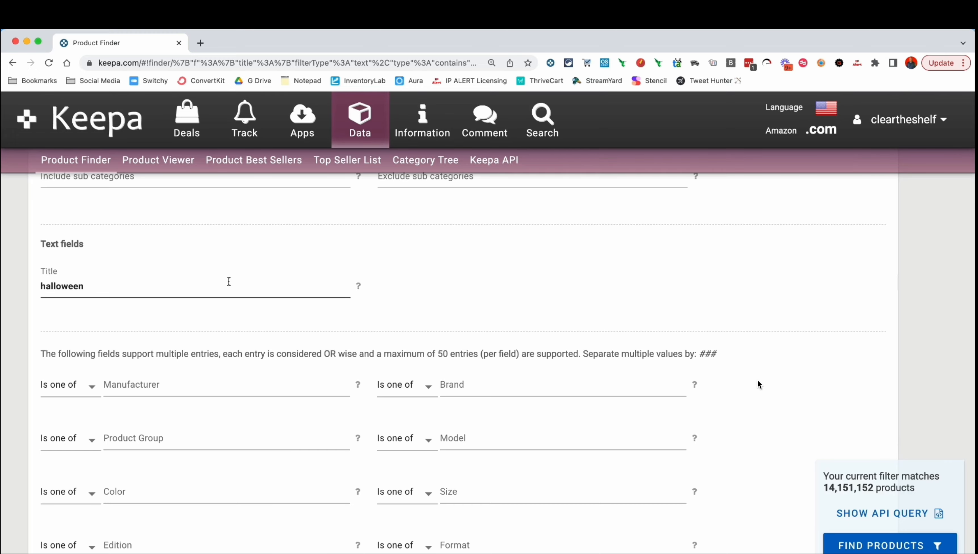
pyautogui.click(365, 289)
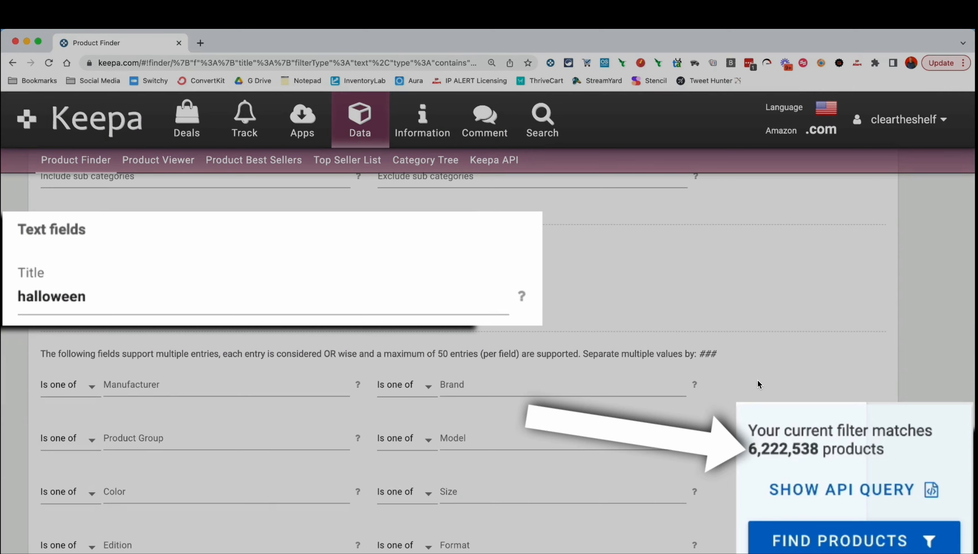
pyautogui.doubleClick(443, 303)
pyautogui.press('BackSpace')
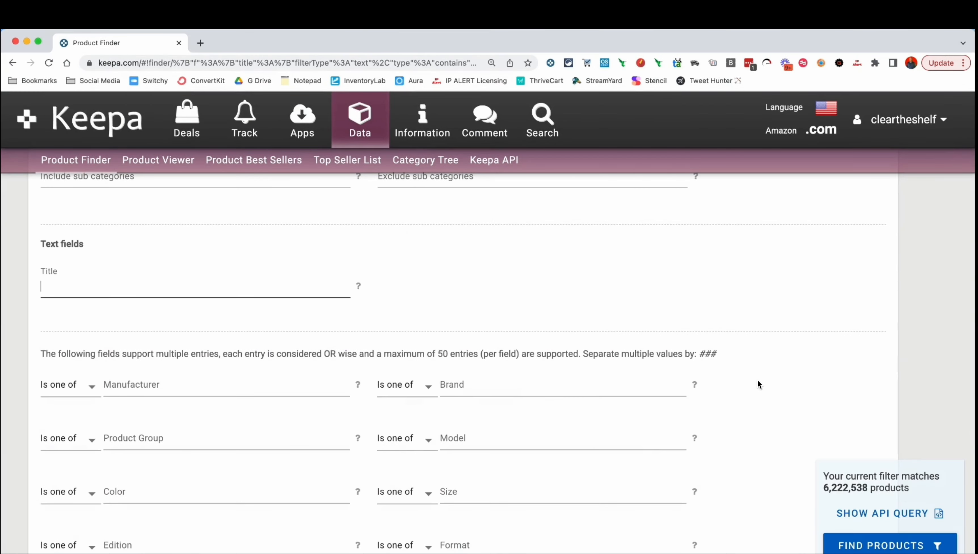
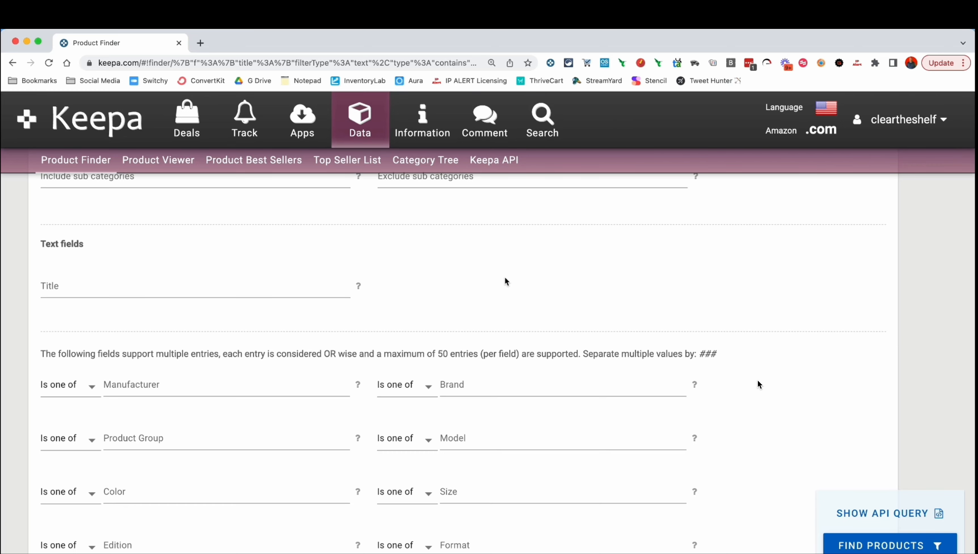
# - Filter by the manufacturer "hasbro", and remove that manufacturer entry again
pyautogui.scroll(-3, 503, 278)
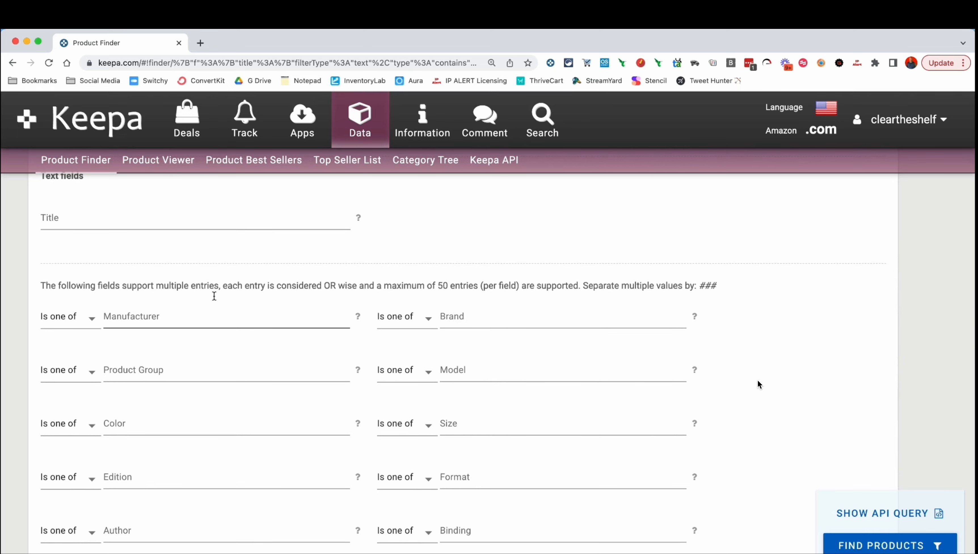
pyautogui.scroll(-2, 701, 303)
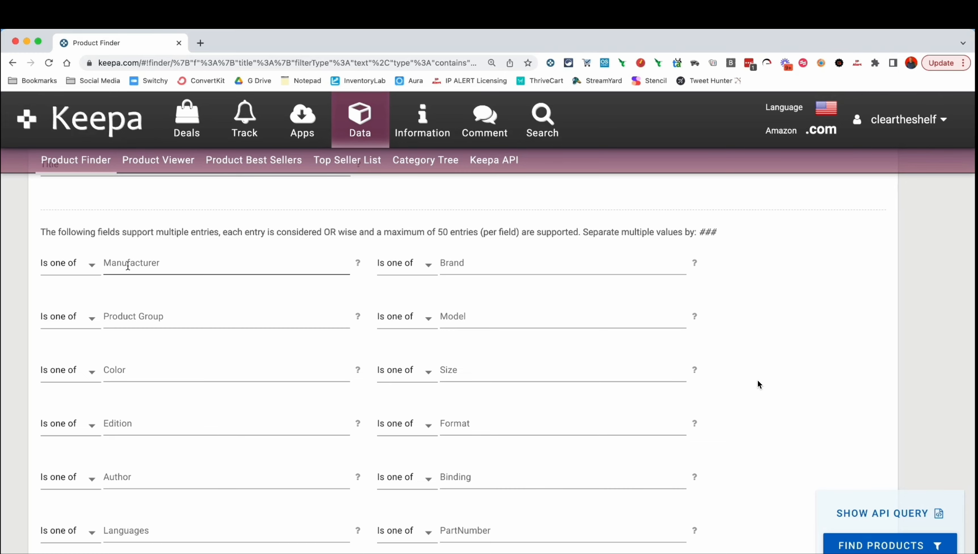
pyautogui.click(127, 265)
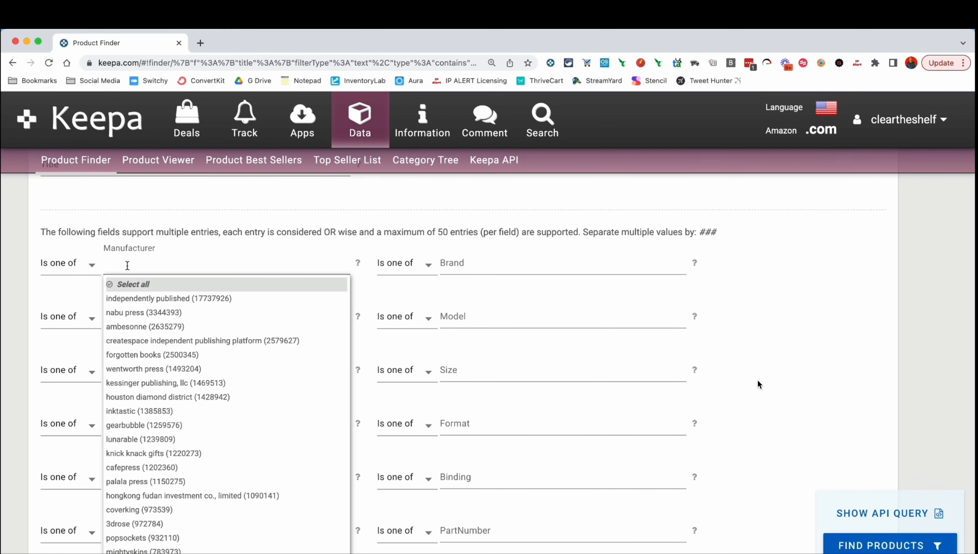
pyautogui.write('hasbro')
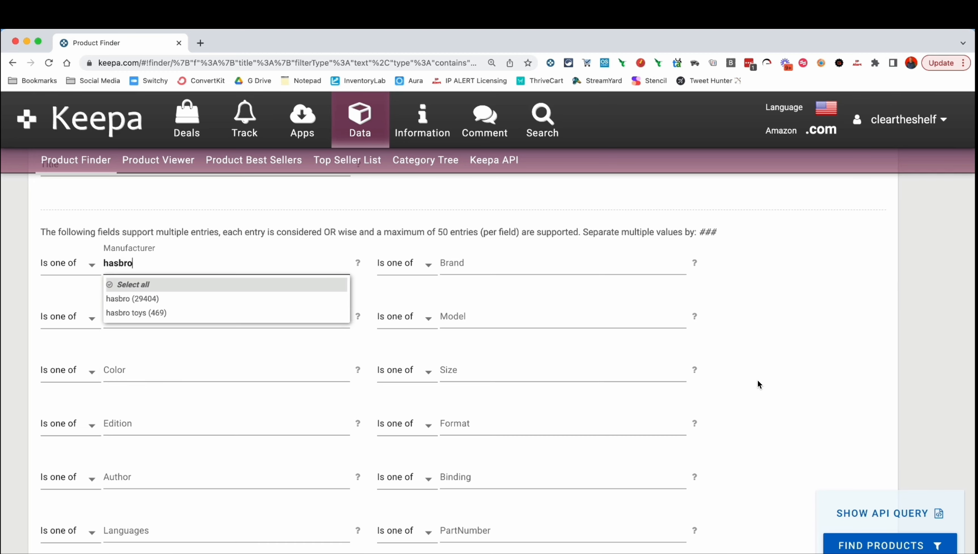
pyautogui.click(144, 299)
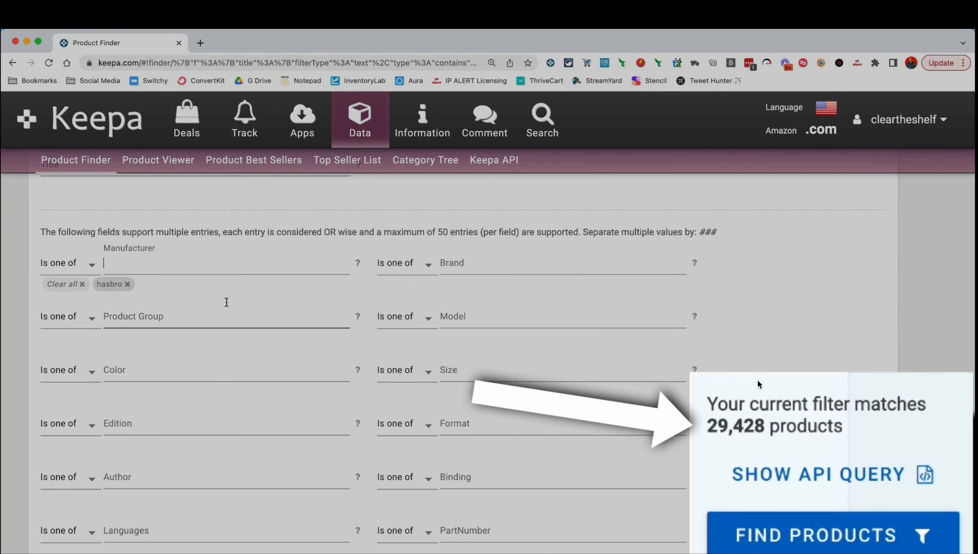
pyautogui.click(81, 285)
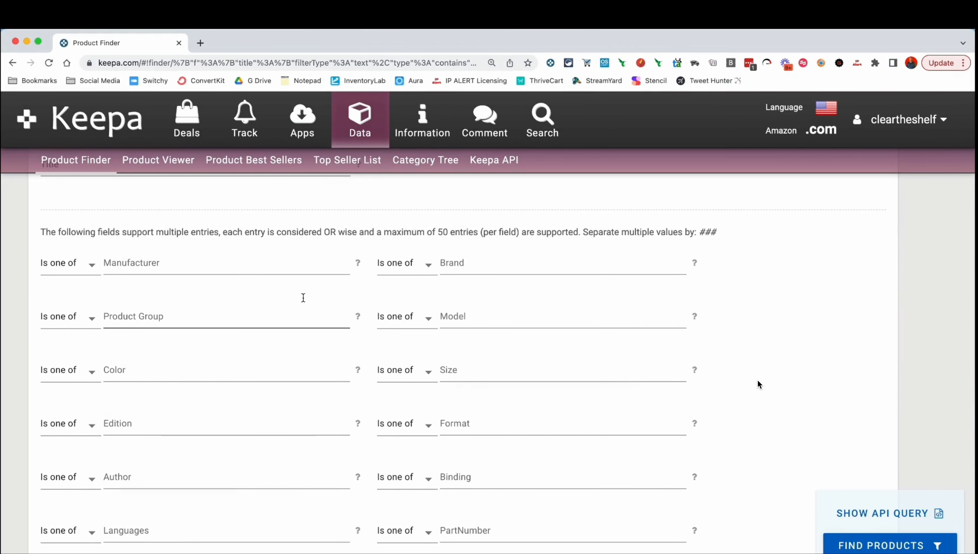
# - Filter by the brand "hasbro", and clear the brand filter again
pyautogui.click(499, 270)
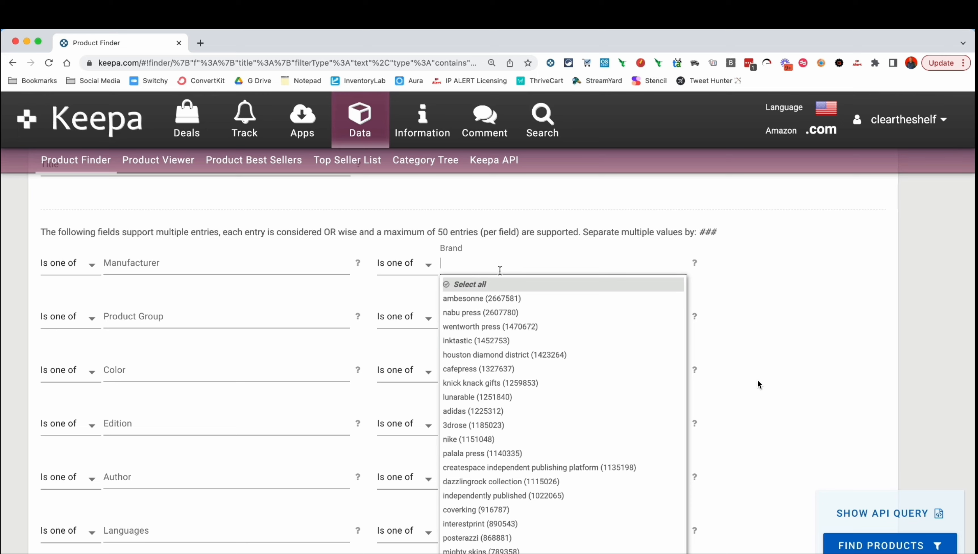
pyautogui.write('hasbro')
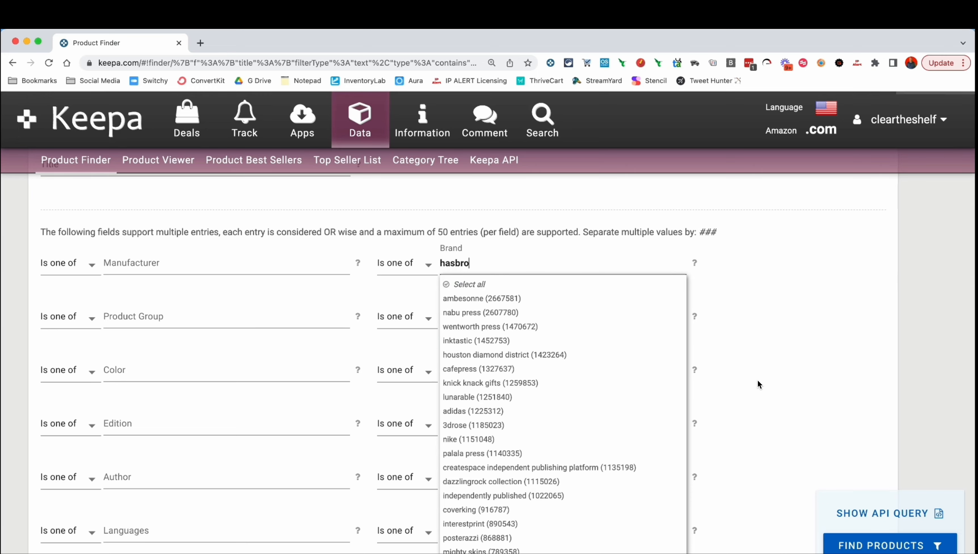
pyautogui.click(499, 298)
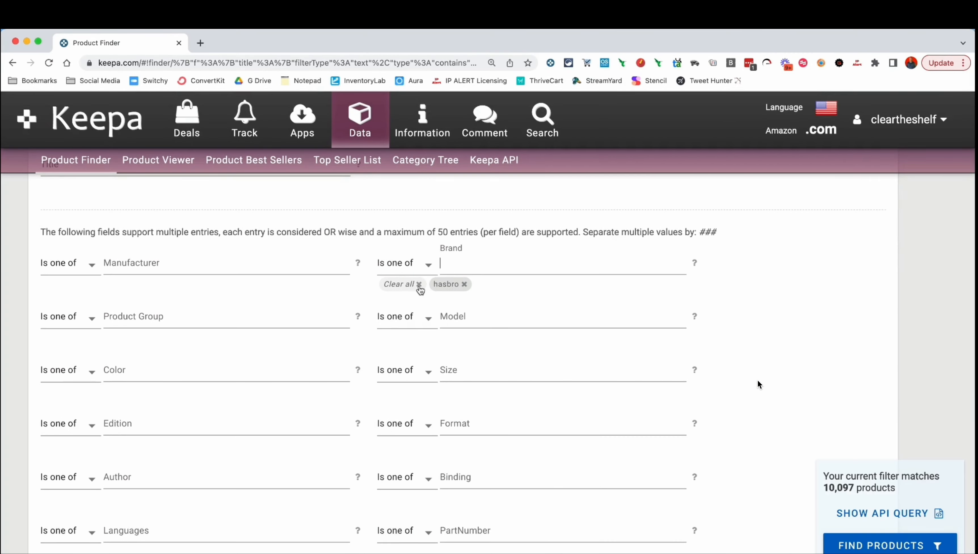
pyautogui.click(419, 284)
# - Filter by the brand "mattel" alone, and remove that brand entry again
pyautogui.click(465, 266)
pyautogui.write('ma')
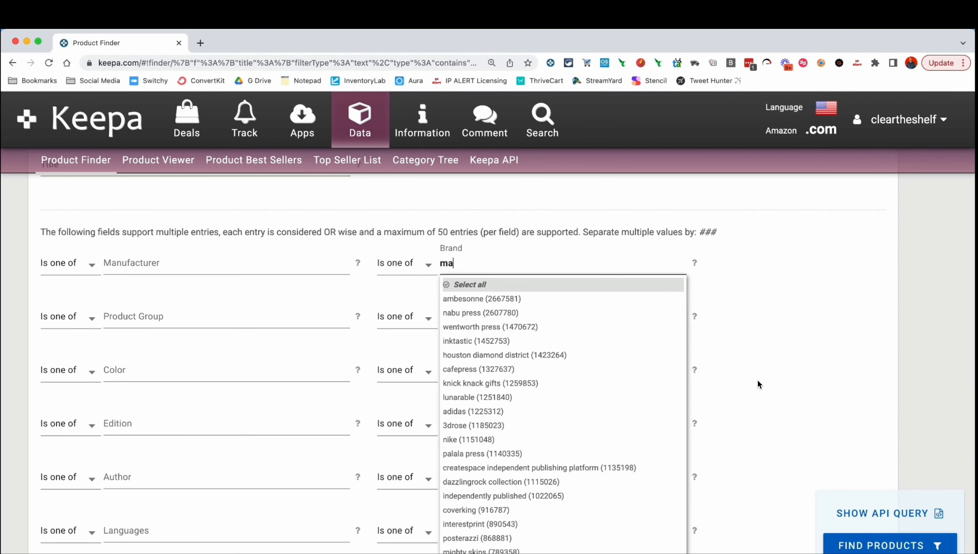
pyautogui.write('ttel')
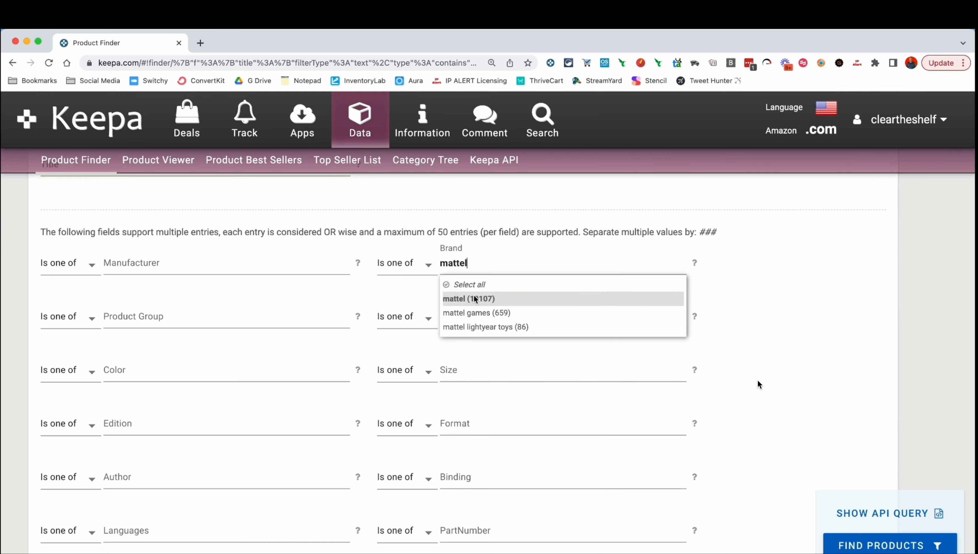
pyautogui.click(475, 299)
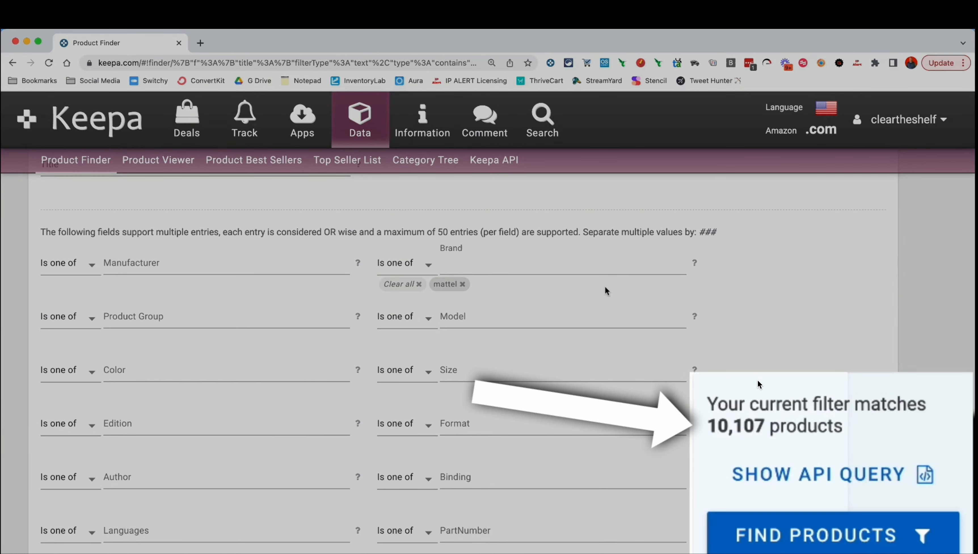
pyautogui.click(419, 284)
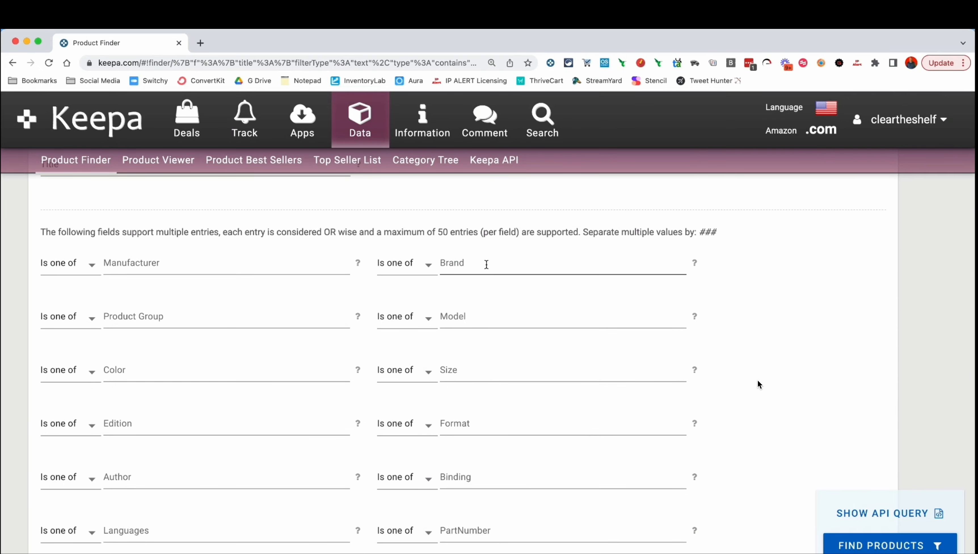
# - Filter by the three brands "mattel", "hasbro" and "zuru" together, and clear all the brand entries again
pyautogui.click(462, 266)
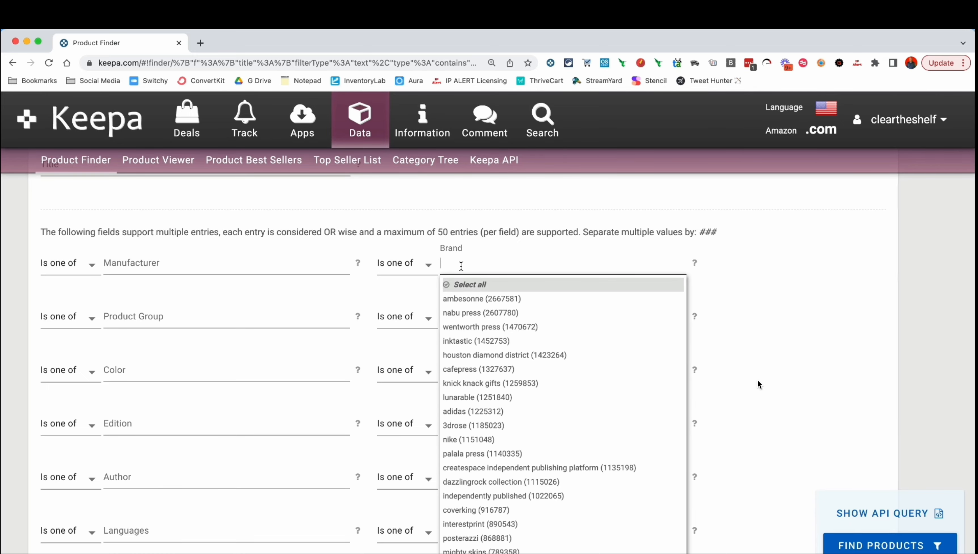
pyautogui.write('mattel')
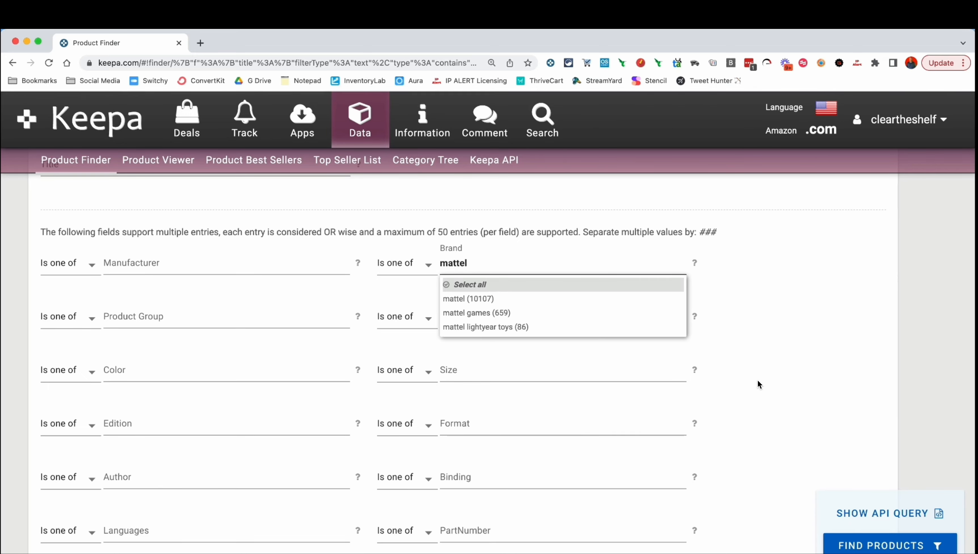
pyautogui.click(471, 295)
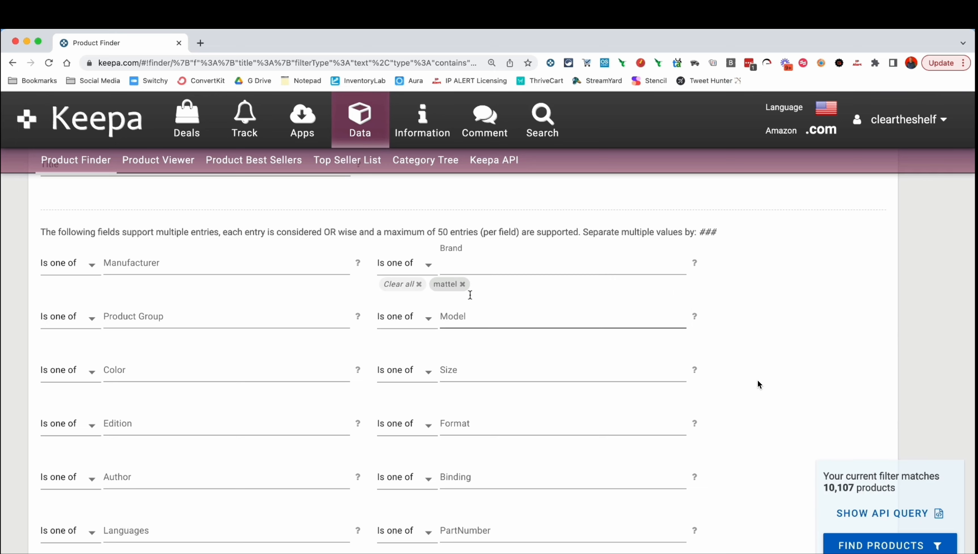
pyautogui.write('hasbro')
pyautogui.click(478, 301)
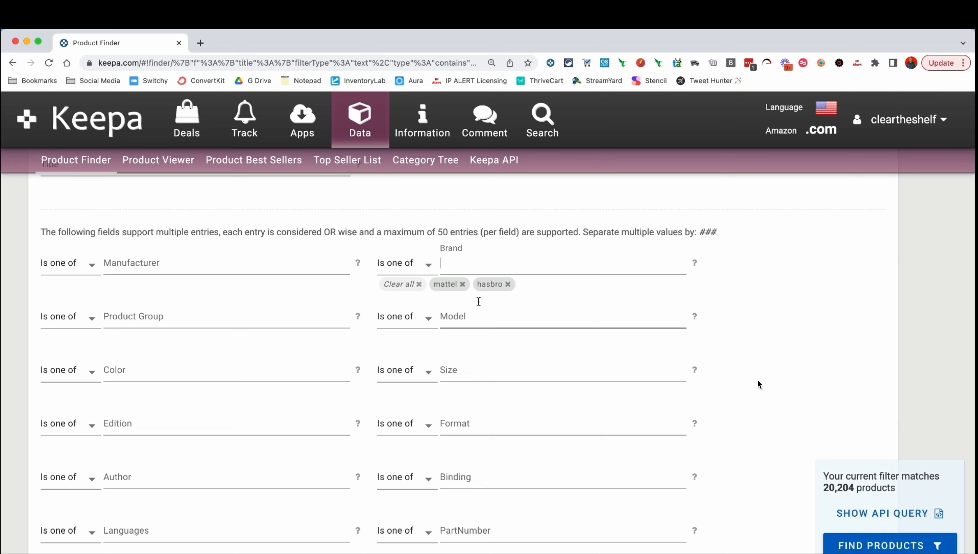
pyautogui.write('zuru')
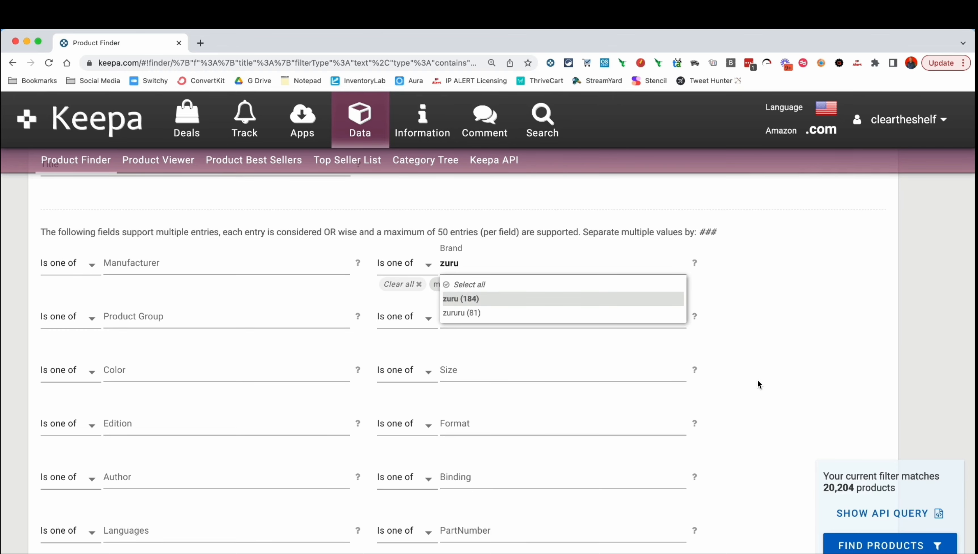
pyautogui.click(476, 299)
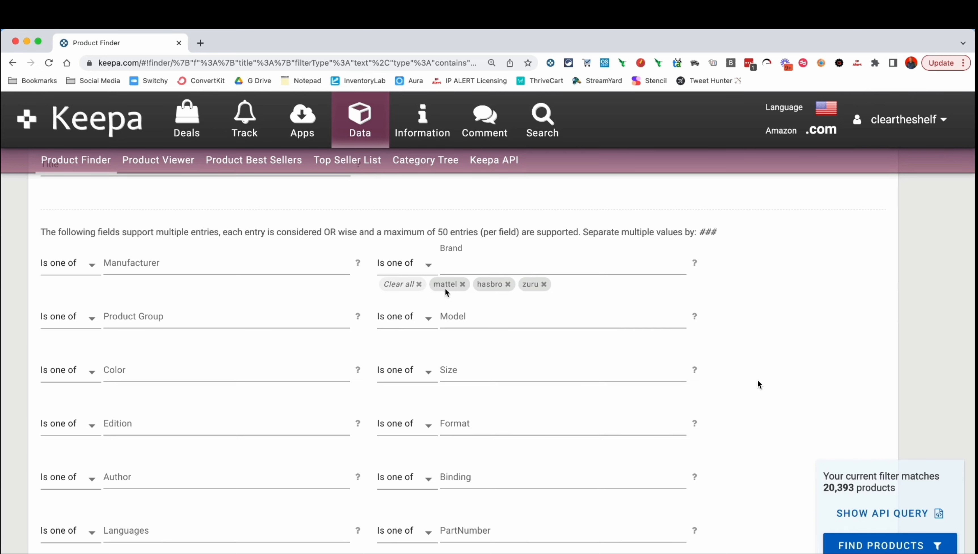
pyautogui.click(420, 285)
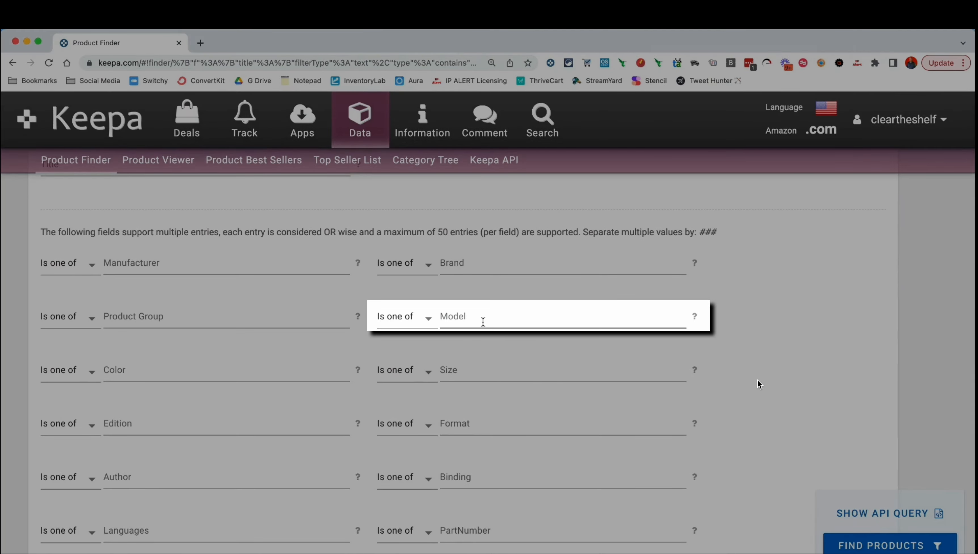
# - Filter by the color "red", and clear the color filter again
pyautogui.scroll(-1, 337, 330)
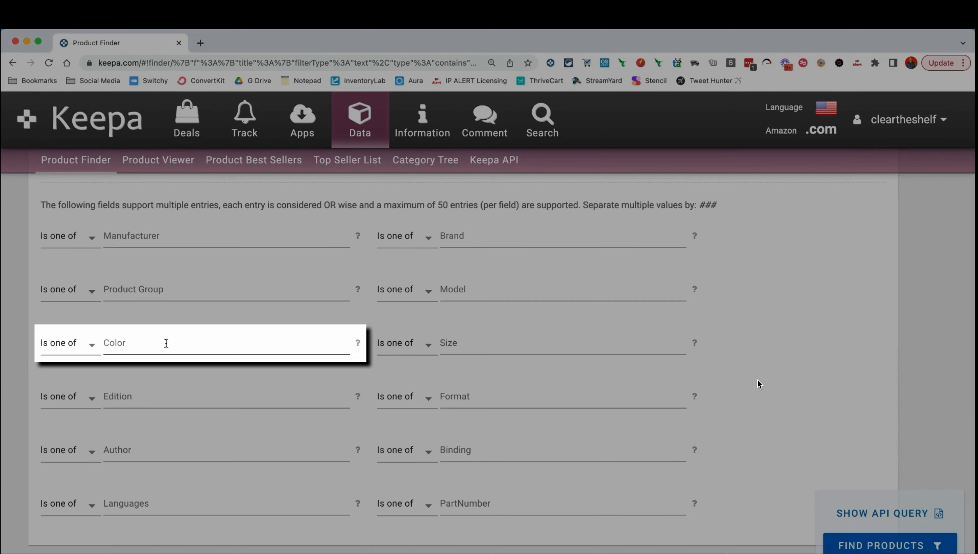
pyautogui.click(165, 343)
pyautogui.write('red')
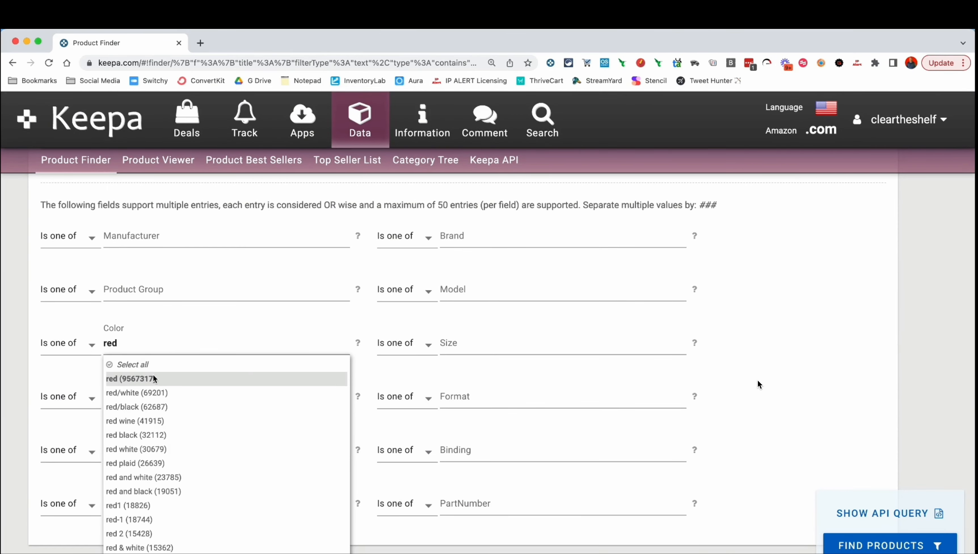
pyautogui.click(153, 376)
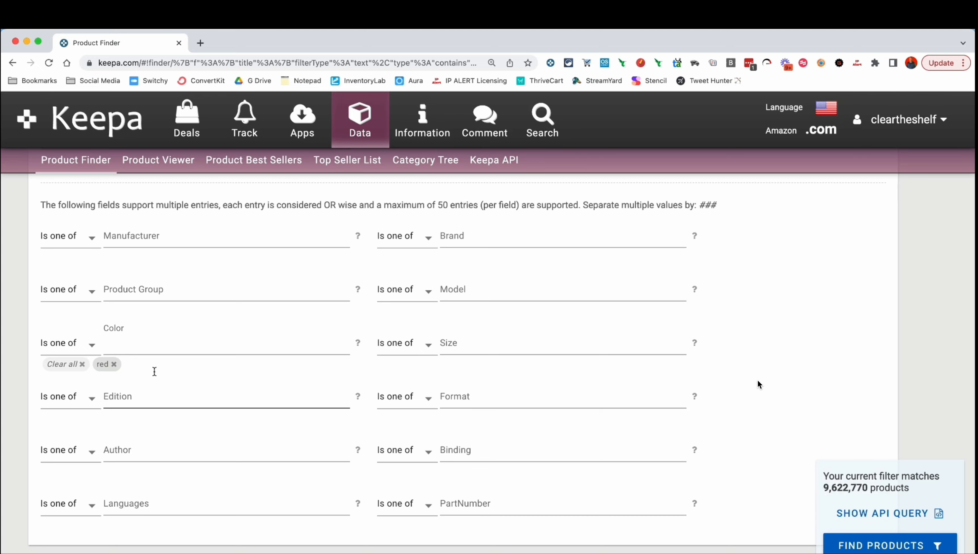
pyautogui.click(83, 365)
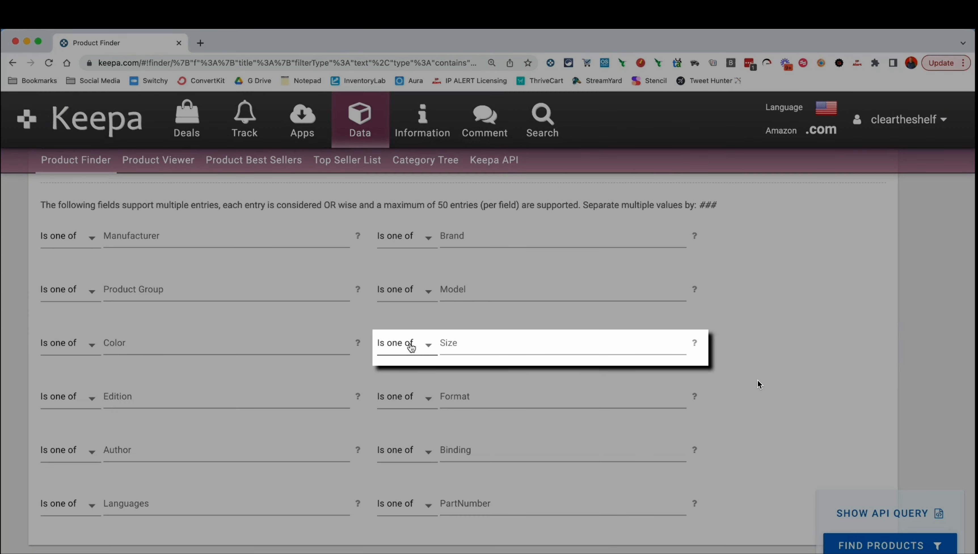
pyautogui.click(459, 343)
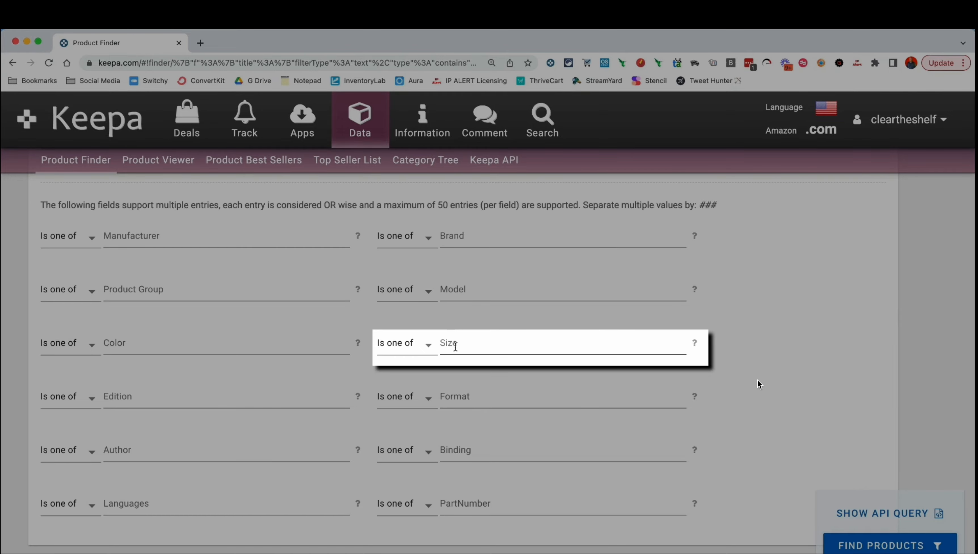
pyautogui.click(191, 397)
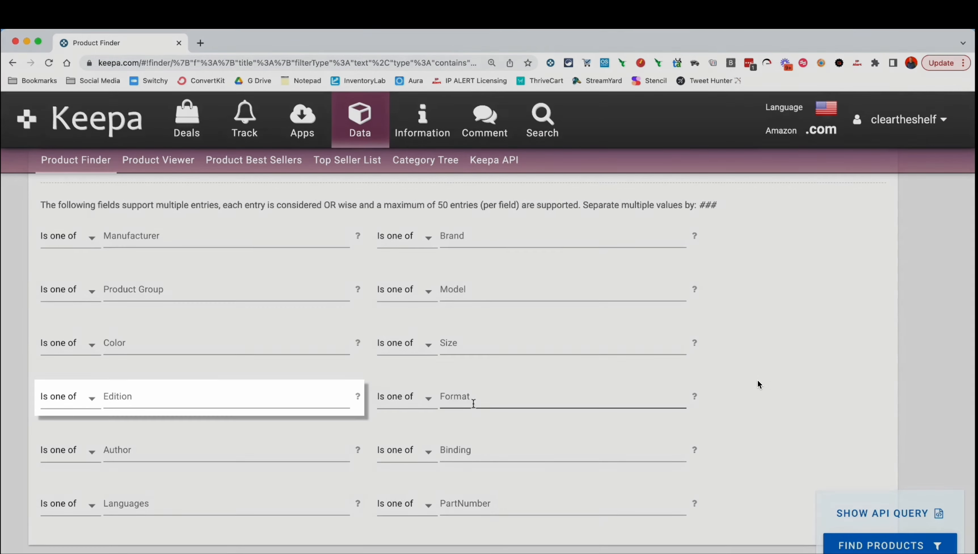
pyautogui.click(486, 403)
pyautogui.click(294, 453)
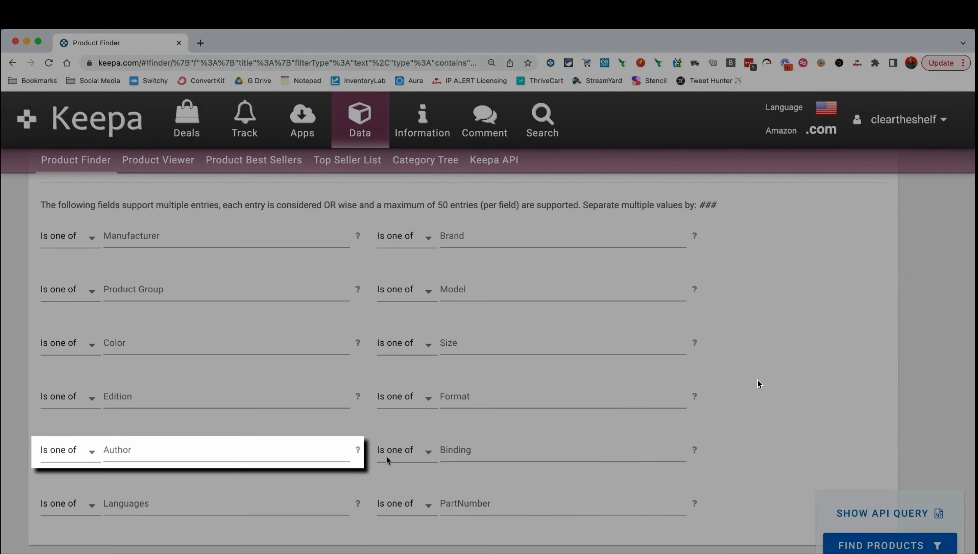
pyautogui.click(484, 452)
pyautogui.click(218, 507)
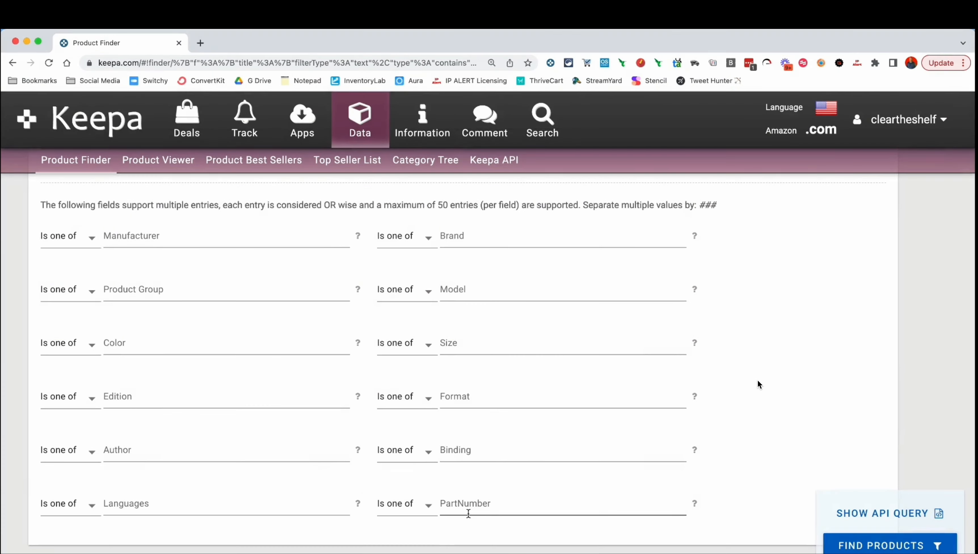
pyautogui.click(477, 511)
# - Exclude the brand "hasbro" by setting the Brand condition to "Is none of" and adding that brand as an entry
pyautogui.click(422, 240)
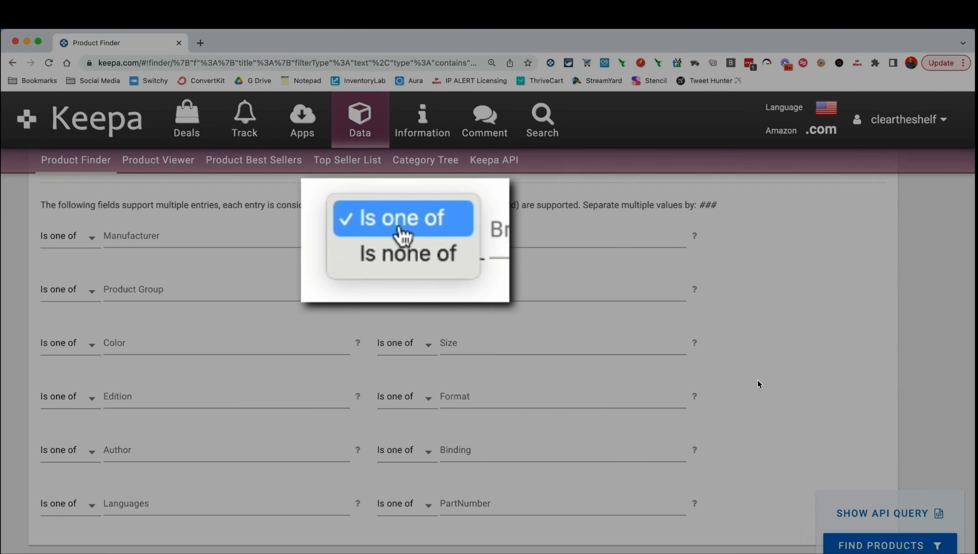
pyautogui.click(397, 254)
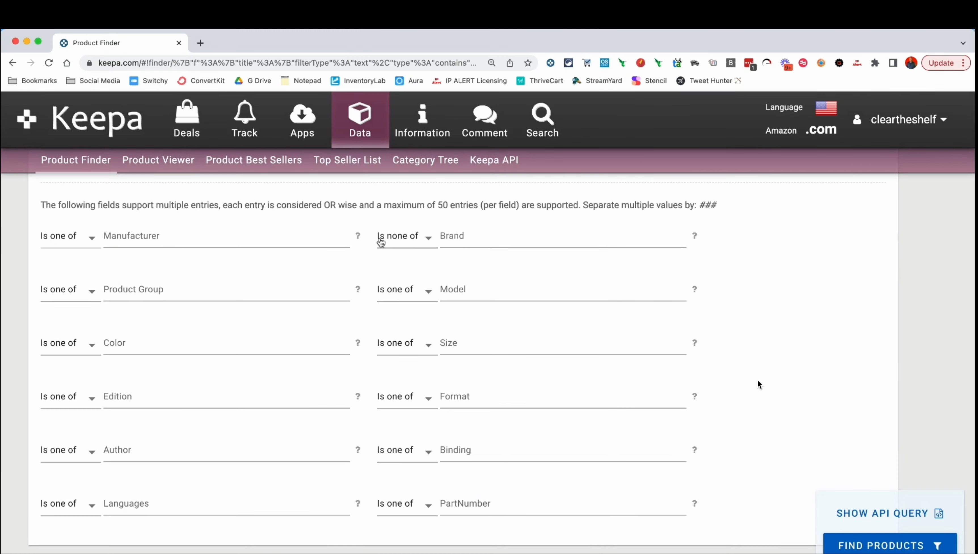
pyautogui.click(455, 240)
pyautogui.write('hasbro')
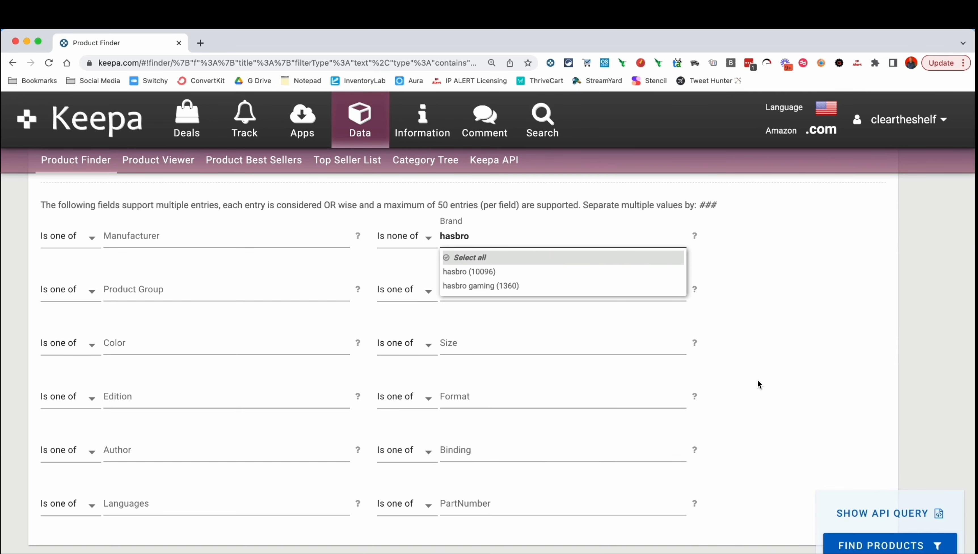
pyautogui.press('Down')
pyautogui.press('Return')
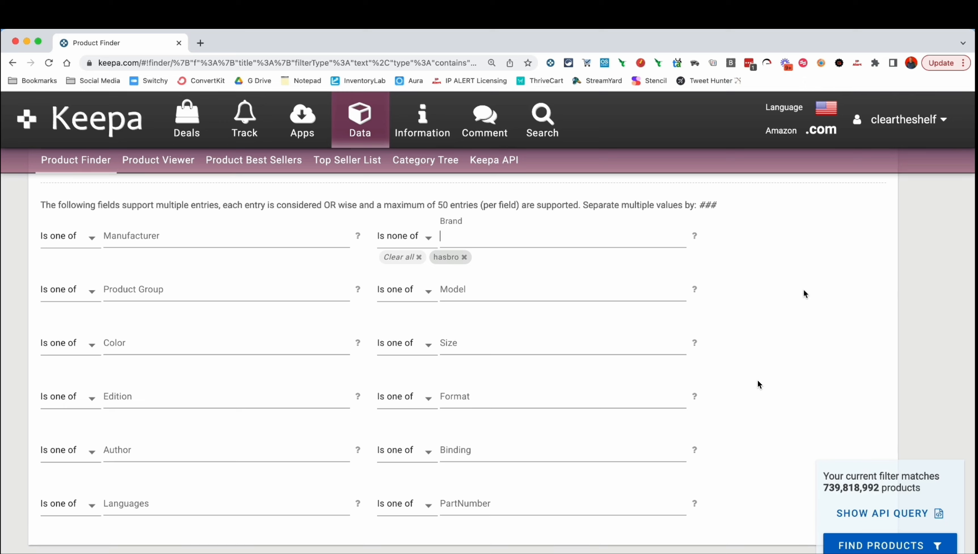
# - Set the Brand condition back to "Is one of" and clear all the brand entries
pyautogui.click(420, 243)
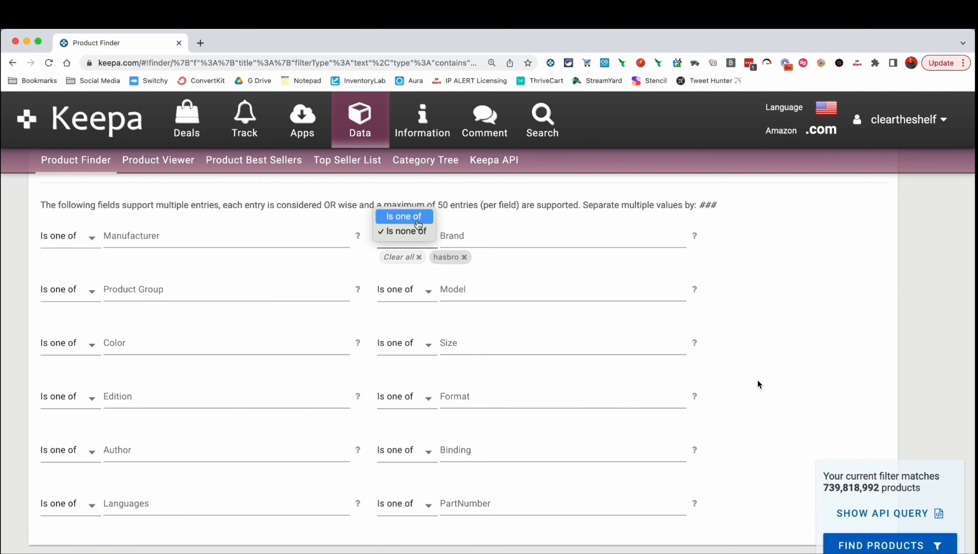
pyautogui.click(406, 216)
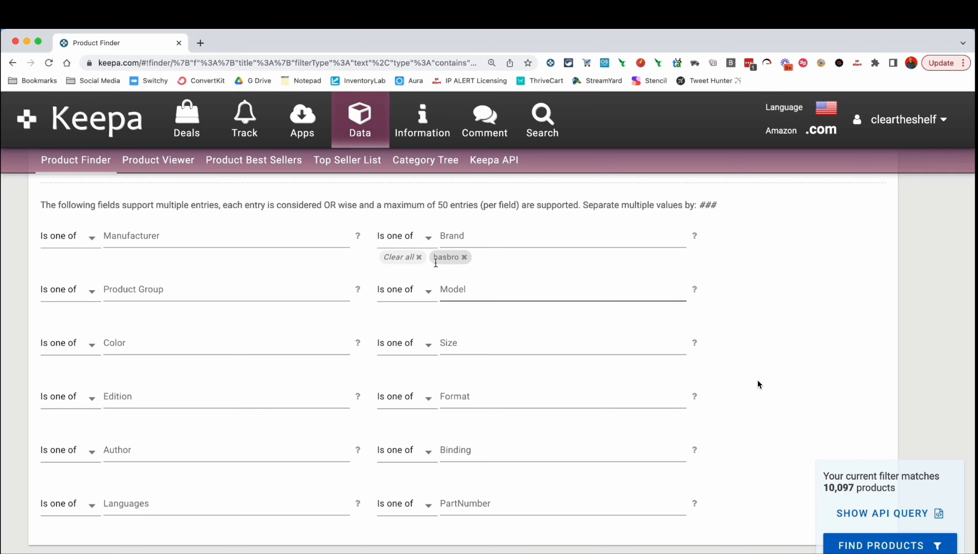
pyautogui.click(420, 257)
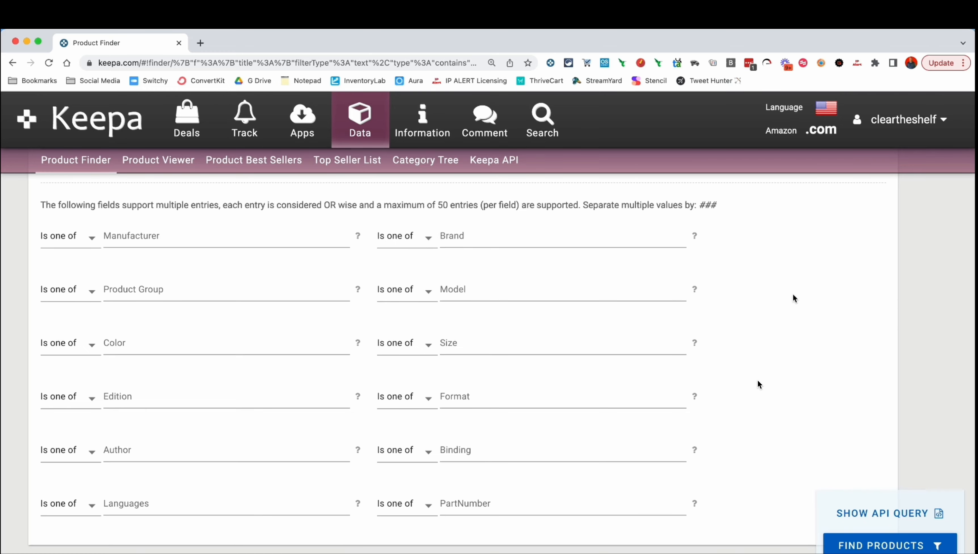
# - In the Offer Counts section, set the New Offer Count's 90 days drop % range from -99 to -97
pyautogui.scroll(-10, 792, 298)
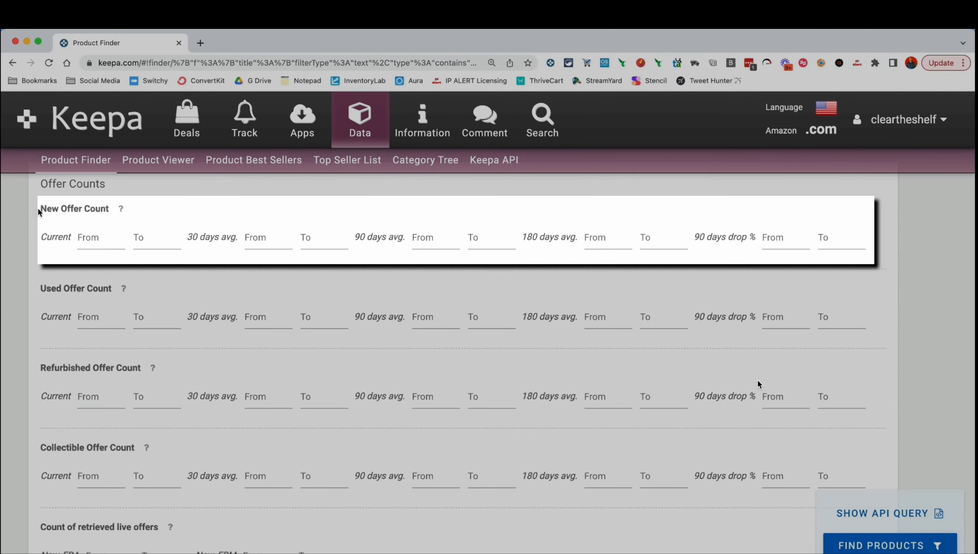
pyautogui.moveTo(40, 210); pyautogui.dragTo(108, 208)
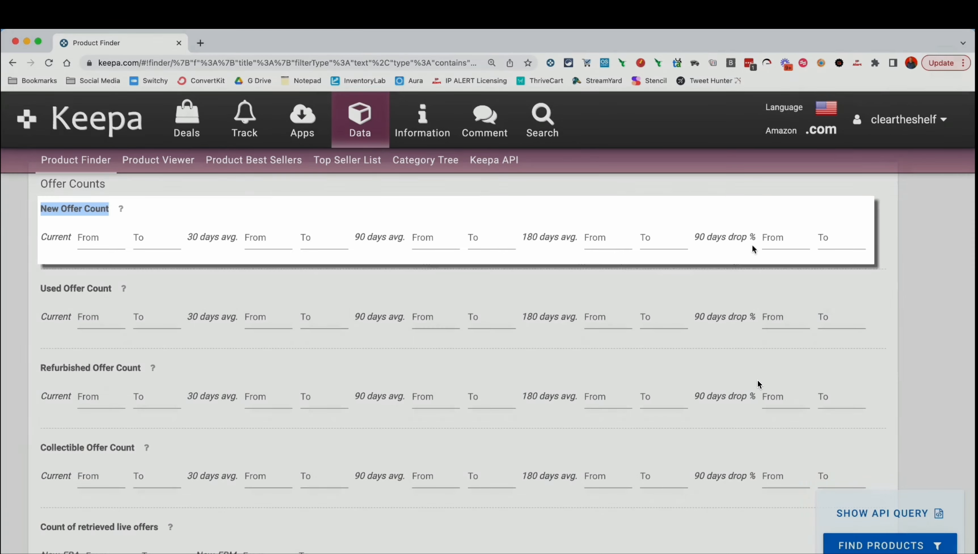
pyautogui.click(784, 245)
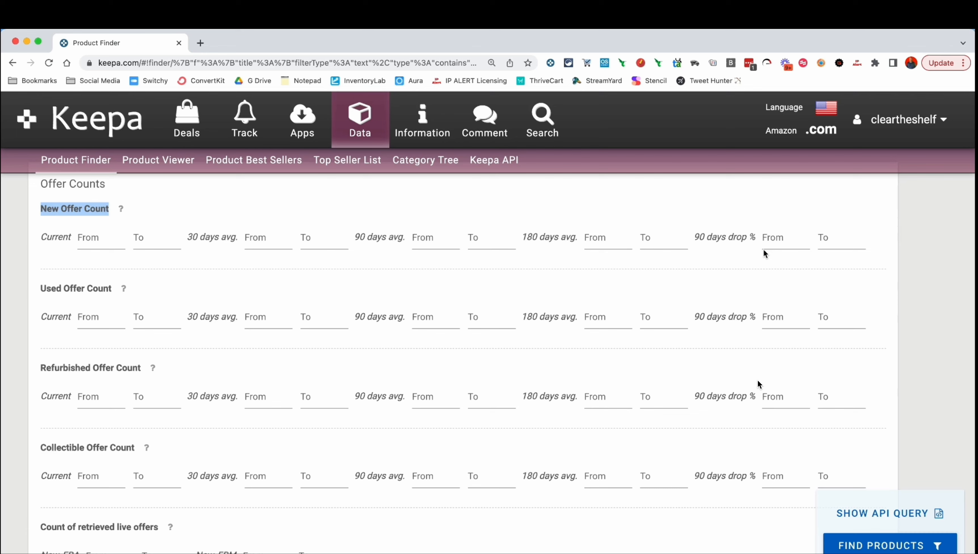
pyautogui.click(799, 242)
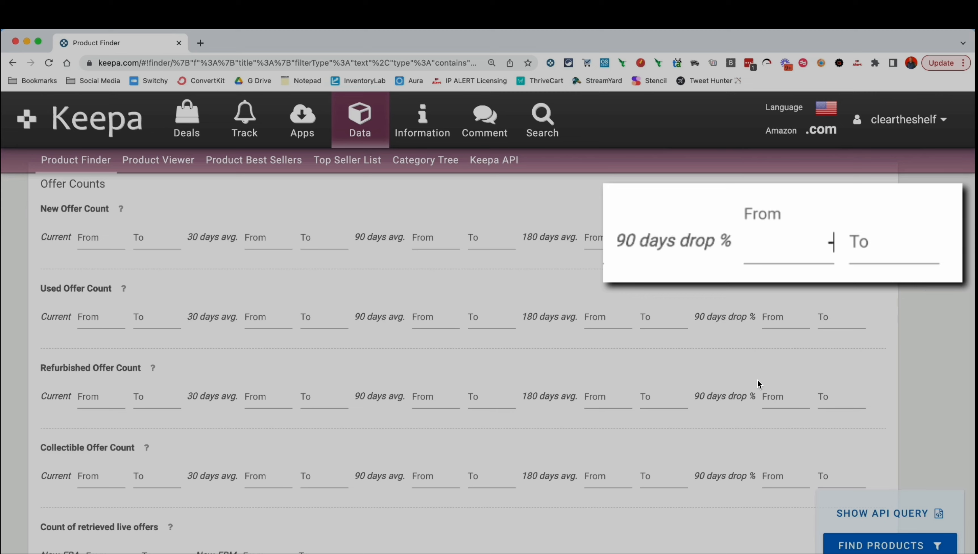
pyautogui.write('99')
pyautogui.click(873, 245)
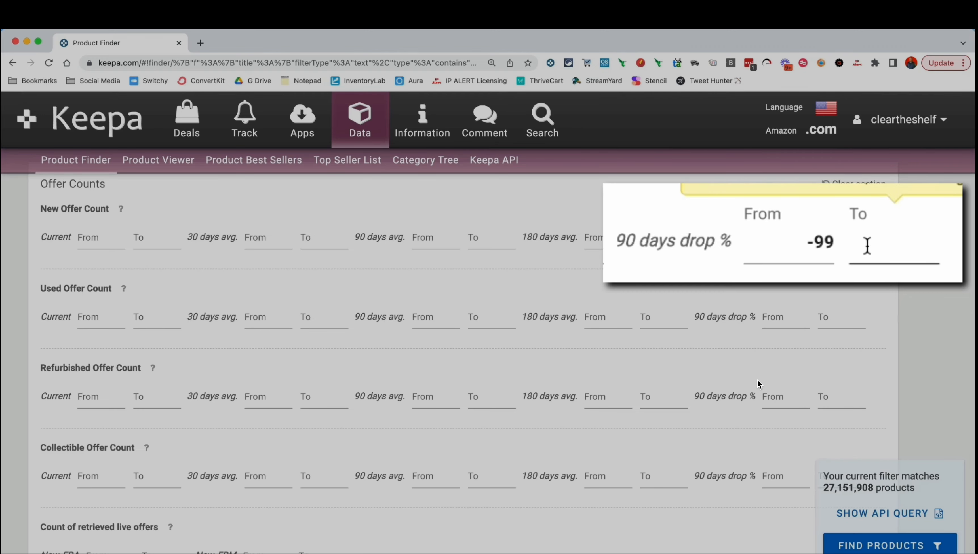
pyautogui.write('-97')
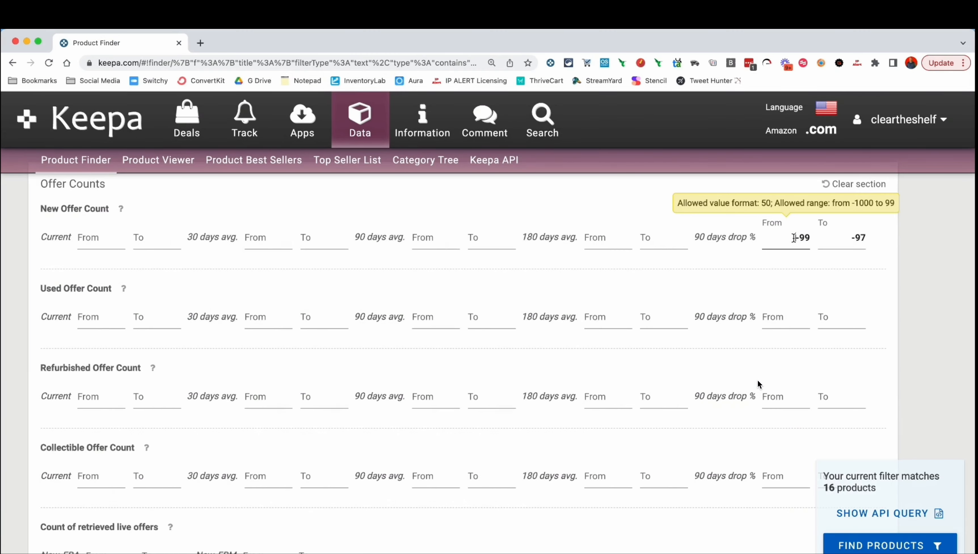
# - Change the New Offer Count's 90 days drop % range to -200 through -150, and clear the row again
pyautogui.tripleClick(793, 238)
pyautogui.write('-200')
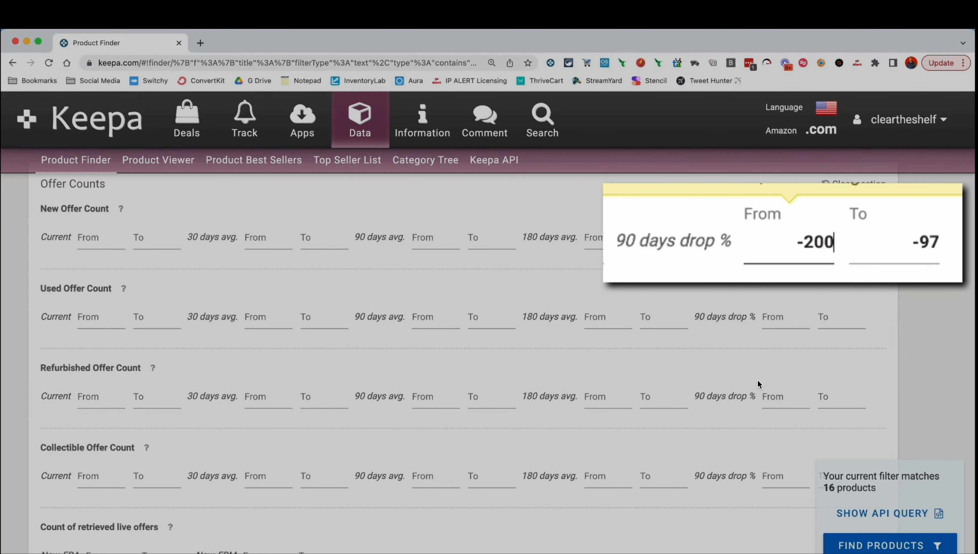
pyautogui.tripleClick(871, 246)
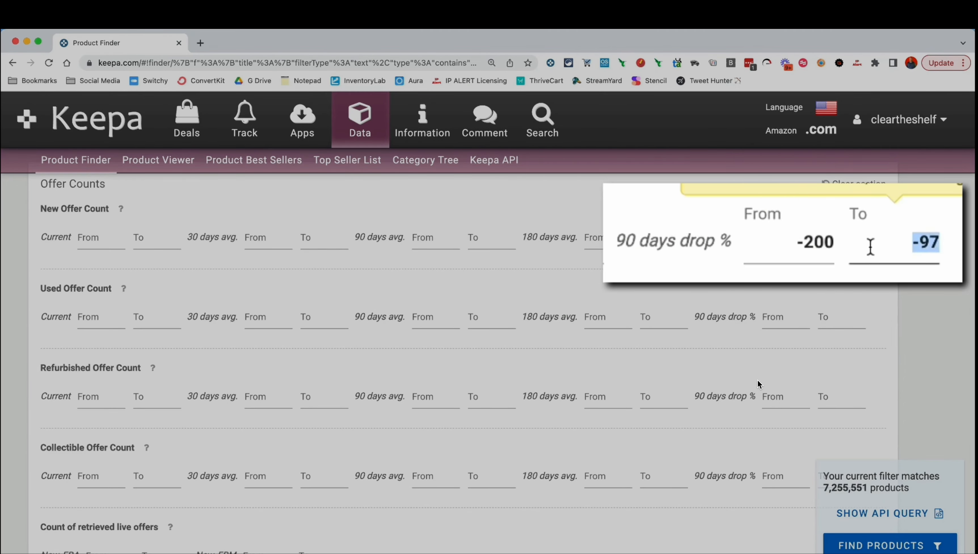
pyautogui.write('-150')
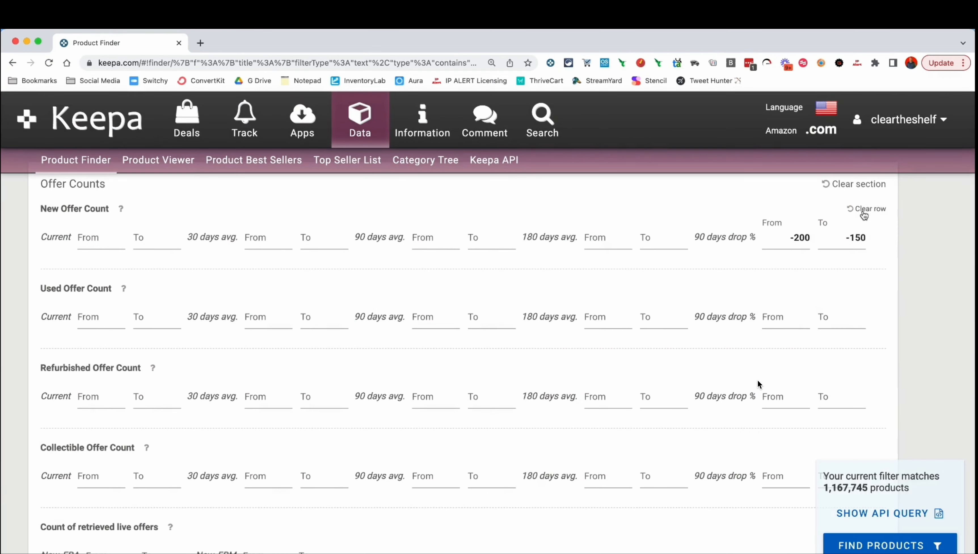
pyautogui.click(862, 212)
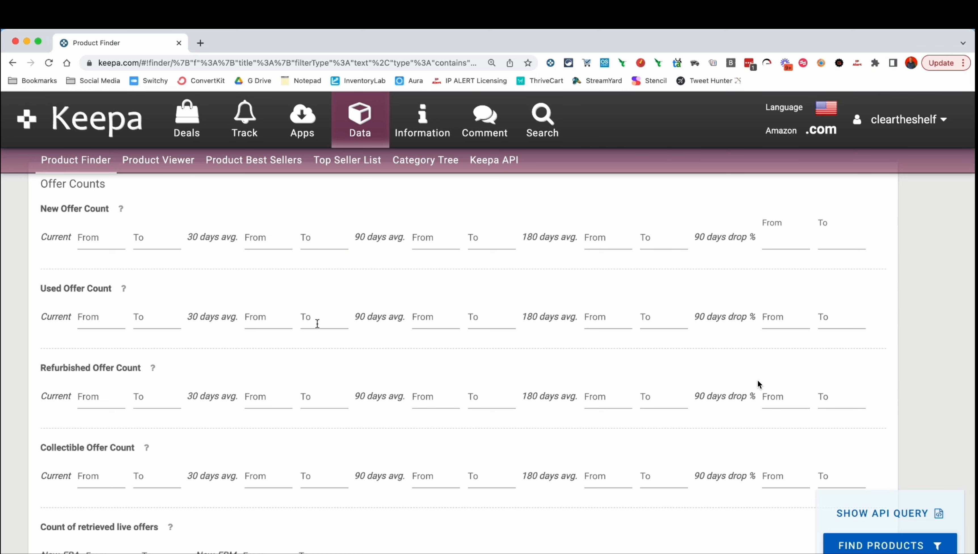
# - Examine the Used, Refurbished and Collectible Offer Count filters and the count of retrieved live offers
pyautogui.click(85, 316)
pyautogui.click(137, 319)
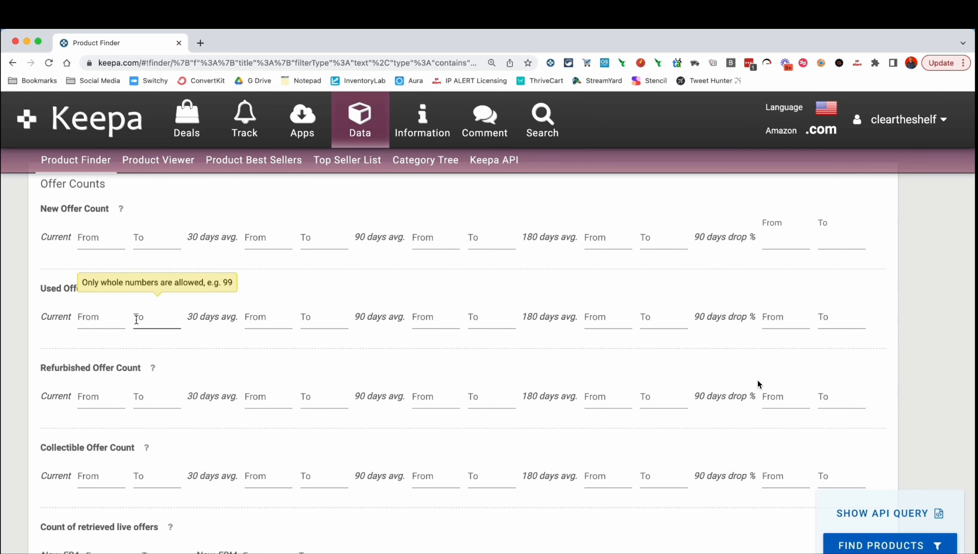
pyautogui.click(319, 309)
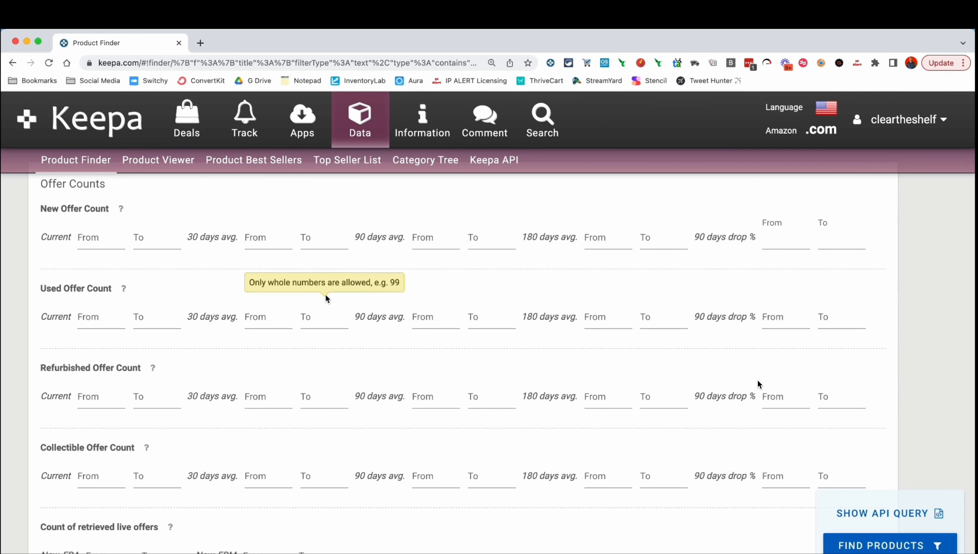
pyautogui.click(202, 290)
pyautogui.scroll(-3, 206, 289)
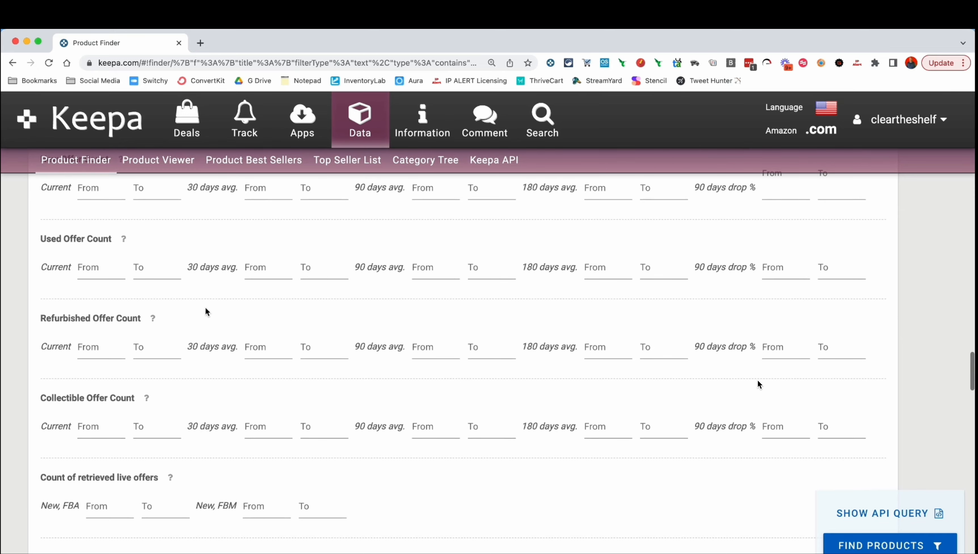
pyautogui.scroll(-2, 210, 315)
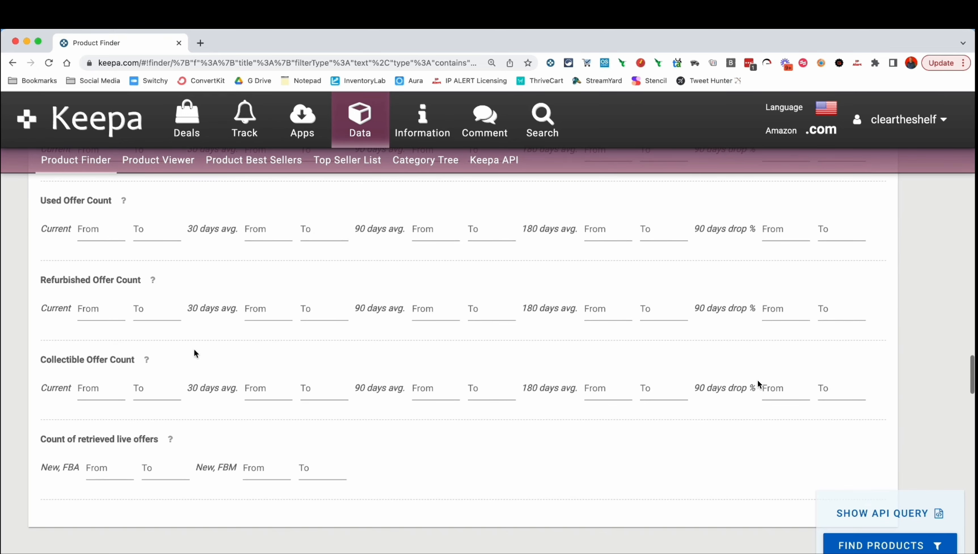
pyautogui.scroll(-5, 221, 354)
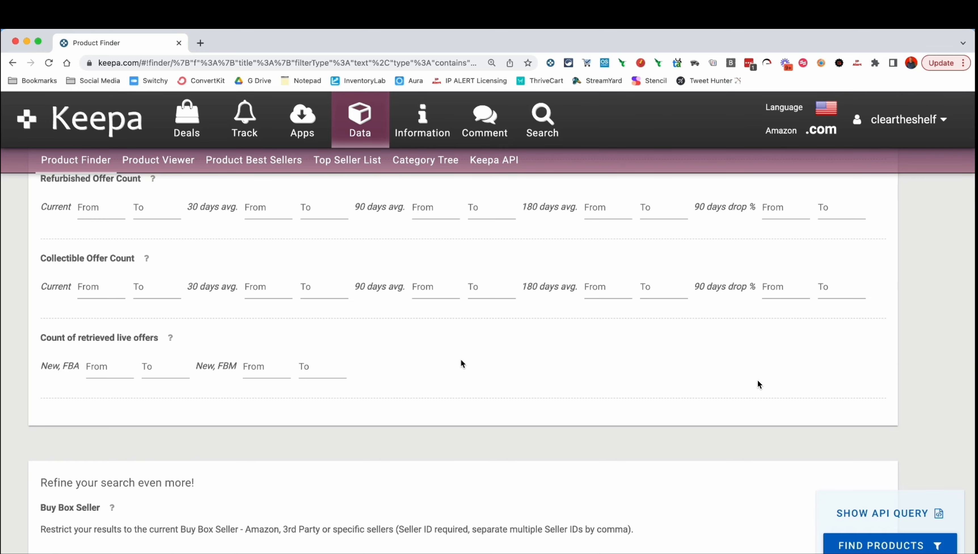
pyautogui.scroll(5, 460, 364)
pyautogui.scroll(4, 124, 254)
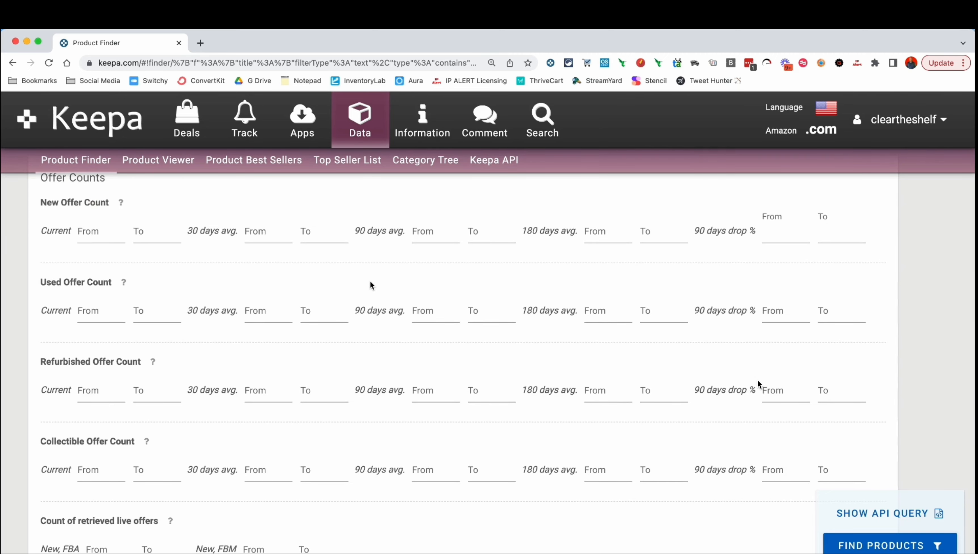
# - Set the lower limit of the New Offer Count's 30-day average to 2, and remove that value again
pyautogui.click(271, 233)
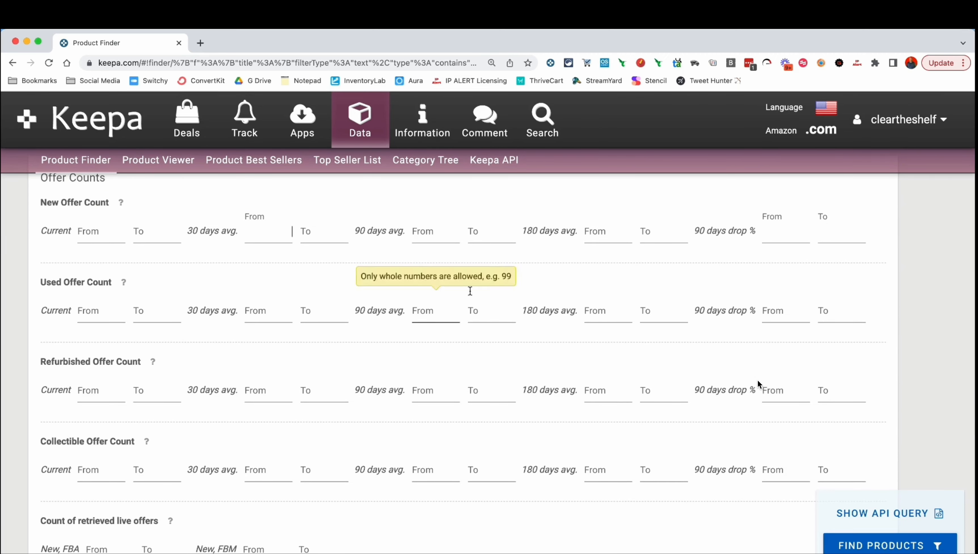
pyautogui.write('2')
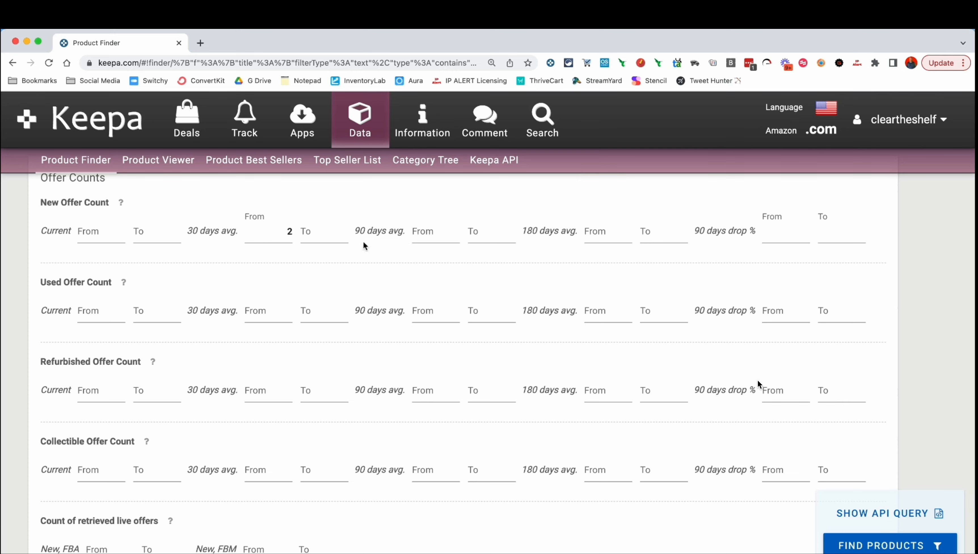
pyautogui.press('BackSpace')
# - Try the Amazon, 3rd Party and Seller IDs options of the Buy Box Seller filter, and set it back to All
pyautogui.scroll(-5, 41, 264)
pyautogui.scroll(-6, 40, 263)
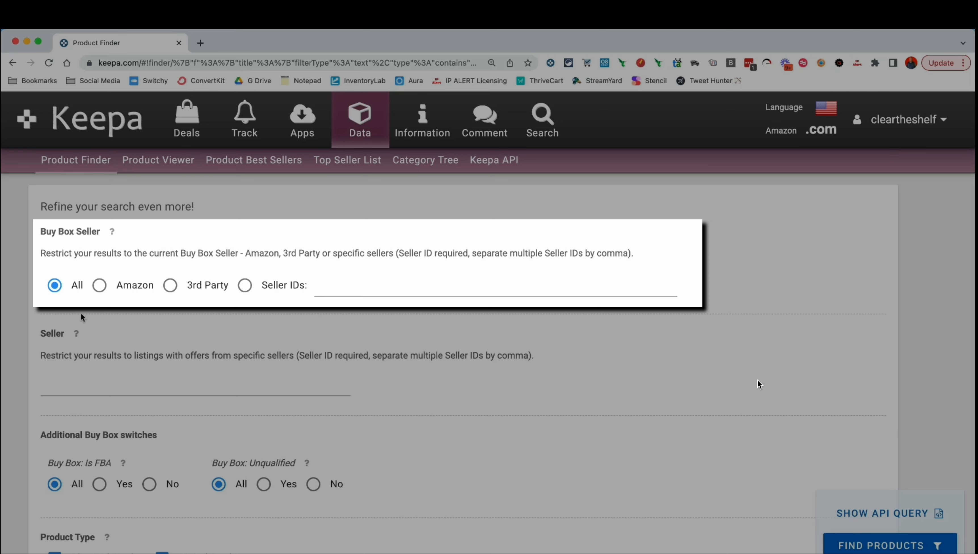
pyautogui.click(99, 287)
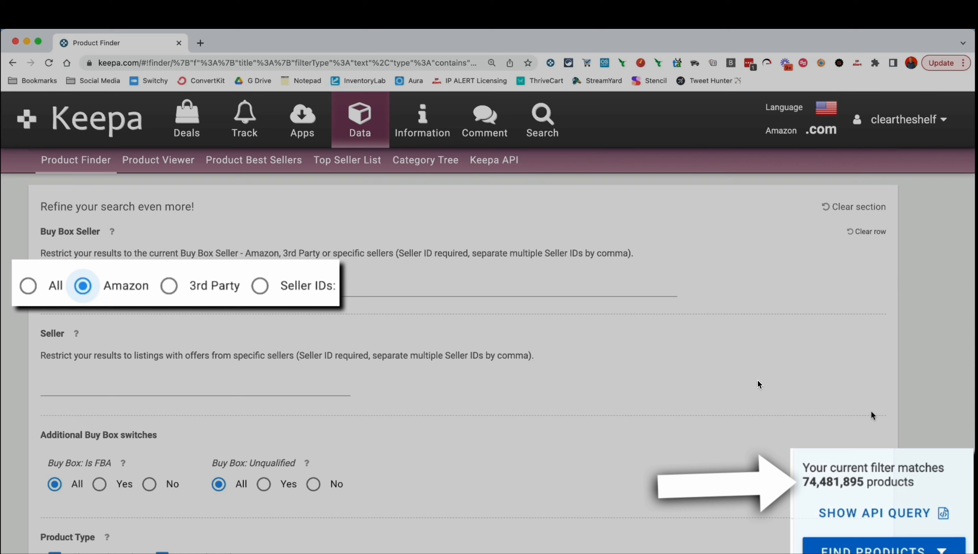
pyautogui.click(169, 294)
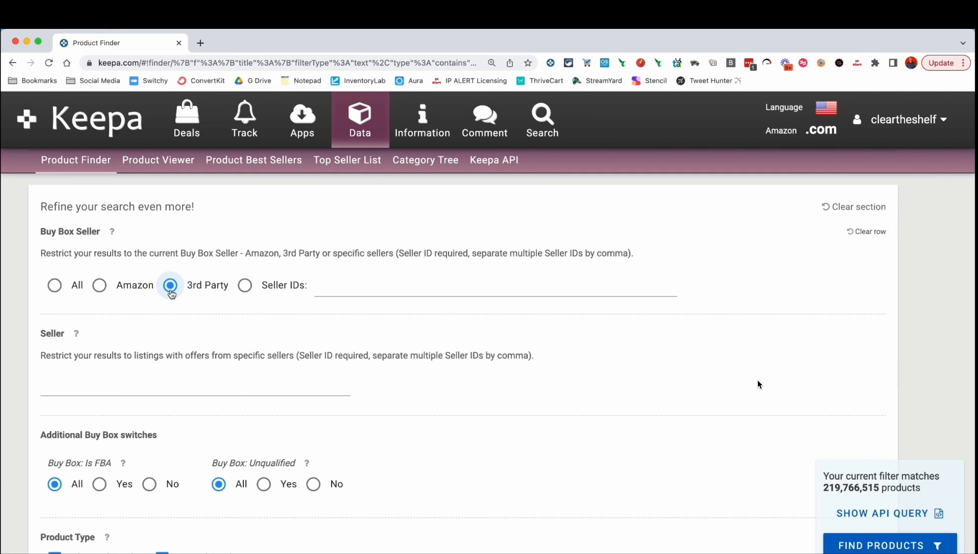
pyautogui.click(244, 285)
pyautogui.click(55, 287)
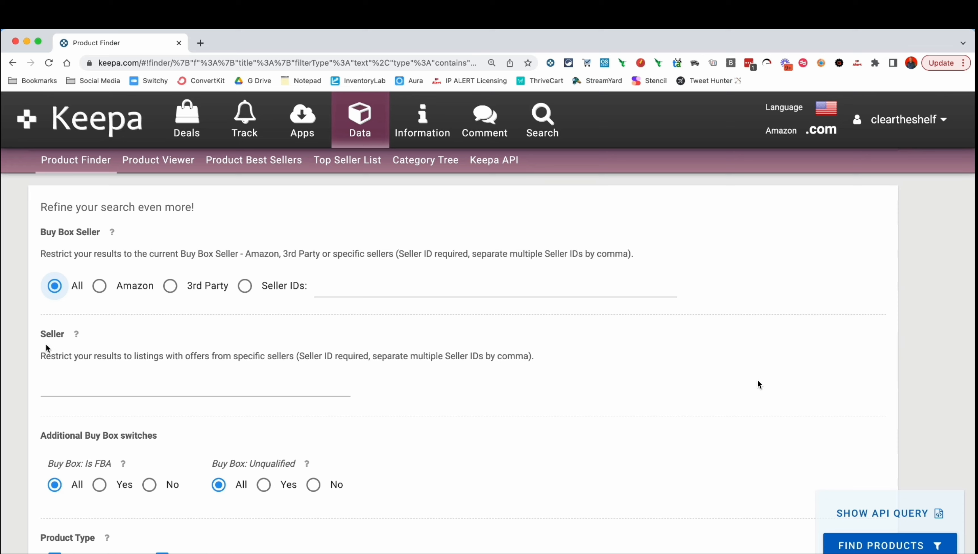
# - Search Google for "pharmapacks amazon" in a new browser tab to find that seller's Amazon store
pyautogui.moveTo(41, 334); pyautogui.dragTo(64, 335)
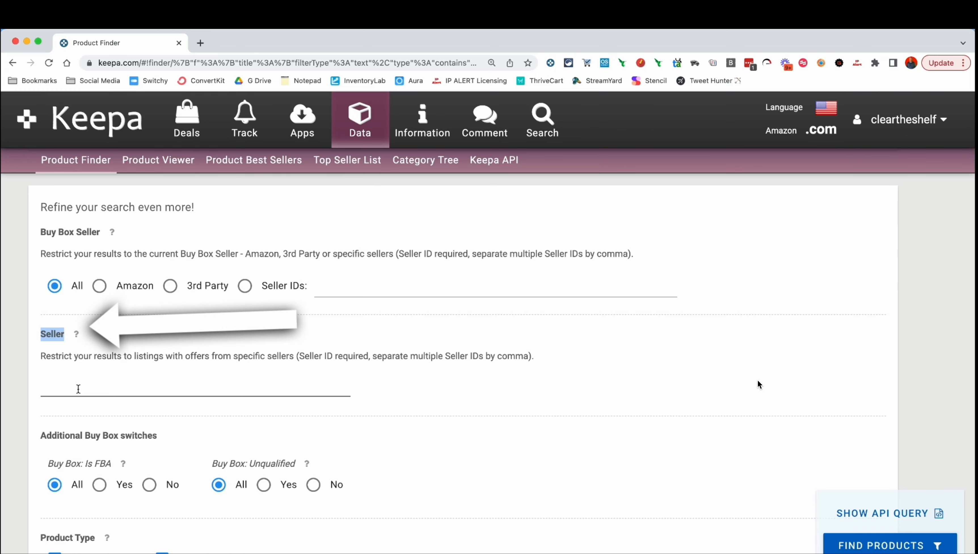
pyautogui.click(200, 46)
pyautogui.write('pha')
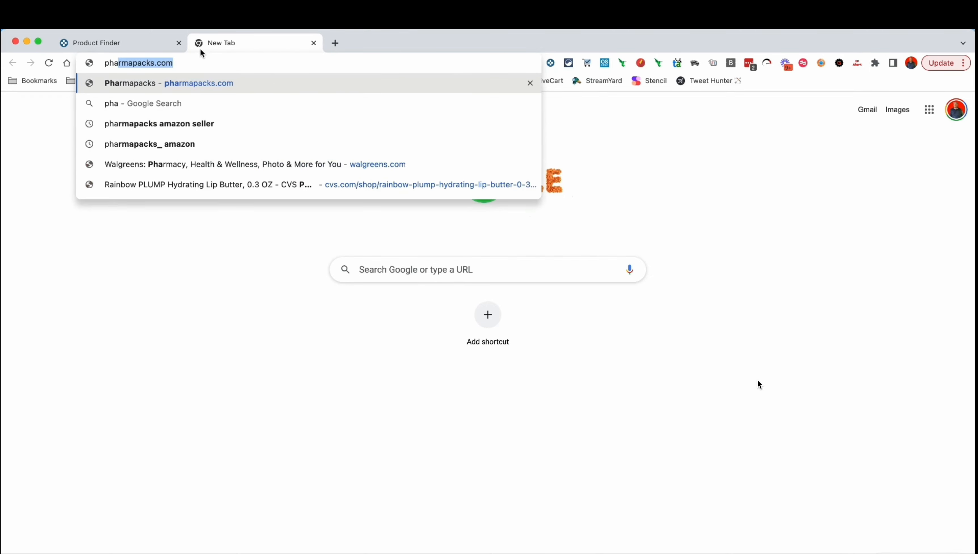
pyautogui.write('rmapax')
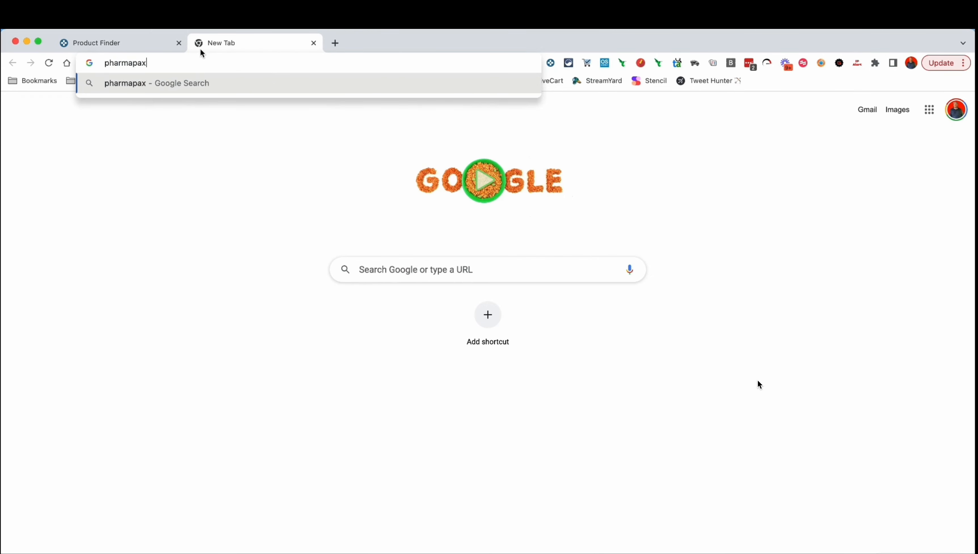
pyautogui.press('BackSpace')
pyautogui.write('cks amazon')
pyautogui.press('Return')
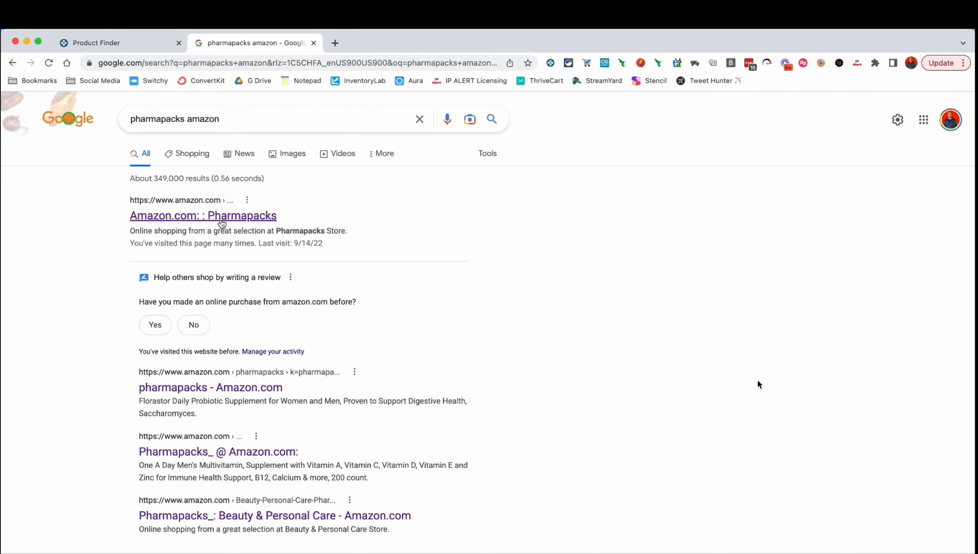
# - Open the Pharmapacks_ storefront on Amazon from the search results and copy its seller ID from the page address
pyautogui.click(222, 225)
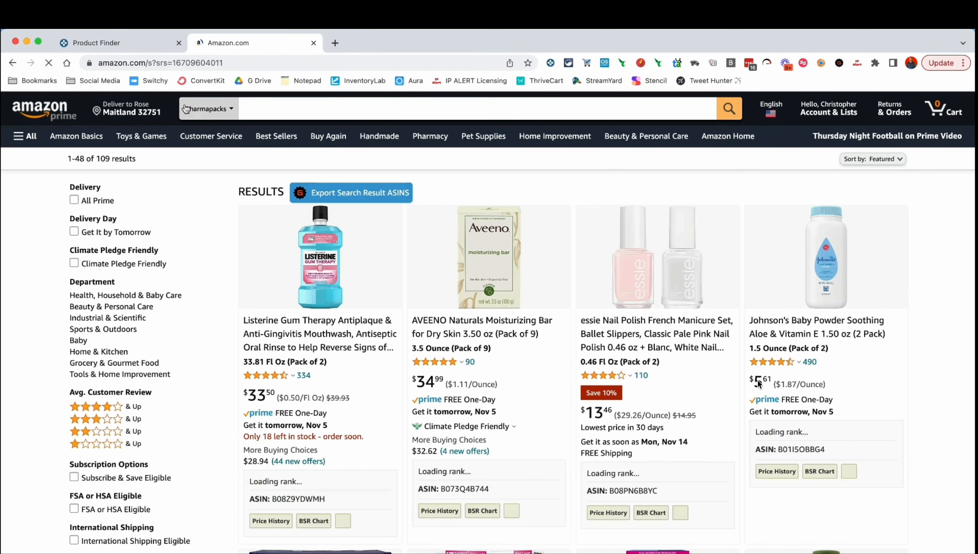
pyautogui.click(13, 63)
pyautogui.scroll(-2, 281, 306)
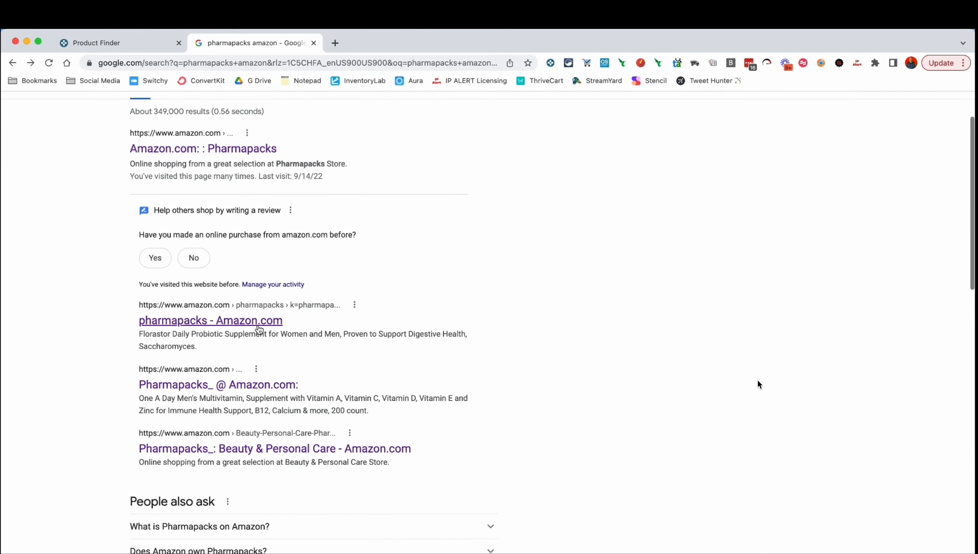
pyautogui.click(247, 385)
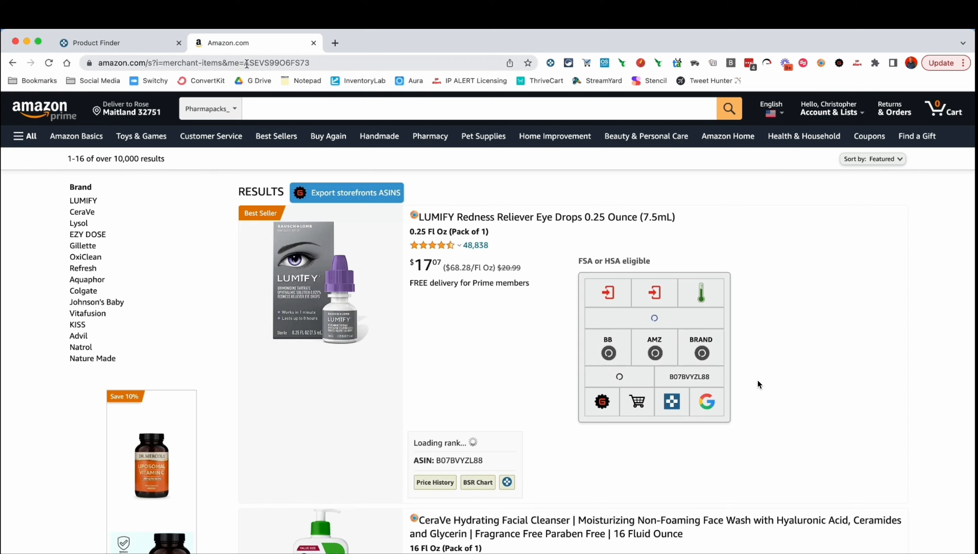
pyautogui.moveTo(245, 63); pyautogui.dragTo(314, 66)
pyautogui.press('super+c')
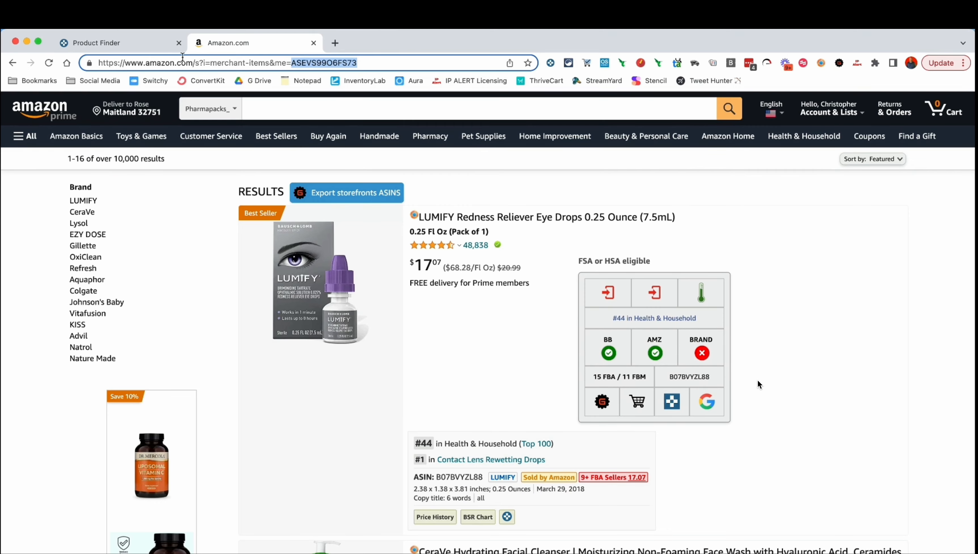
# - Restrict the Seller filter in Keepa's Product Finder to the copied seller ID, and clear that section again
pyautogui.click(157, 44)
pyautogui.click(120, 387)
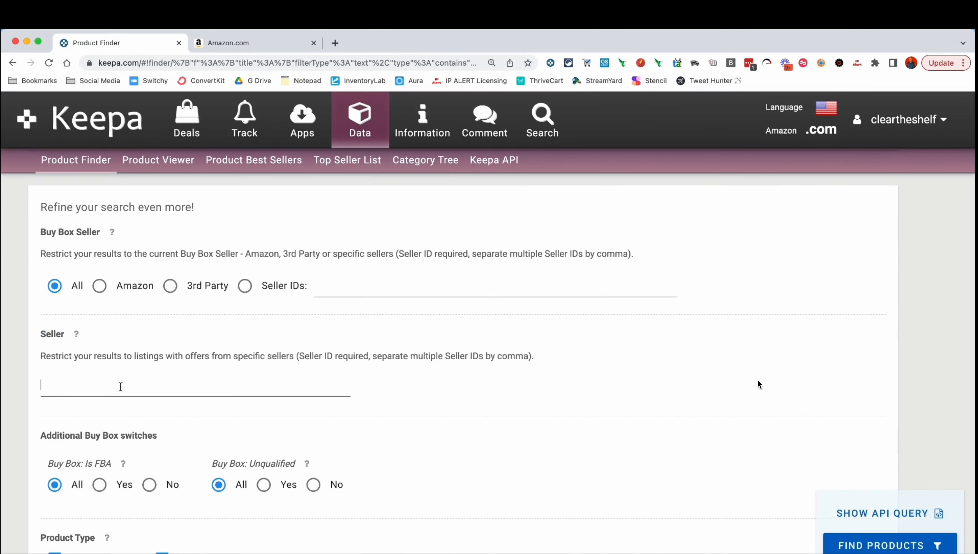
pyautogui.press('super+v')
pyautogui.click(582, 394)
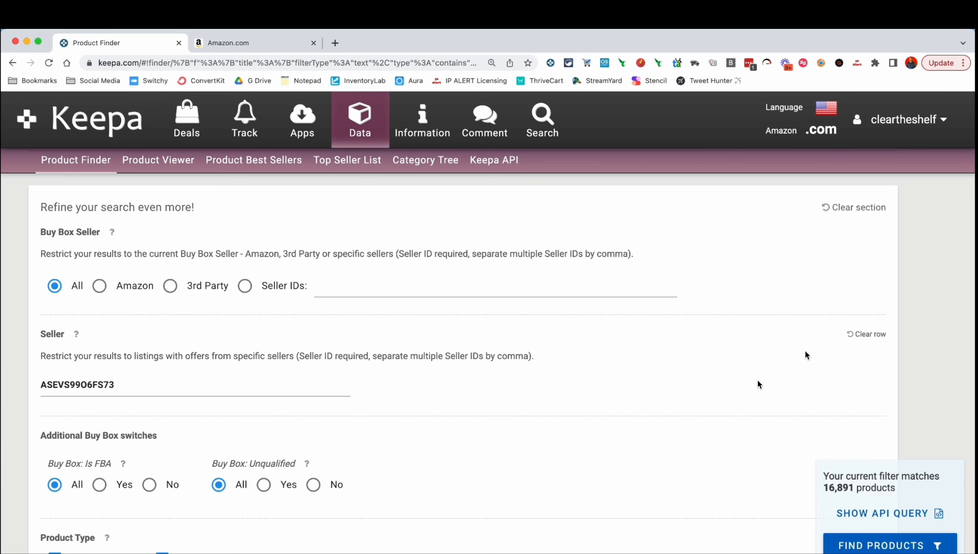
pyautogui.click(843, 212)
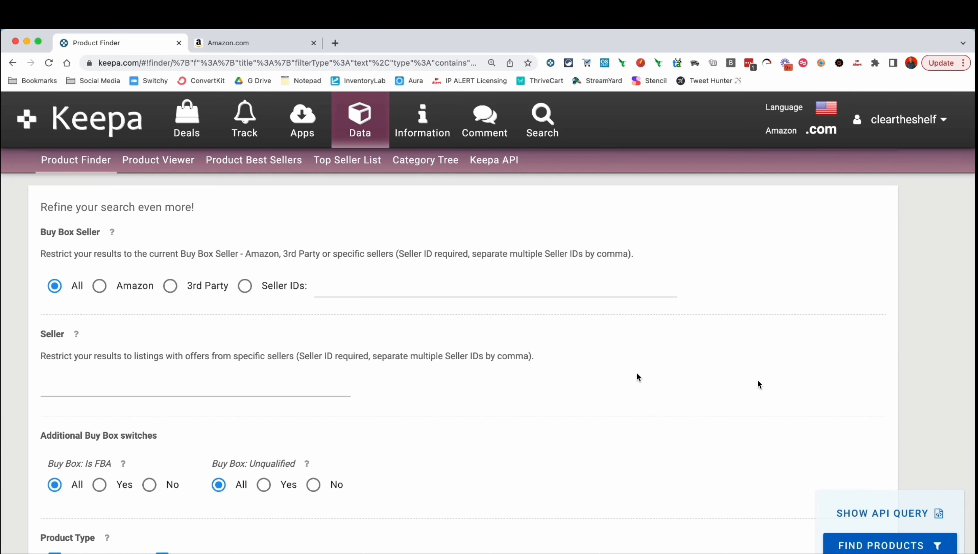
# - Try the Yes and No options of the Buy Box: Is FBA switch, and set it back to All
pyautogui.scroll(-3, 637, 373)
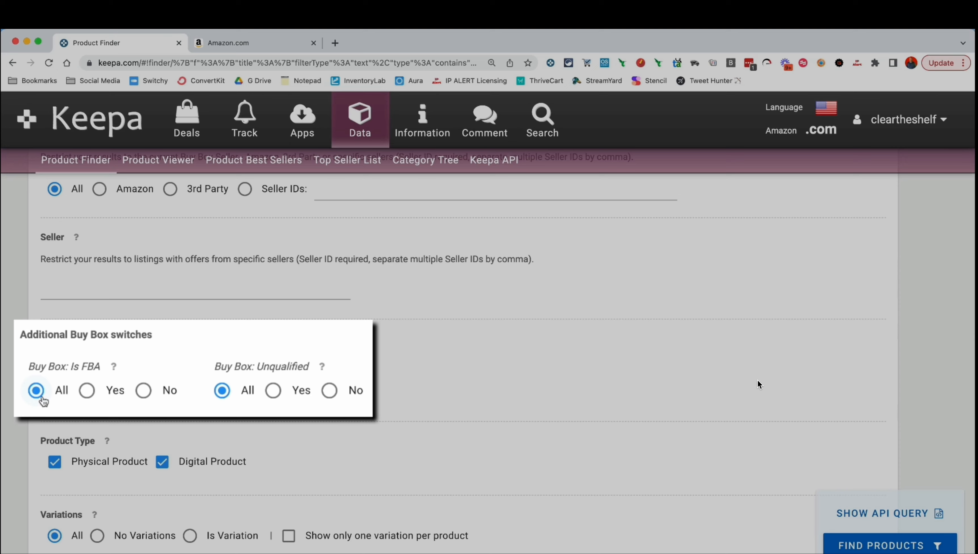
pyautogui.click(86, 390)
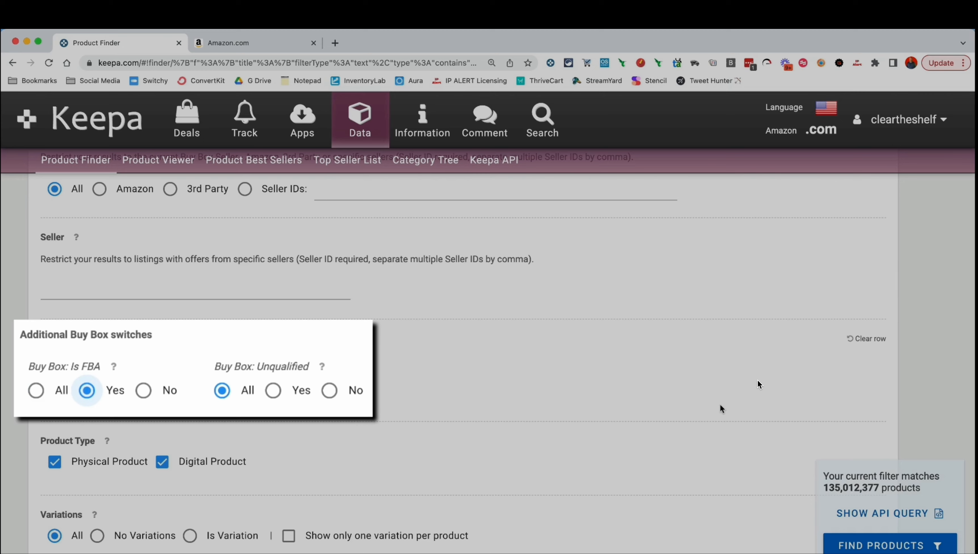
pyautogui.click(143, 391)
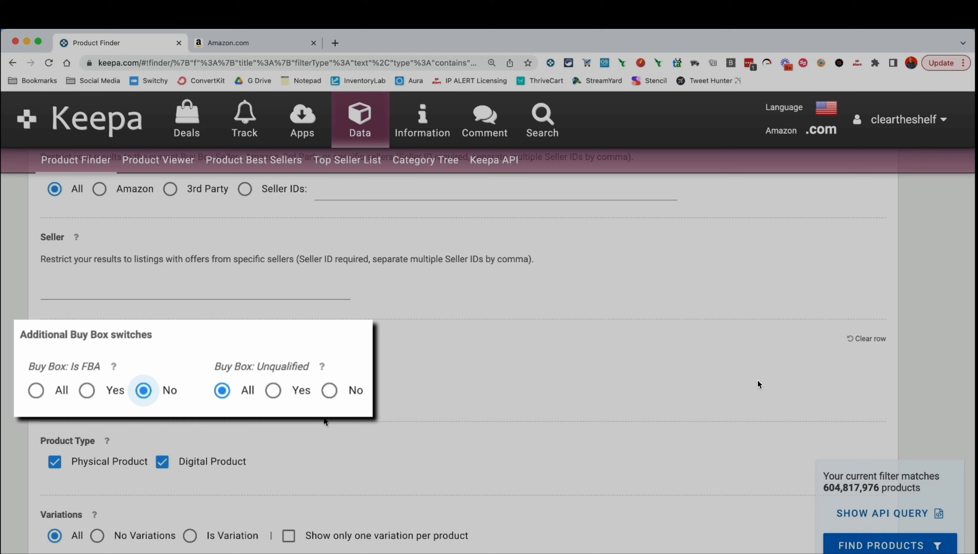
pyautogui.click(36, 389)
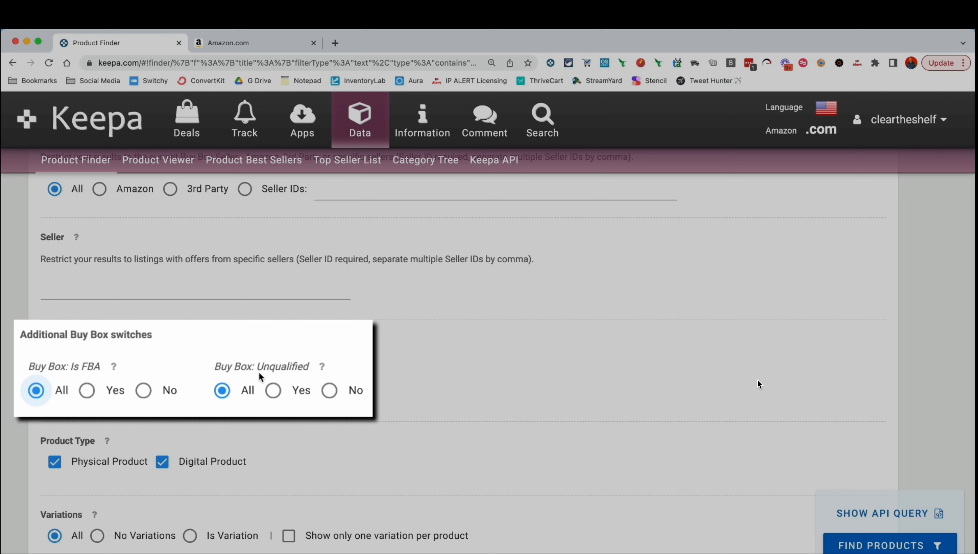
# - Try the Yes and No options of the Buy Box: Unqualified switch, and clear the Additional Buy Box switches row
pyautogui.click(222, 390)
pyautogui.click(274, 391)
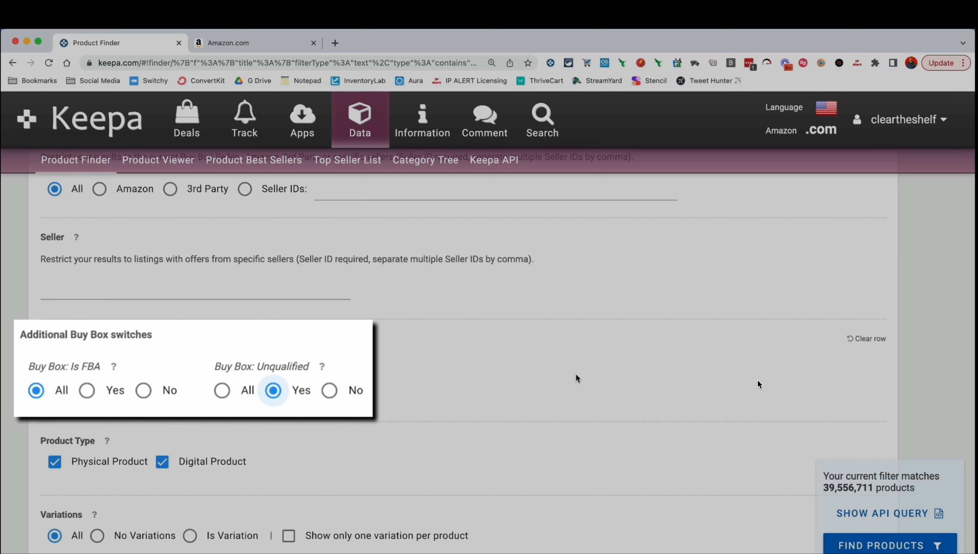
pyautogui.click(331, 393)
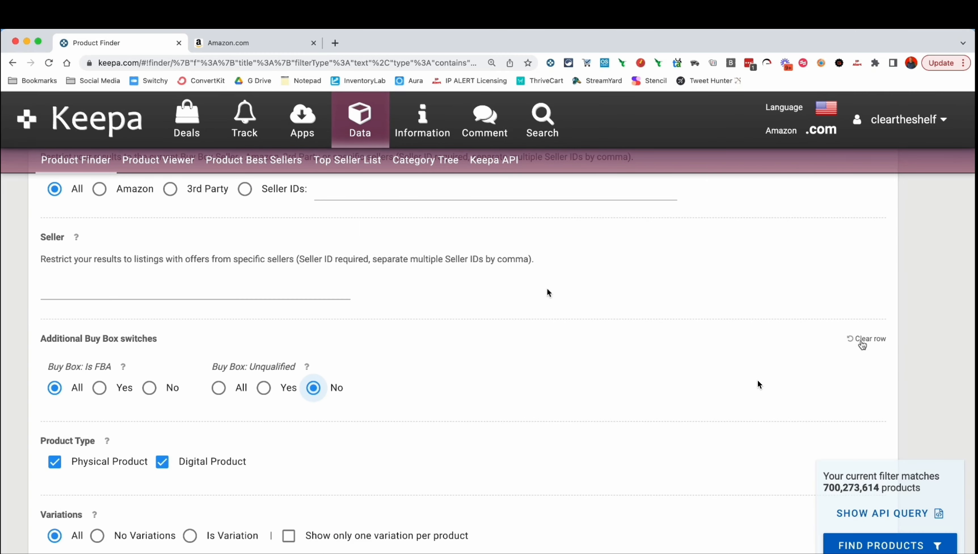
pyautogui.click(863, 341)
# - Exclude Digital Product from the Product Type filter, keeping only Physical Product selected
pyautogui.scroll(-4, 562, 396)
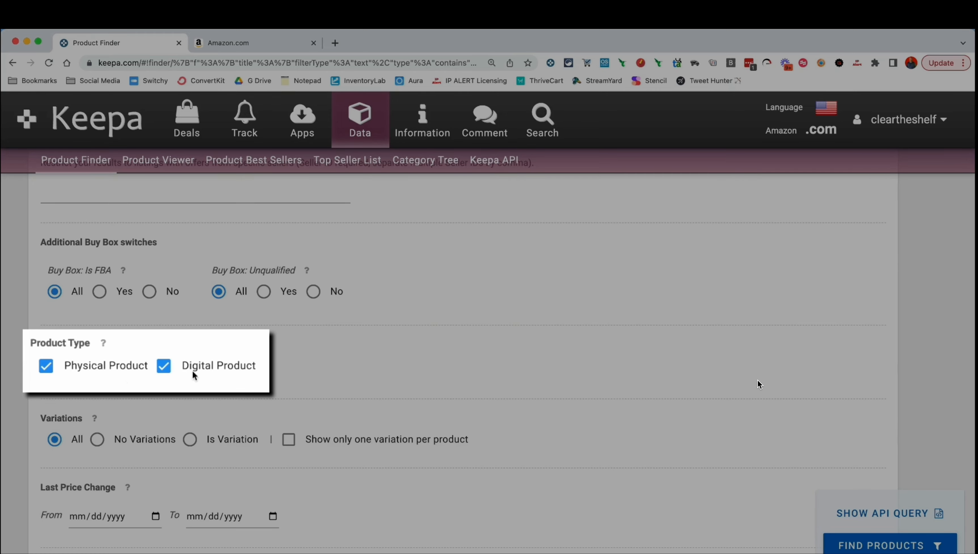
pyautogui.click(168, 372)
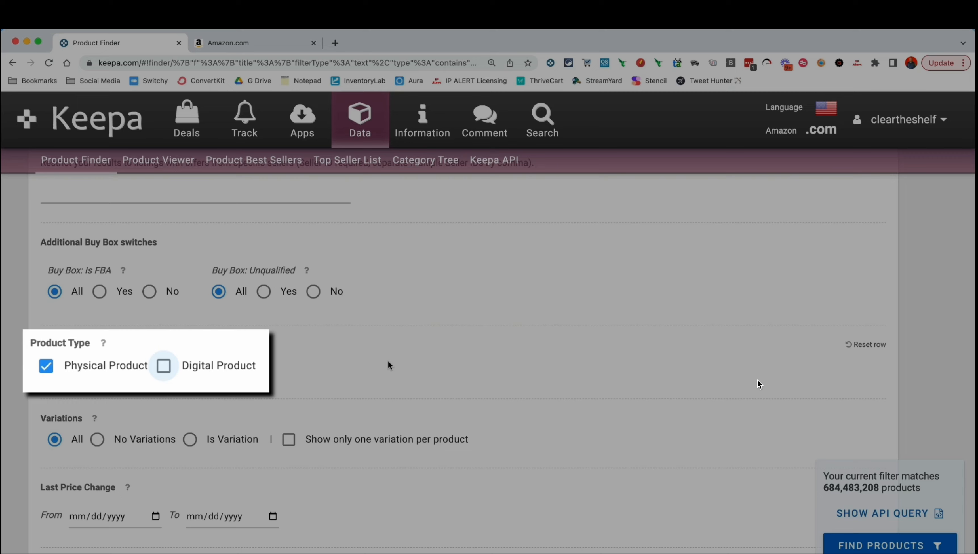
pyautogui.scroll(1, 100, 381)
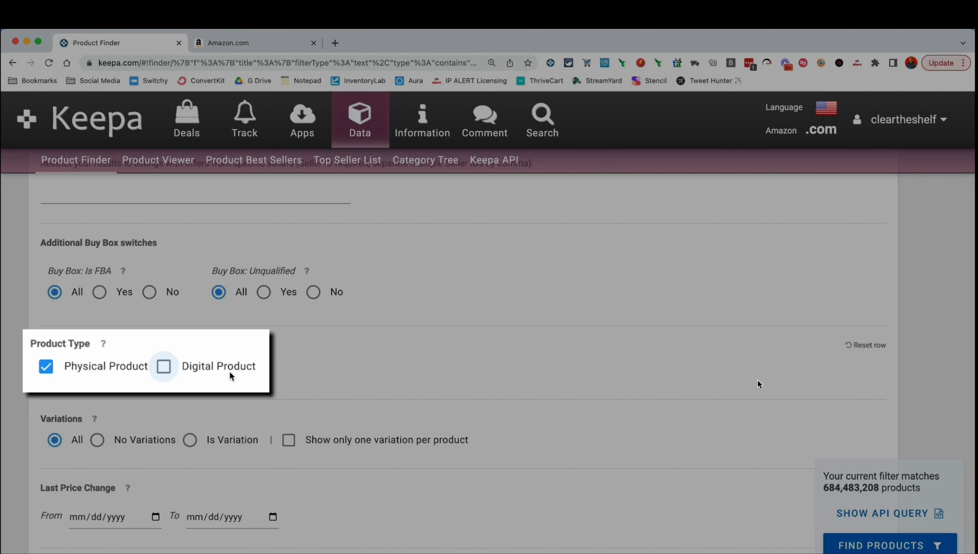
# - Try No Variations, Is Variation and "Show only one variation per product" in the Variations filter, and return it to All without the one-variation limit
pyautogui.scroll(-3, 403, 363)
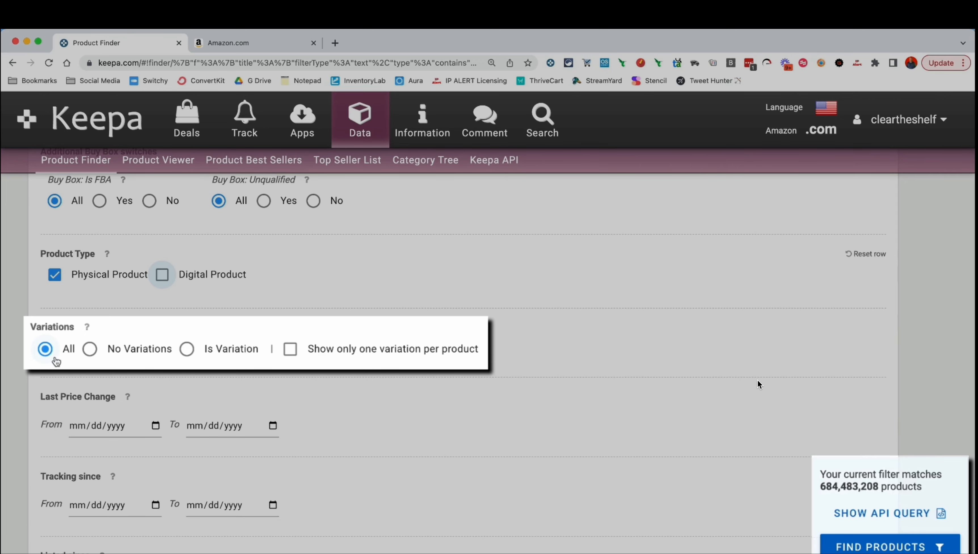
pyautogui.click(90, 349)
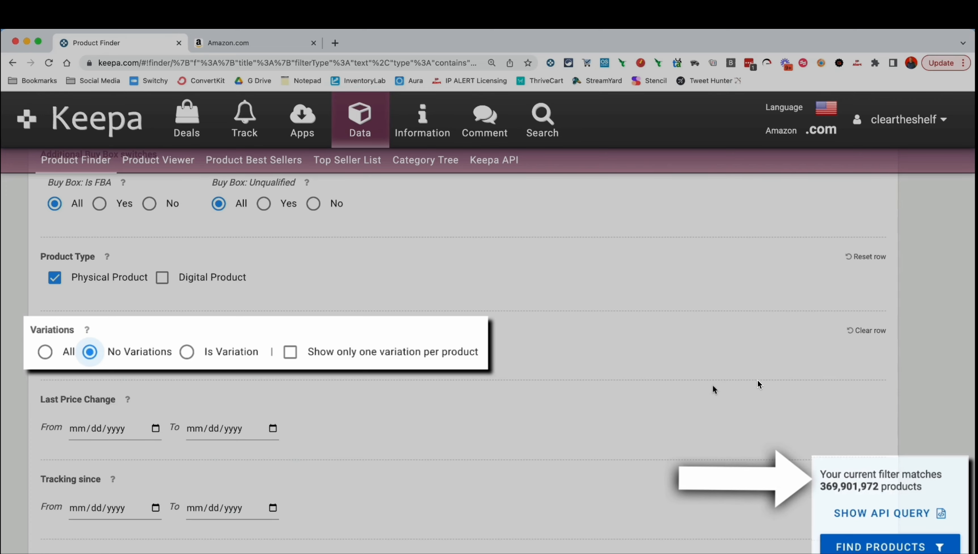
pyautogui.click(188, 353)
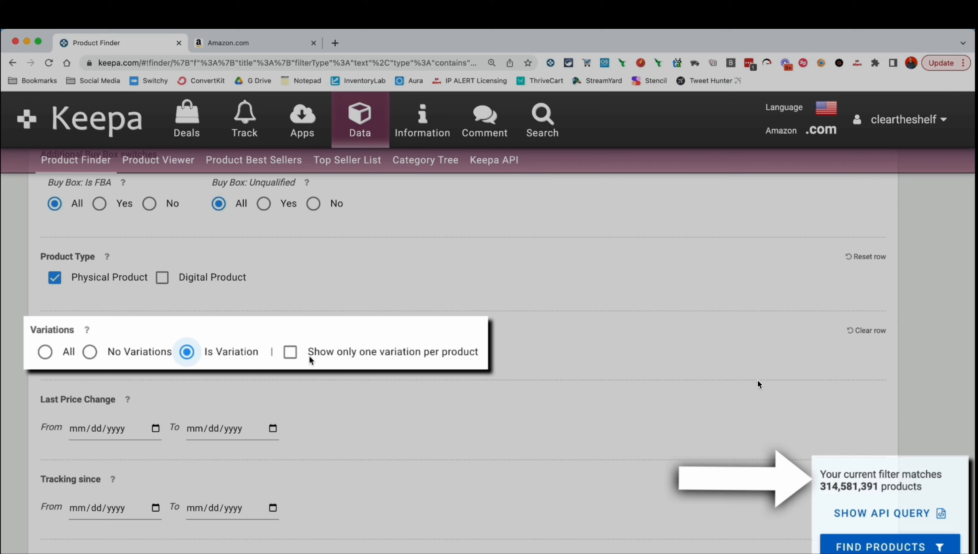
pyautogui.click(291, 352)
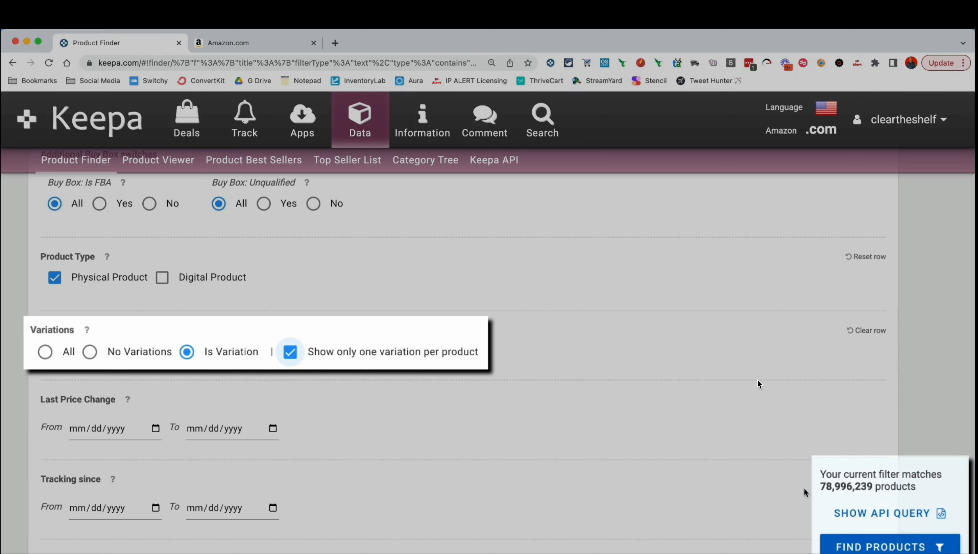
pyautogui.click(292, 353)
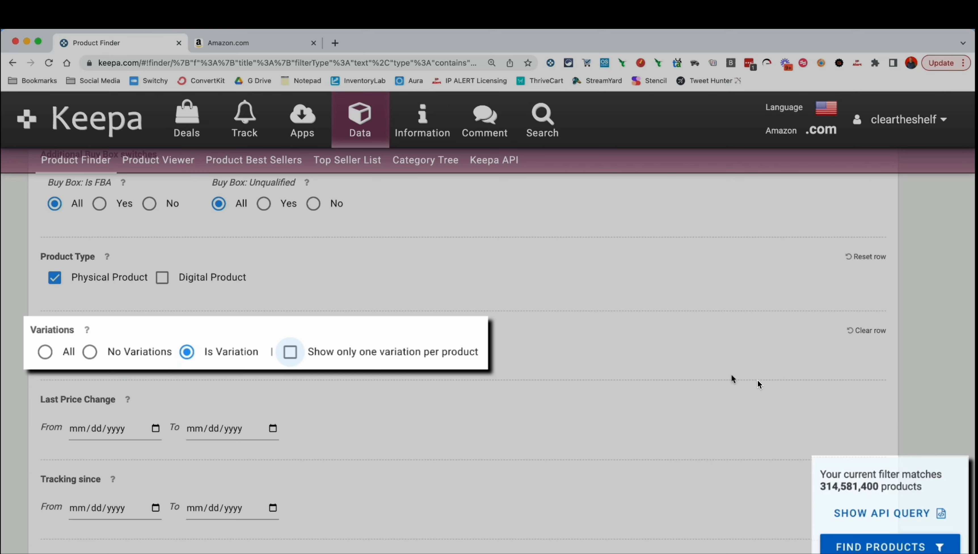
pyautogui.click(290, 352)
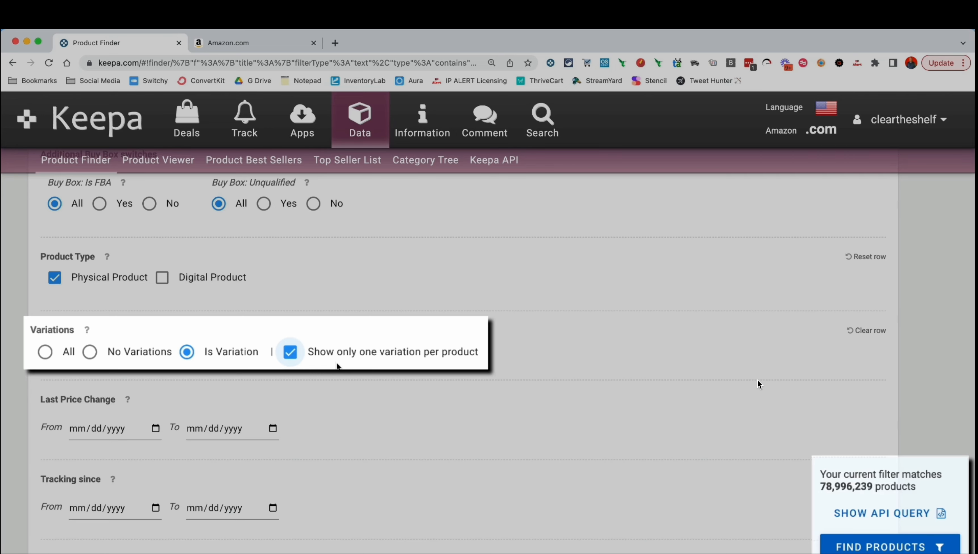
pyautogui.click(290, 363)
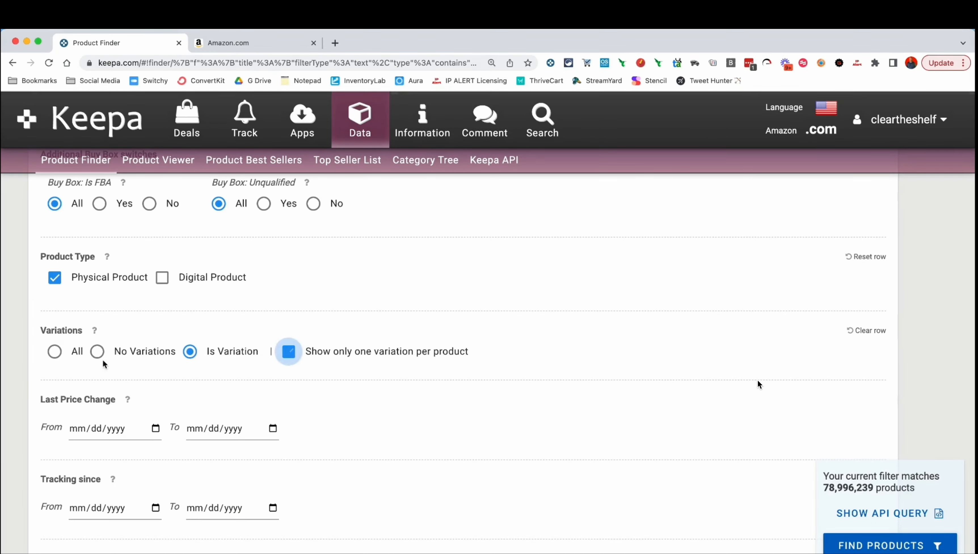
pyautogui.click(55, 352)
# - Examine the Last Price Change, Tracking since, Listed since, Publication Date and Release Date filters
pyautogui.scroll(-3, 56, 351)
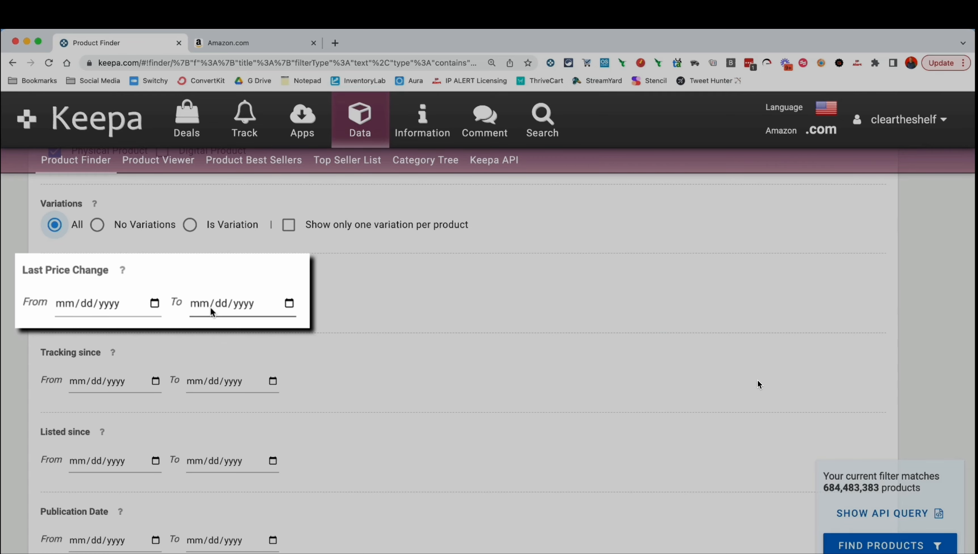
pyautogui.scroll(-2, 233, 335)
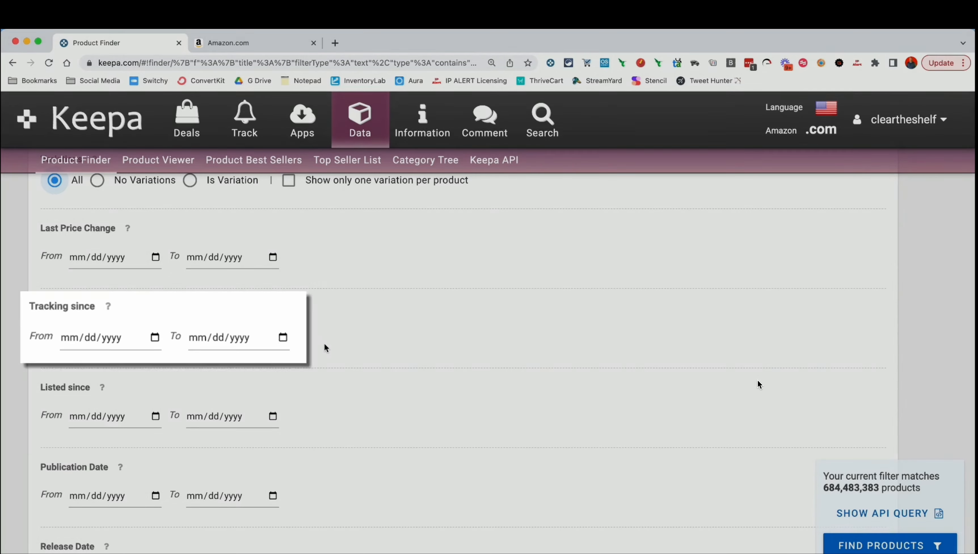
pyautogui.scroll(-1, 324, 342)
pyautogui.scroll(-1, 325, 347)
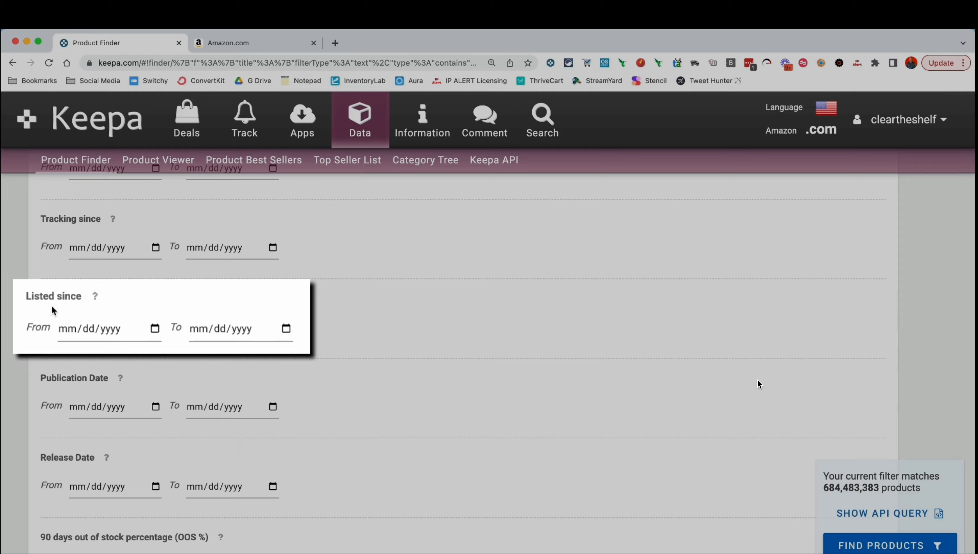
pyautogui.scroll(-3, 366, 314)
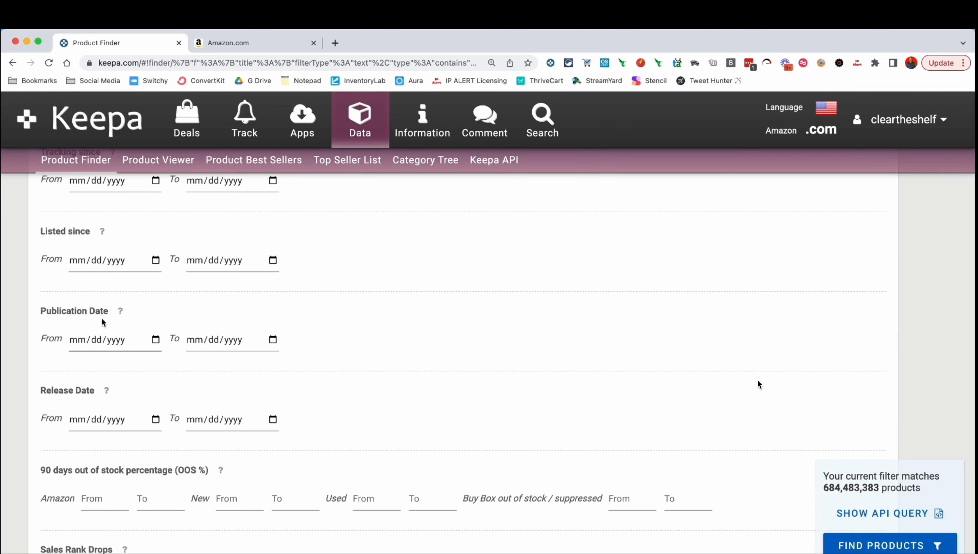
pyautogui.scroll(-3, 102, 320)
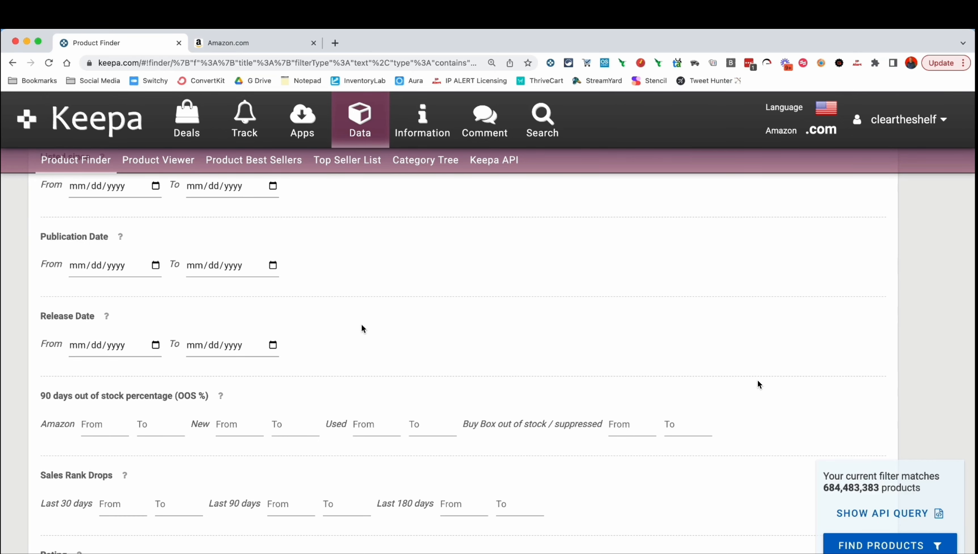
# - Set Amazon's 90 days out of stock percentage to a range from 70 to 100
pyautogui.scroll(-3, 361, 329)
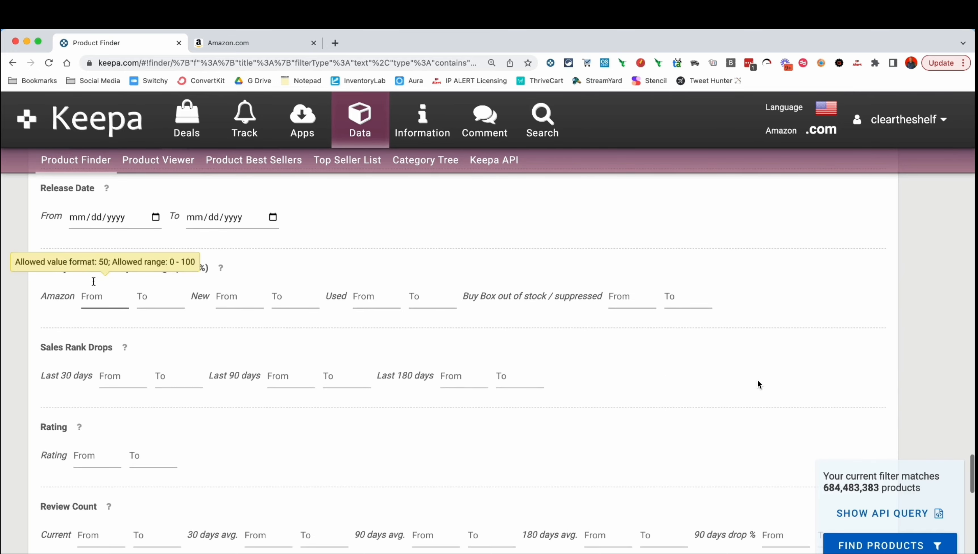
pyautogui.moveTo(40, 269); pyautogui.dragTo(206, 270)
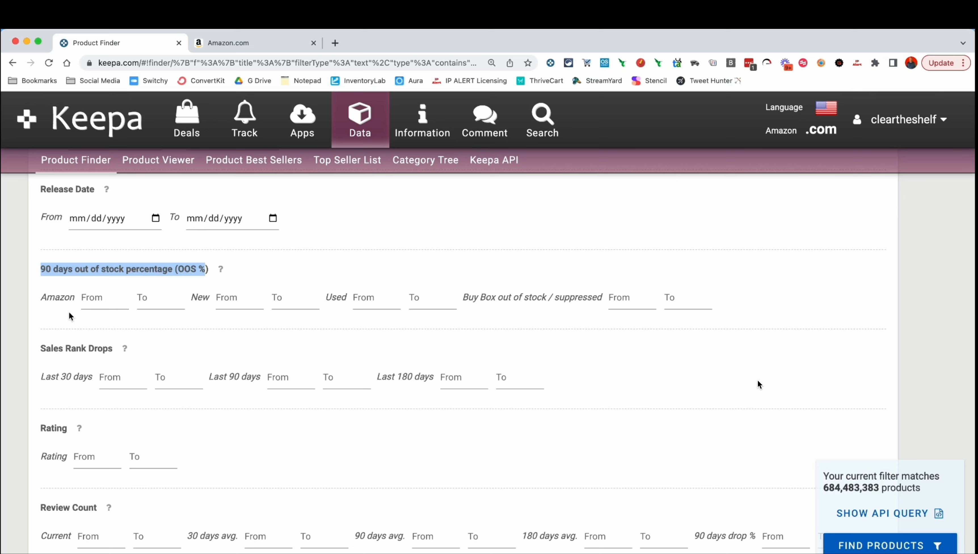
pyautogui.click(109, 304)
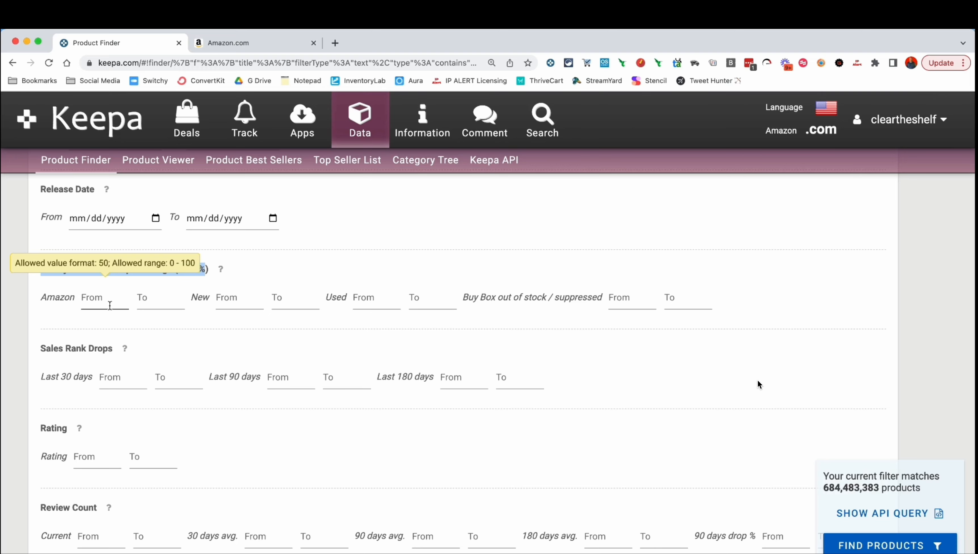
pyautogui.click(141, 403)
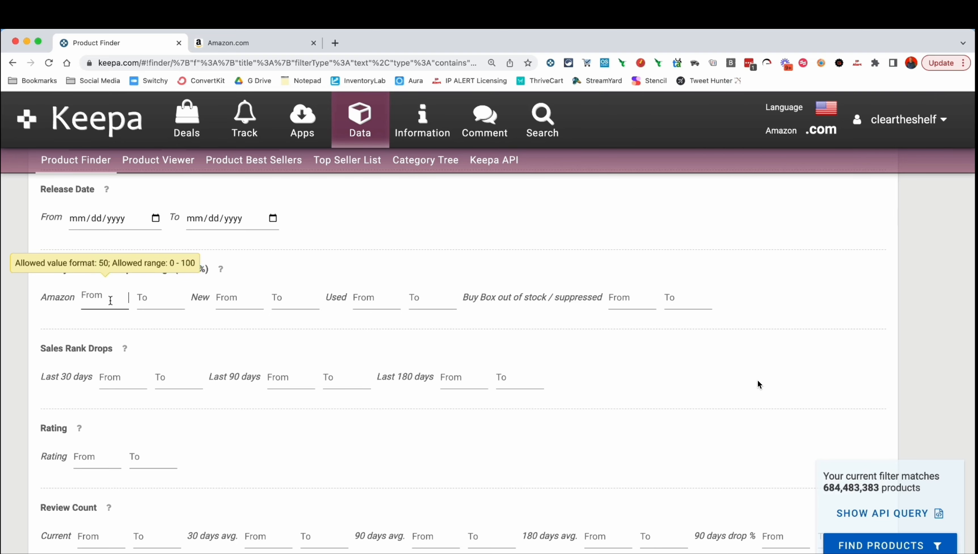
pyautogui.write('70')
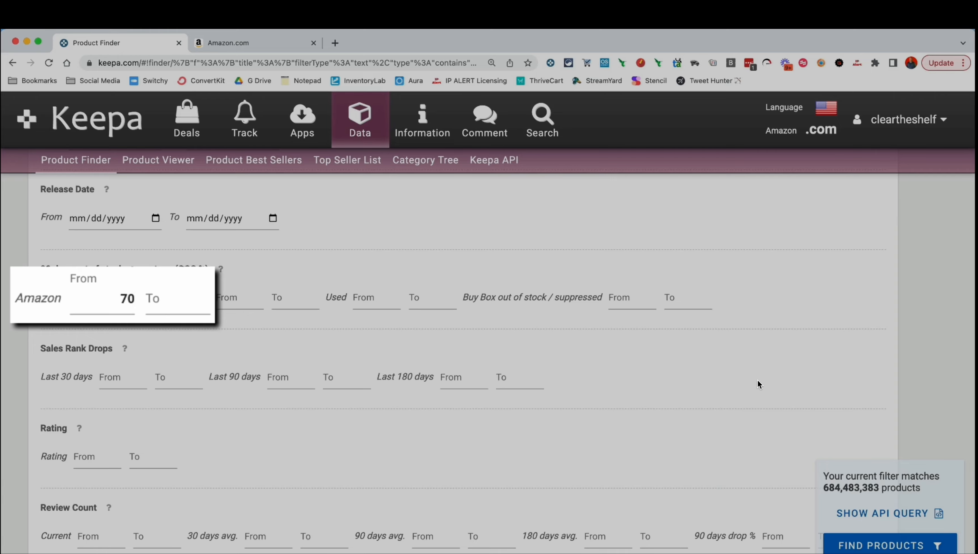
pyautogui.click(160, 308)
pyautogui.write('100')
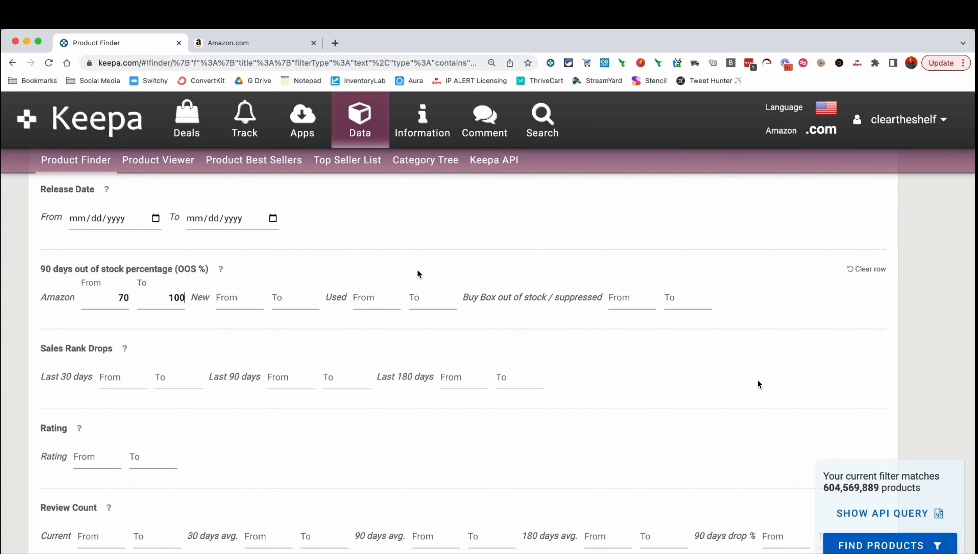
pyautogui.click(525, 256)
# - Set Amazon's 90 days out of stock percentage to a range from 45 to 75
pyautogui.moveTo(115, 298); pyautogui.dragTo(138, 301)
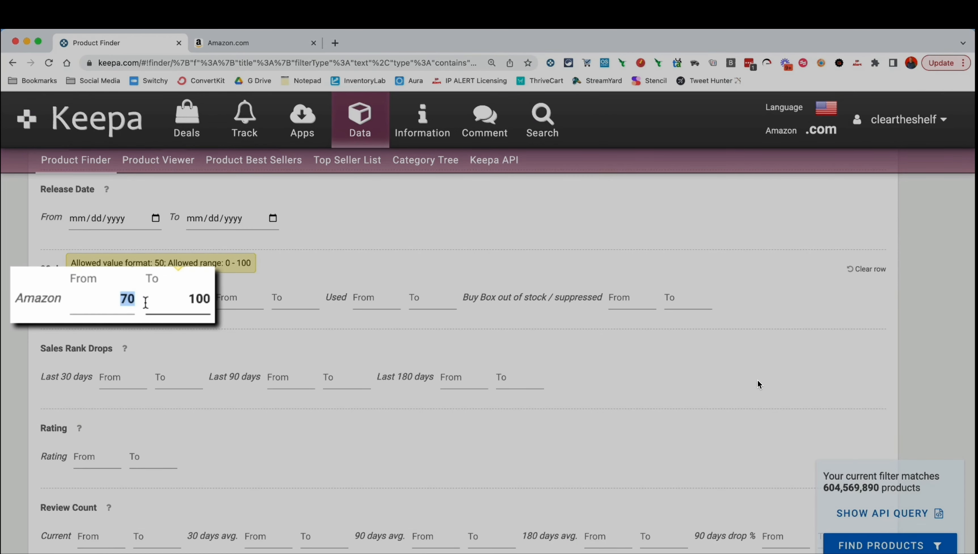
pyautogui.write('45')
pyautogui.click(171, 300)
pyautogui.doubleClick(171, 299)
pyautogui.write('7')
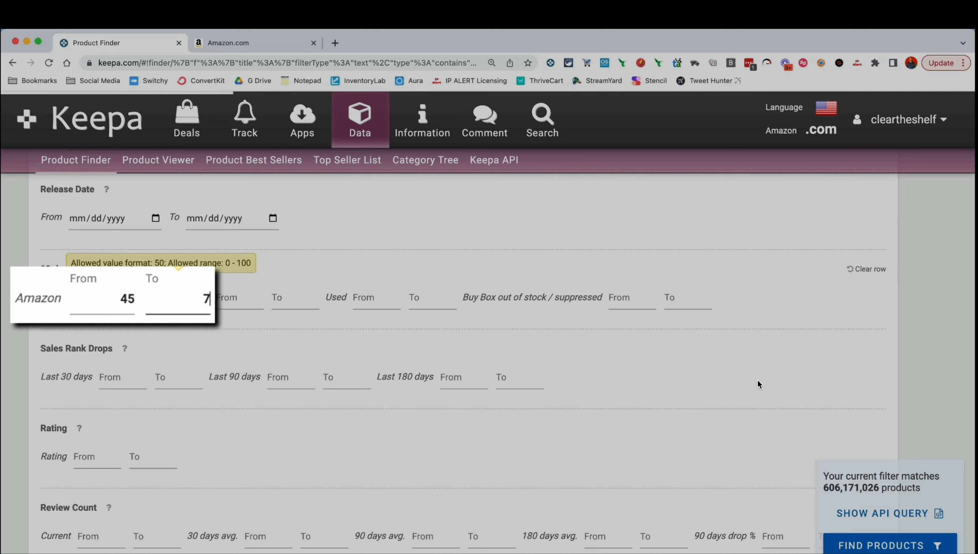
pyautogui.write('5')
pyautogui.click(454, 267)
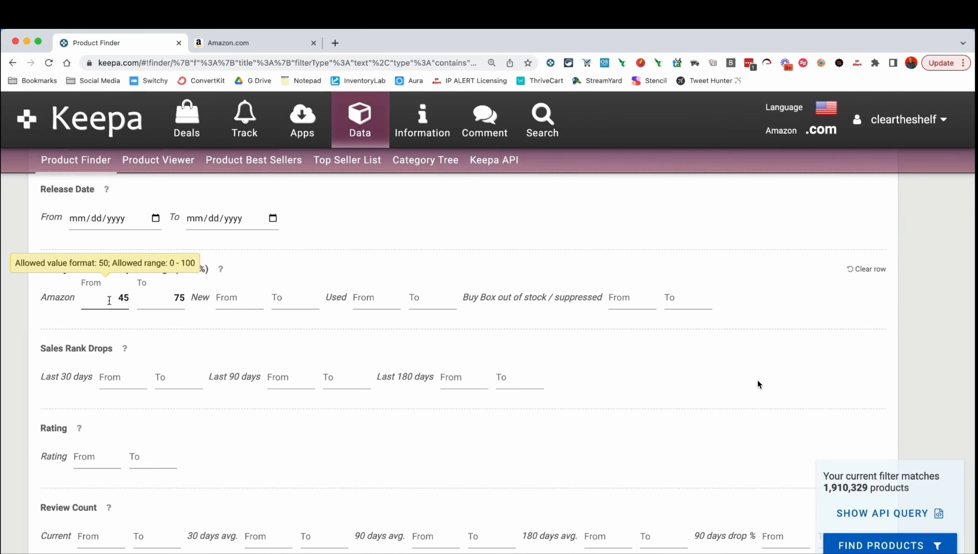
# - Clear both ends of Amazon's 90 days out of stock percentage range
pyautogui.doubleClick(117, 300)
pyautogui.press('BackSpace')
pyautogui.press('Tab')
pyautogui.press('BackSpace')
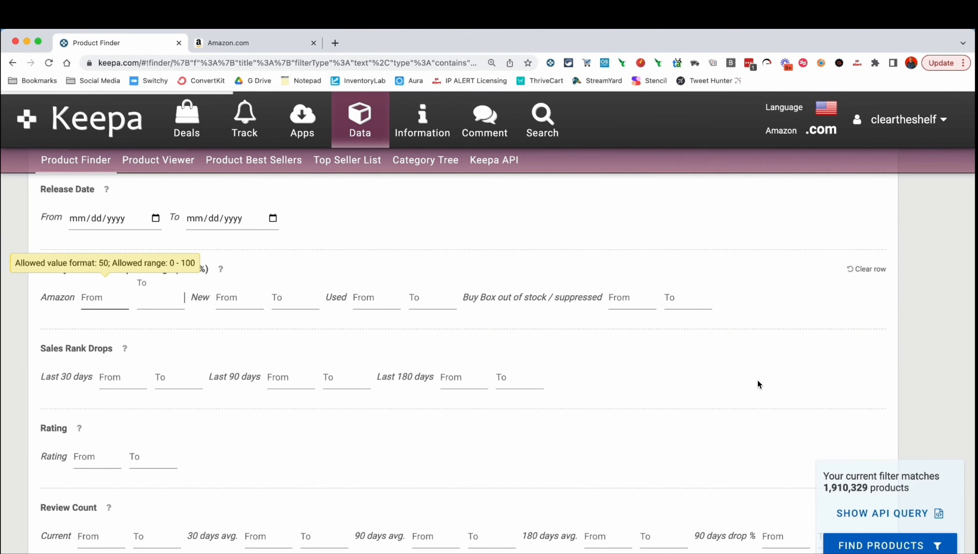
pyautogui.scroll(5, 186, 367)
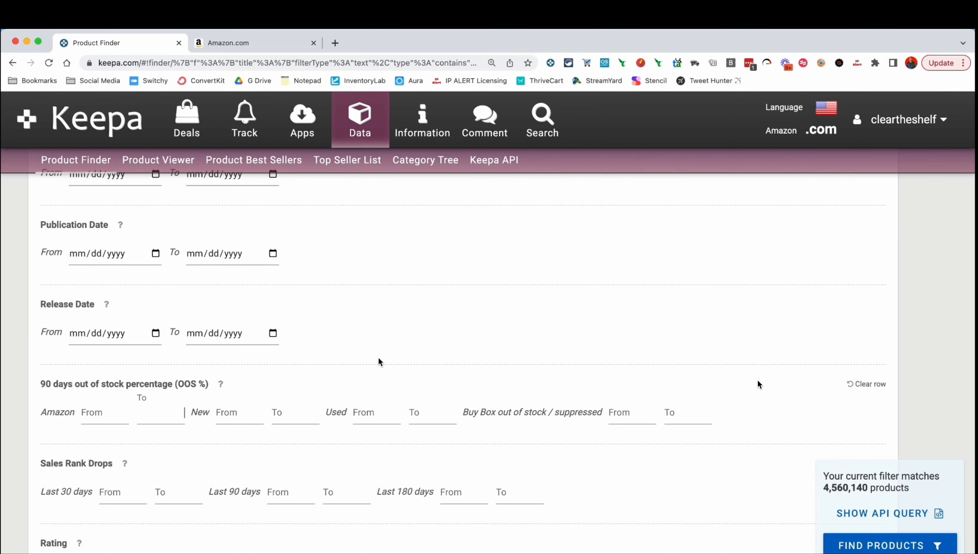
pyautogui.scroll(-2, 378, 359)
# - Set the New offers' 90 days out of stock percentage to a range from 40 to 60
pyautogui.moveTo(132, 334)
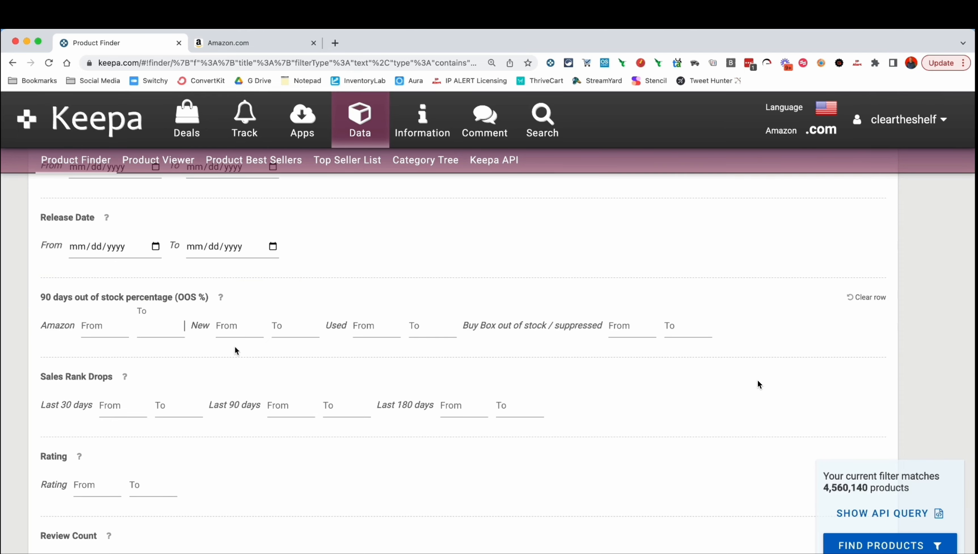
pyautogui.click(238, 332)
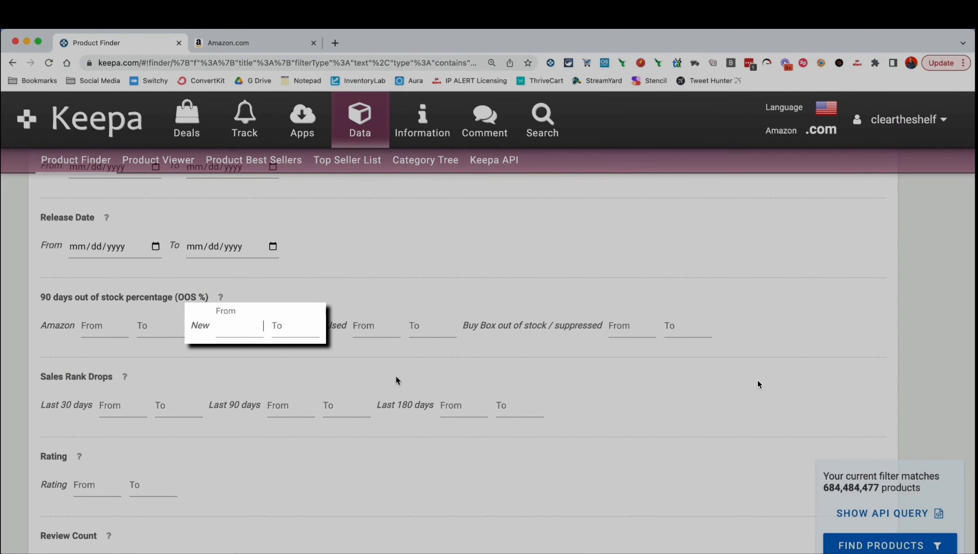
pyautogui.write('40')
pyautogui.press('Tab')
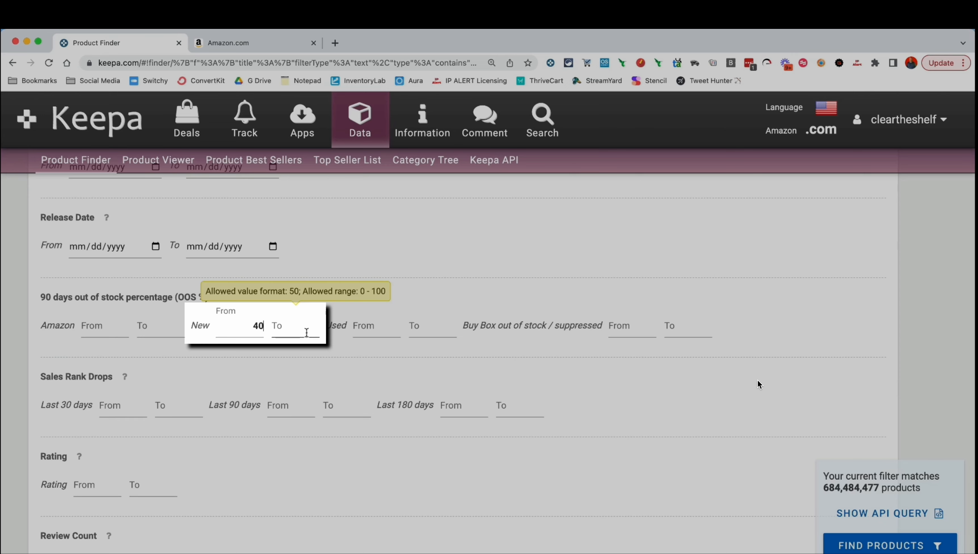
pyautogui.write('60')
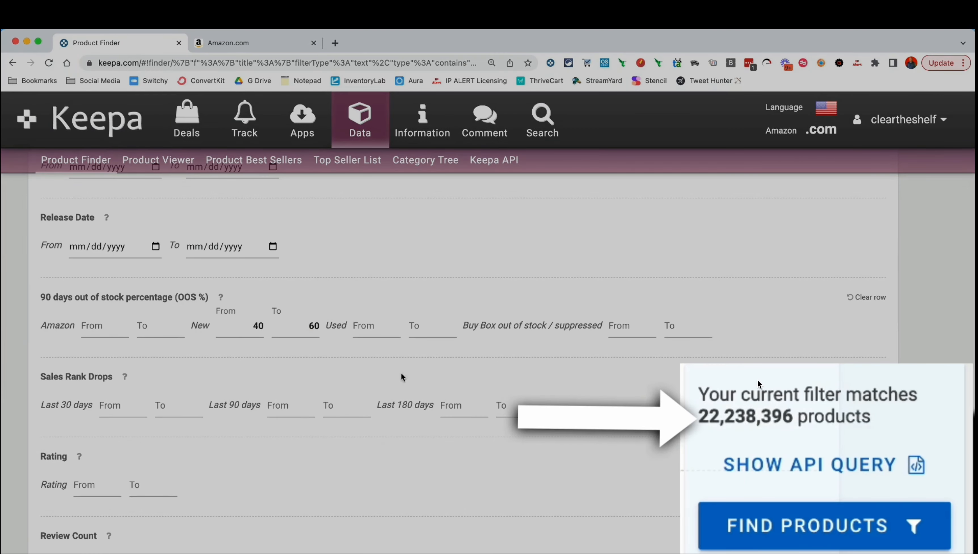
# - Remove the From and To values of the New offers' 90 days out of stock percentage
pyautogui.click(252, 333)
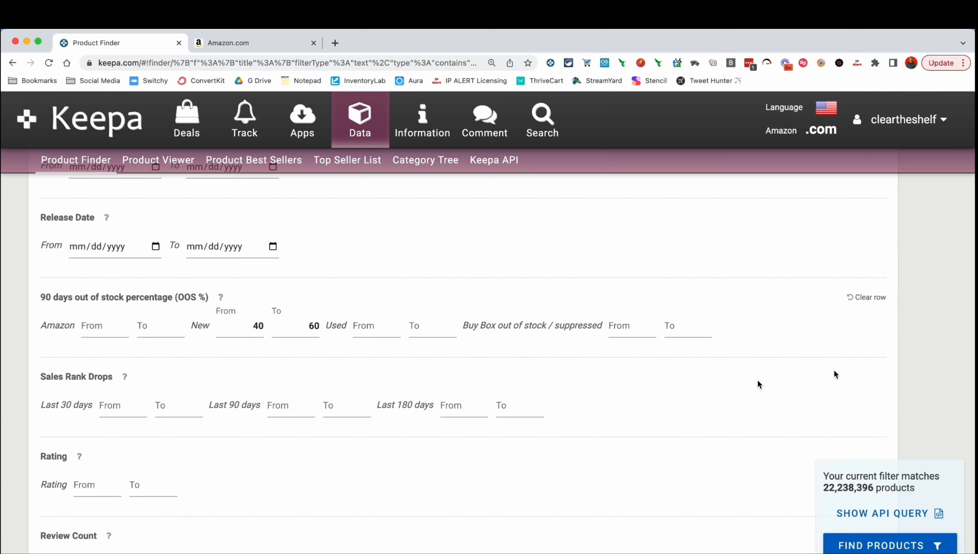
pyautogui.click(238, 326)
pyautogui.doubleClick(239, 326)
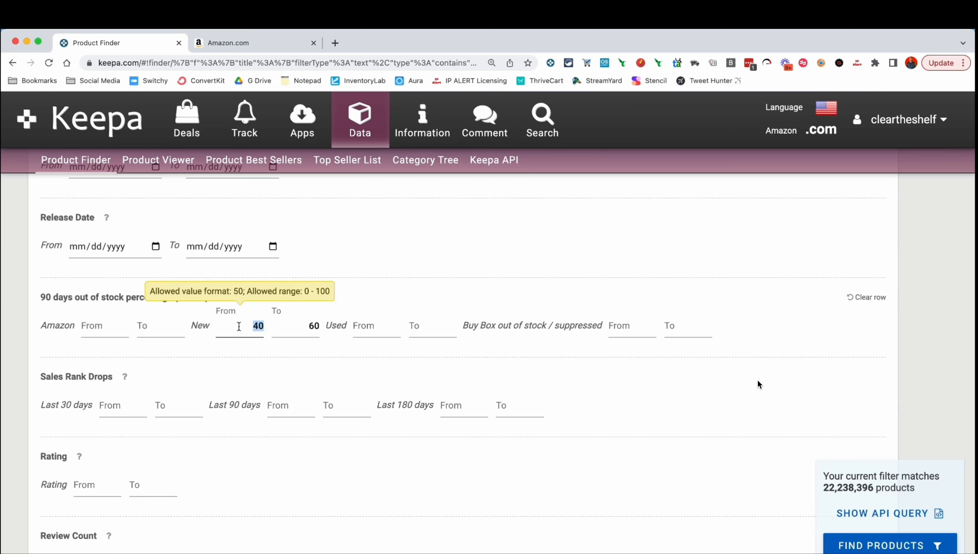
pyautogui.press('BackSpace')
pyautogui.press('Tab')
pyautogui.press('BackSpace')
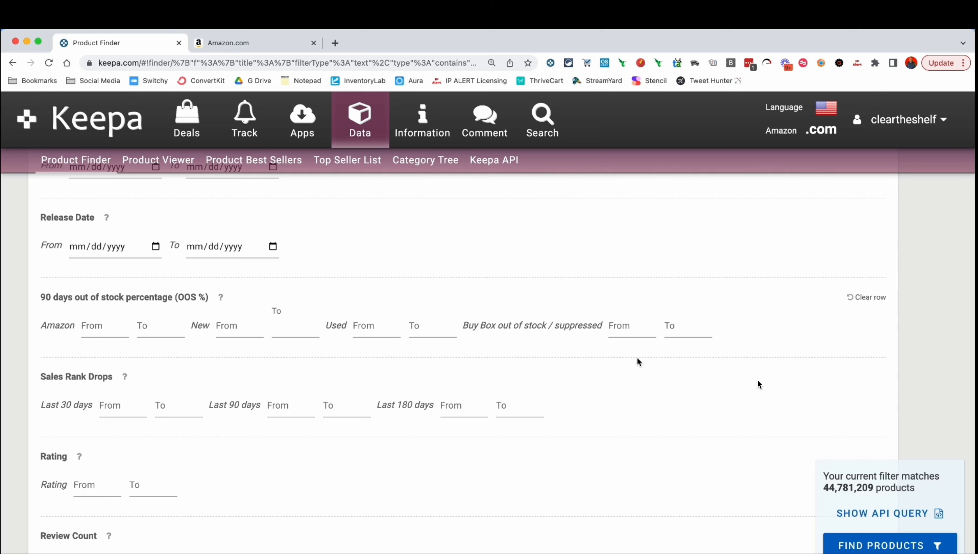
# - Try a Buy Box out of stock / suppressed range from 70 to 100, and clear the out of stock percentage row
pyautogui.click(631, 338)
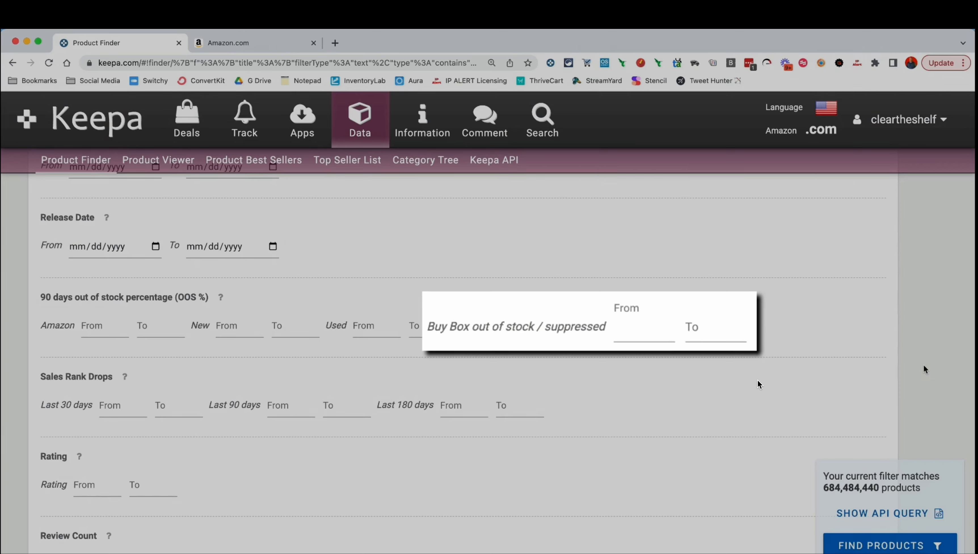
pyautogui.press('Tab')
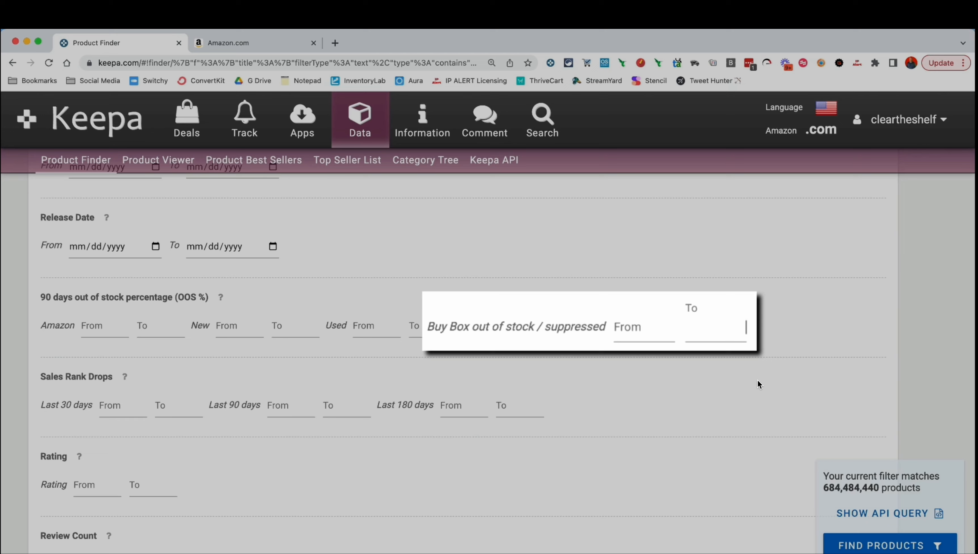
pyautogui.write('1')
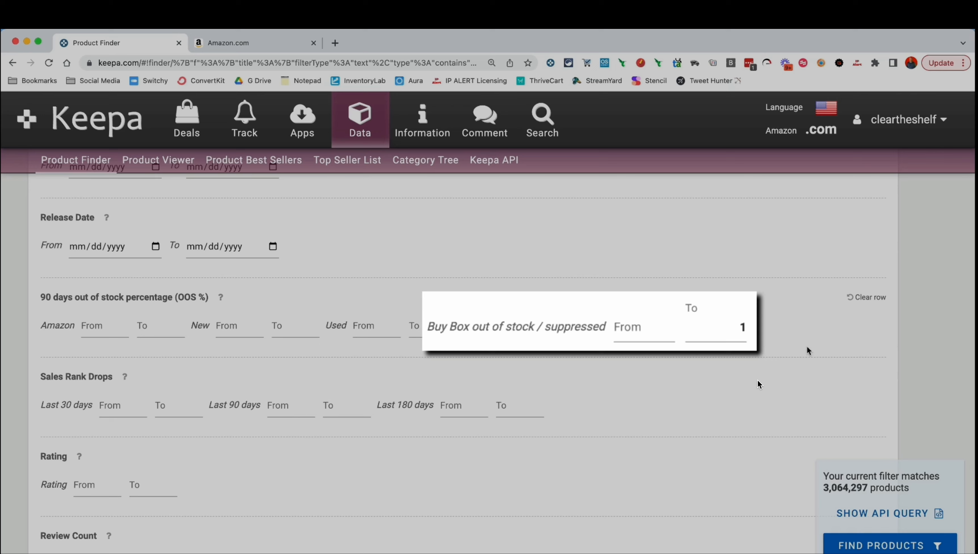
pyautogui.click(659, 334)
pyautogui.write('70')
pyautogui.press('Tab')
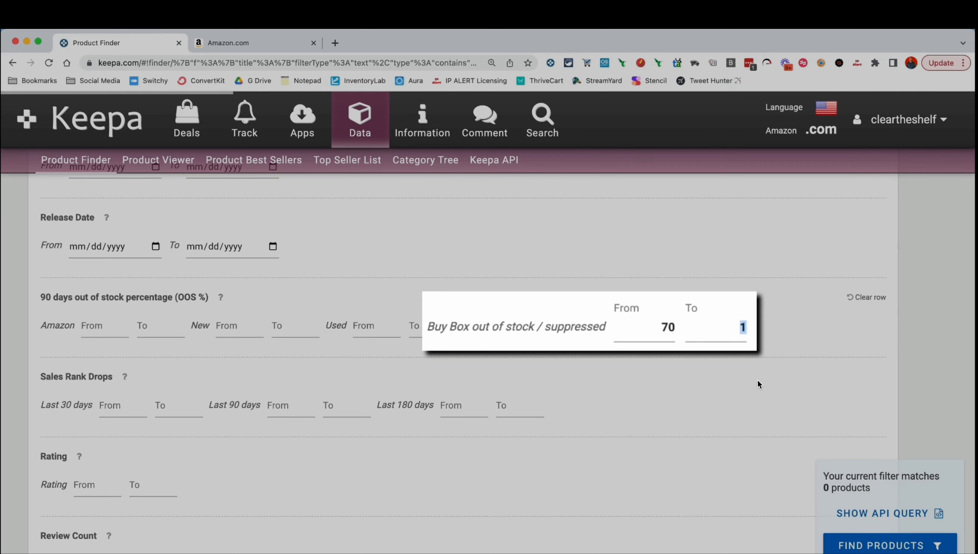
pyautogui.write('100')
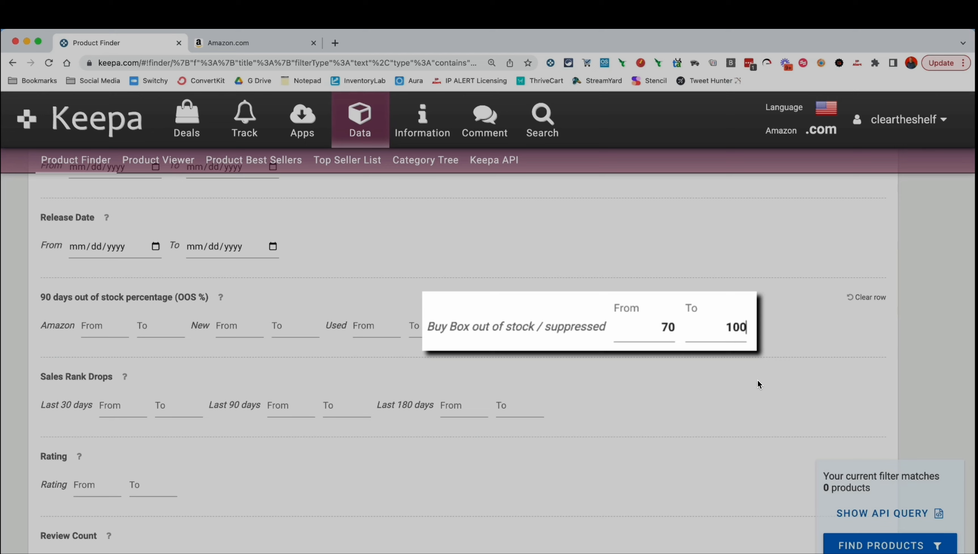
pyautogui.click(859, 350)
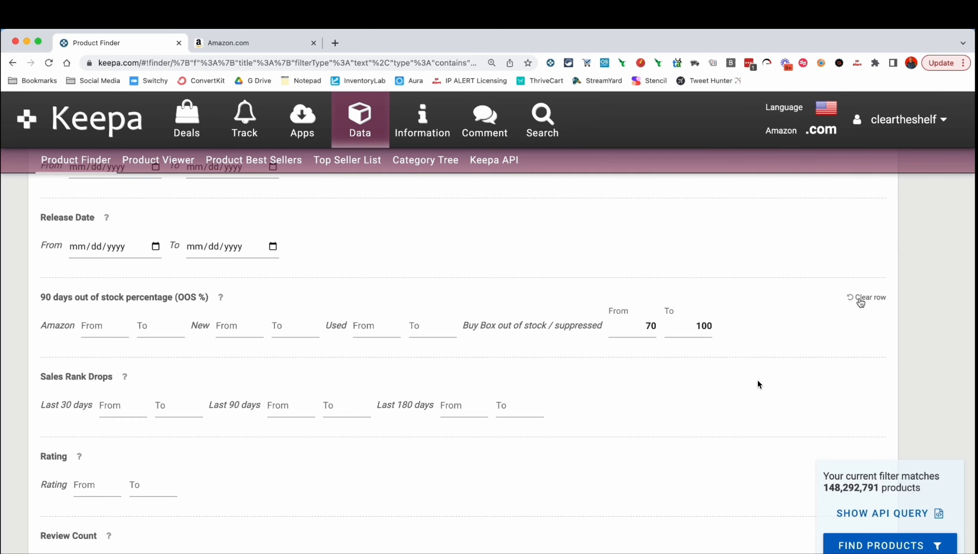
pyautogui.click(853, 308)
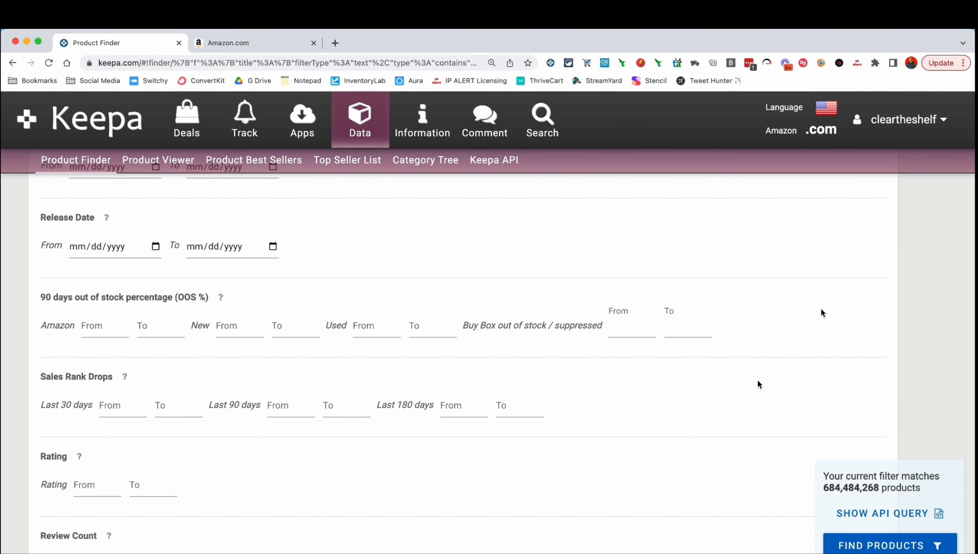
# - Examine the Sales Rank Drops filter for the last 30, 90 and 180 days
pyautogui.scroll(-5, 821, 310)
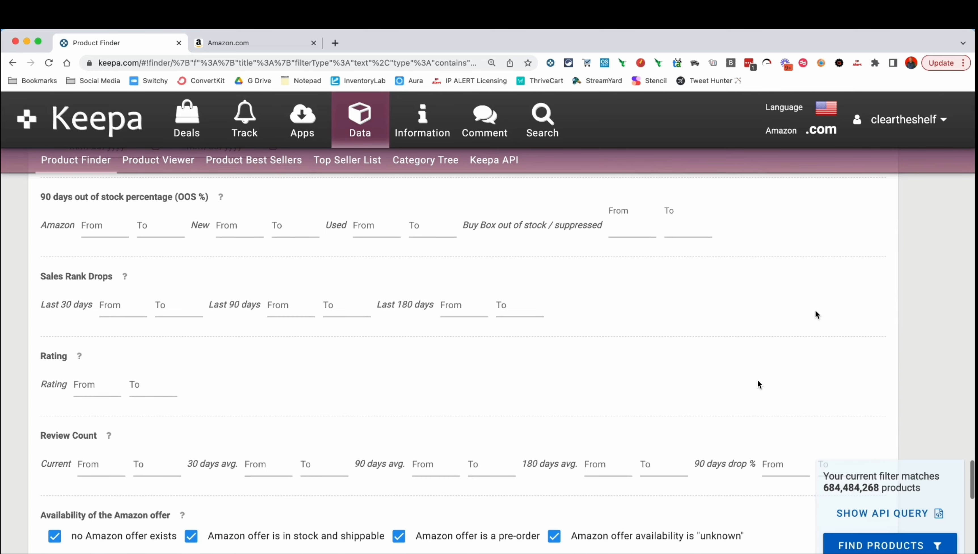
pyautogui.click(131, 297)
pyautogui.scroll(-2, 153, 320)
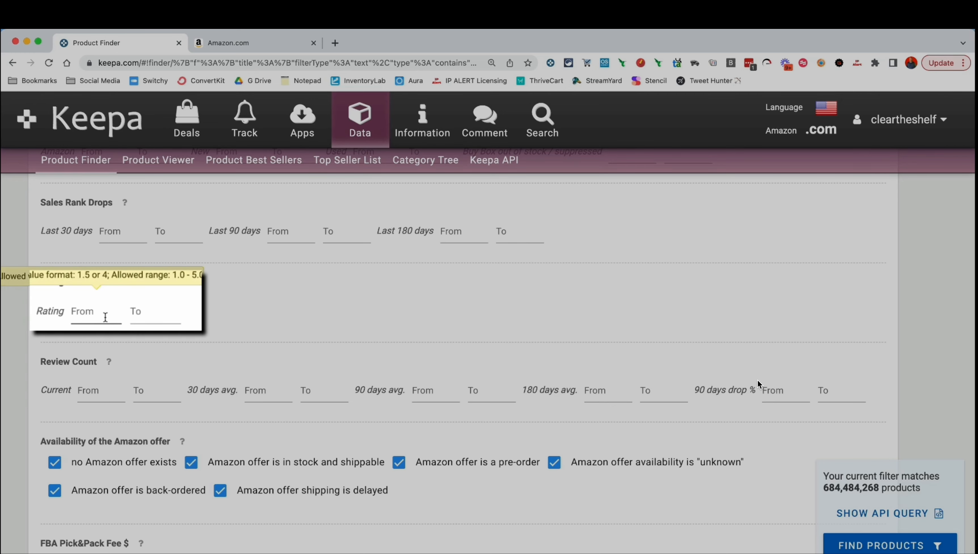
# - Try a Rating range from 3.5 to 5, and clear the Rating row
pyautogui.click(83, 324)
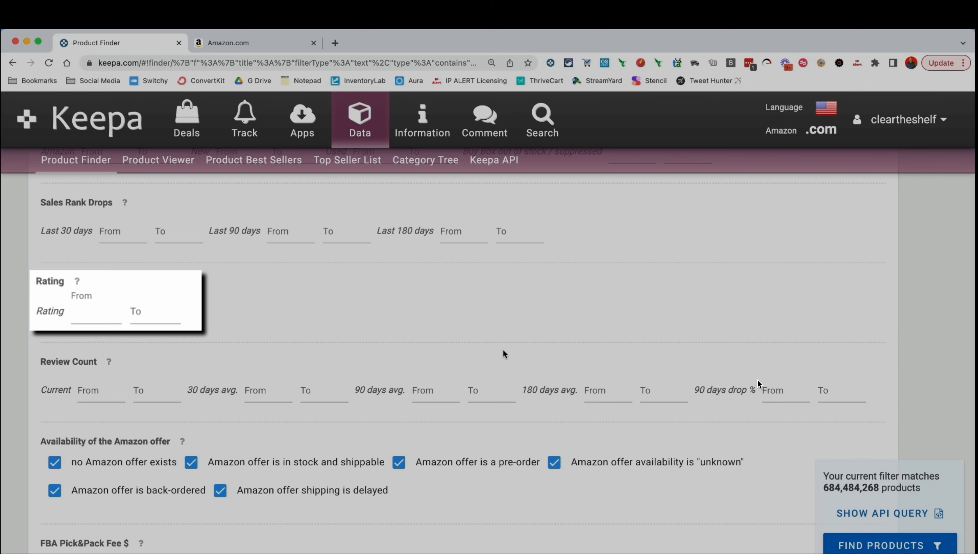
pyautogui.write('3.5')
pyautogui.press('Tab')
pyautogui.write('5')
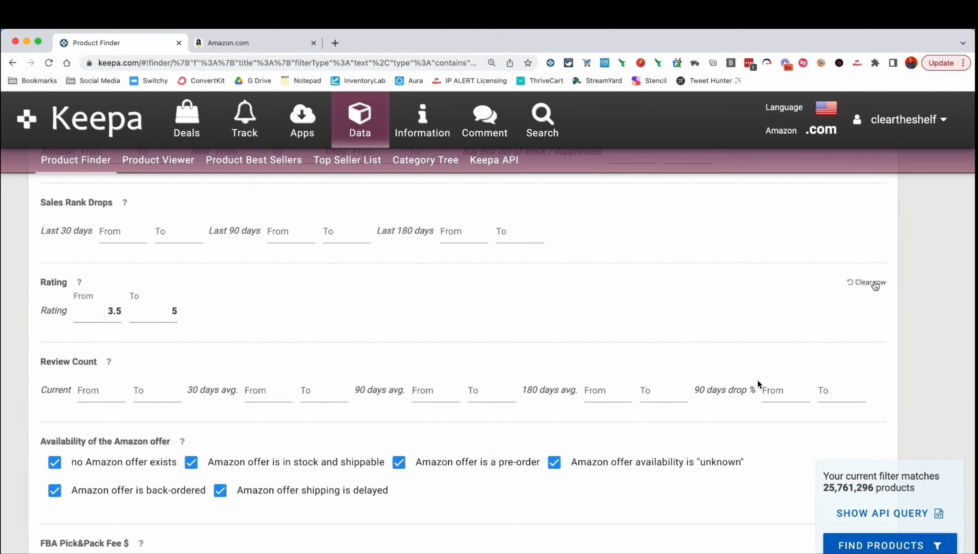
pyautogui.click(872, 284)
# - Set the current Review Count to a range from 50 to 250
pyautogui.scroll(-2, 276, 329)
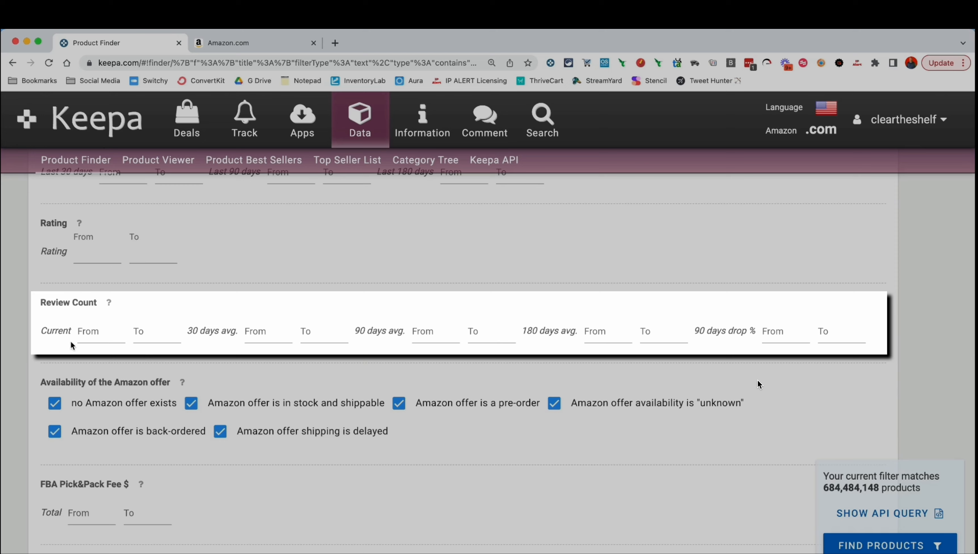
pyautogui.click(80, 340)
pyautogui.write('50')
pyautogui.press('Tab')
pyautogui.write('250')
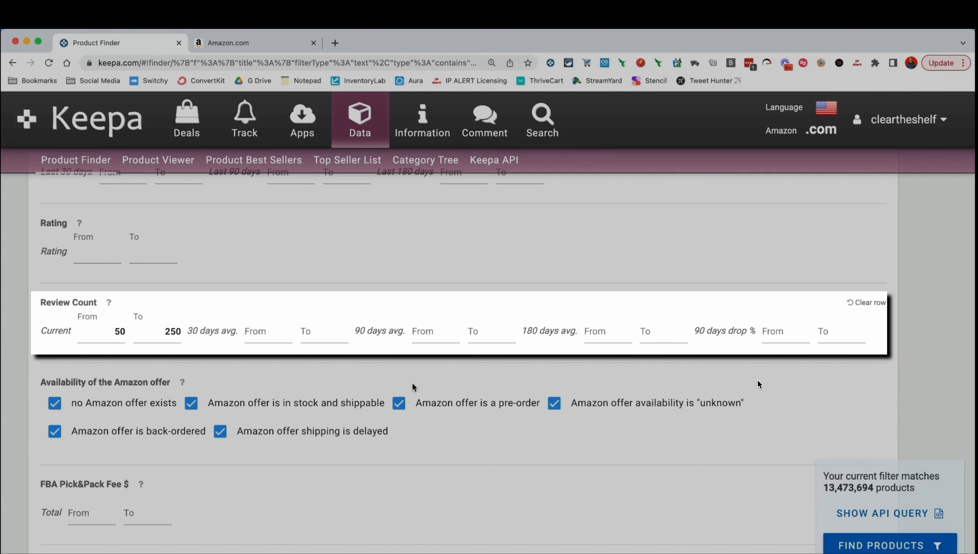
pyautogui.click(566, 314)
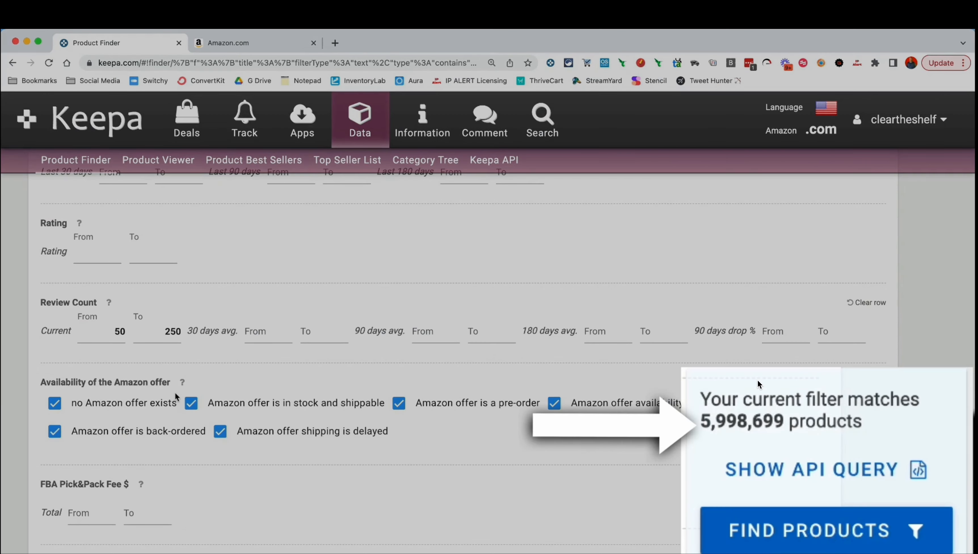
# - Clear both ends of the current Review Count range
pyautogui.doubleClick(110, 332)
pyautogui.press('BackSpace')
pyautogui.press('Tab')
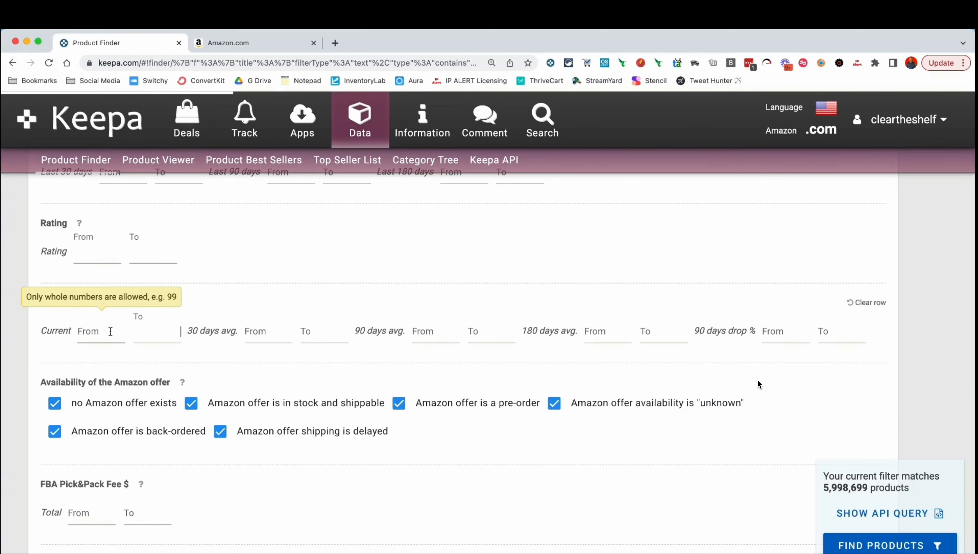
pyautogui.press('BackSpace')
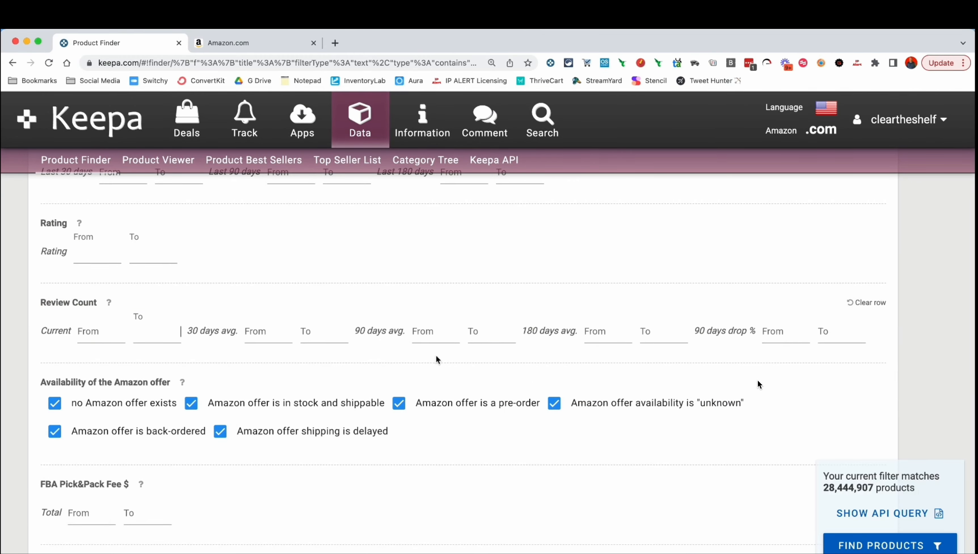
# - Try a Review Count 90 days drop % range from -15 to -10, and clear the Review Count row
pyautogui.click(612, 339)
pyautogui.click(647, 336)
pyautogui.click(437, 338)
pyautogui.click(769, 336)
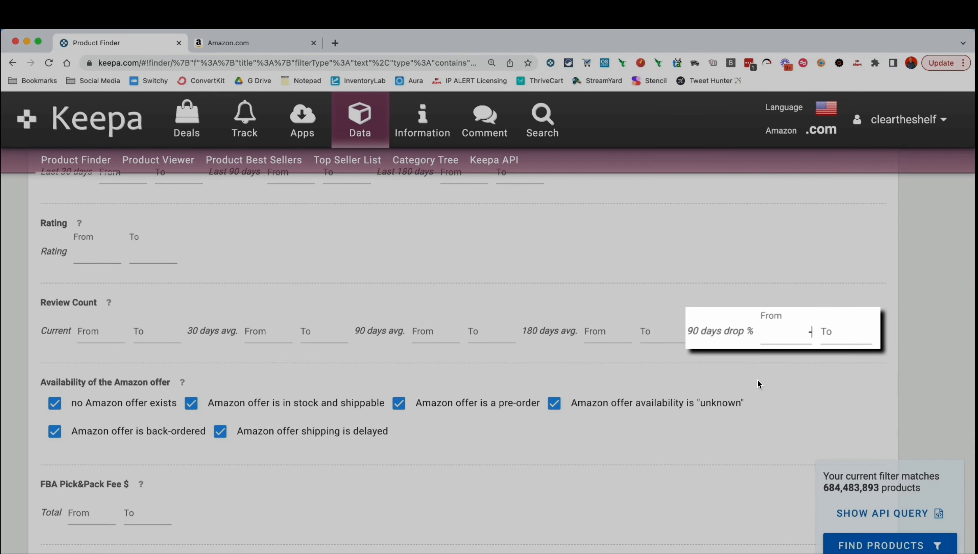
pyautogui.write('-15')
pyautogui.press('Tab')
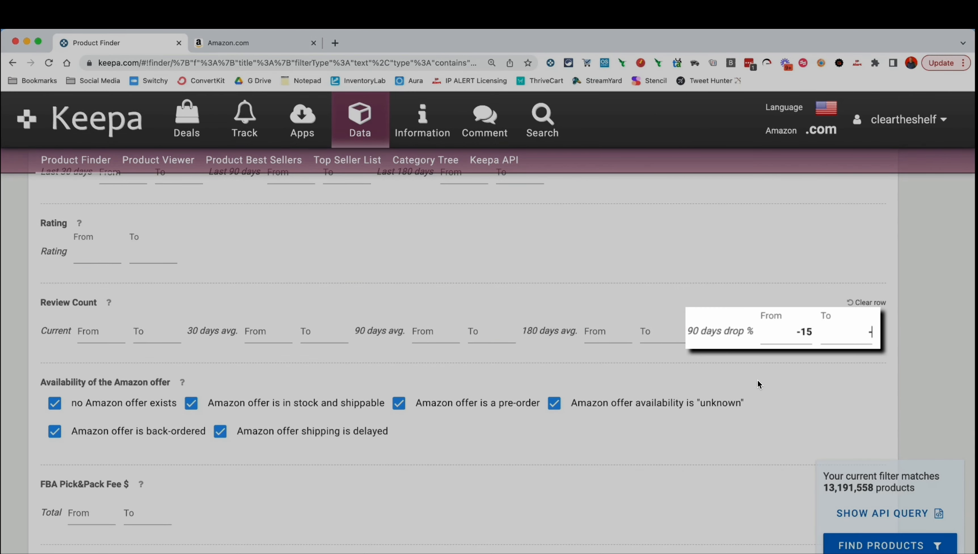
pyautogui.write('-10')
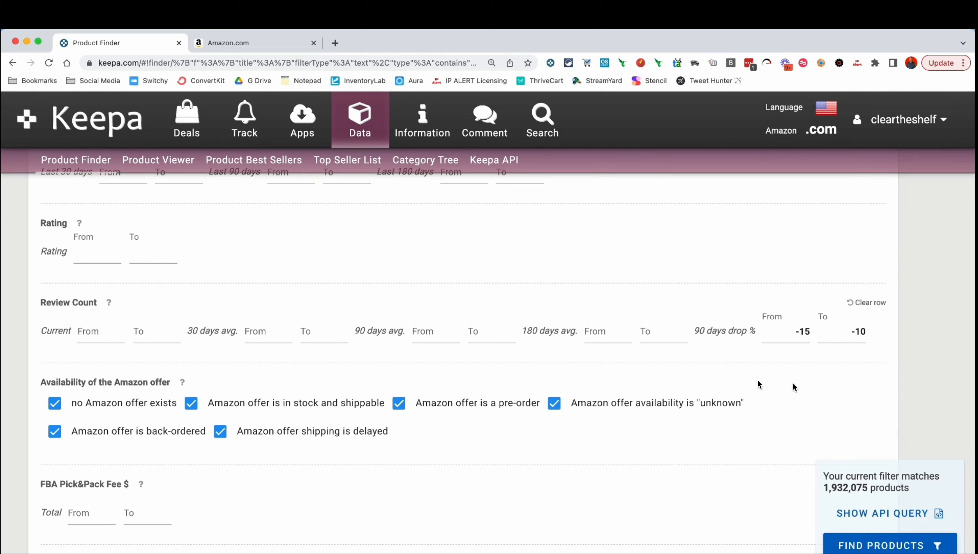
pyautogui.click(869, 303)
# - Exclude "no Amazon offer exists" from the Availability of the Amazon offer filter, and include it again
pyautogui.scroll(-3, 667, 363)
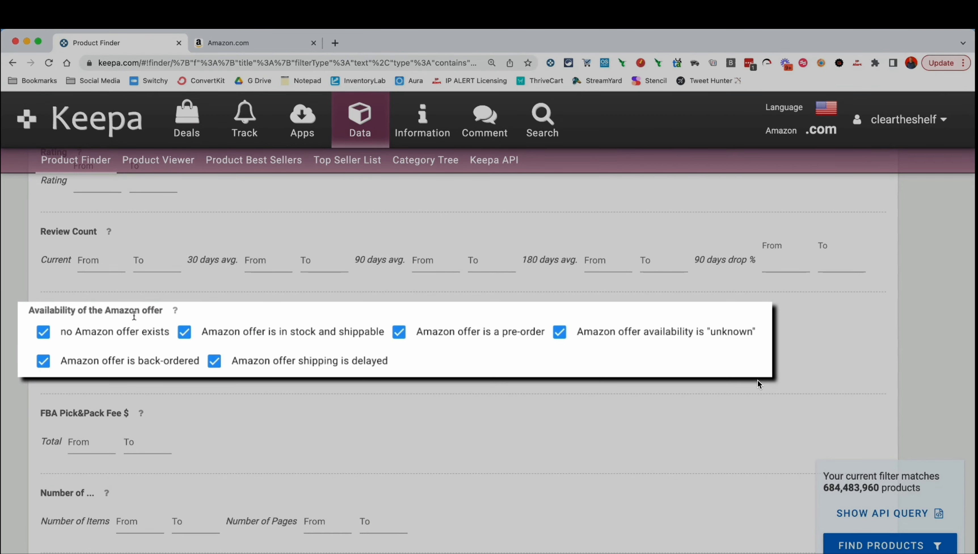
pyautogui.click(42, 334)
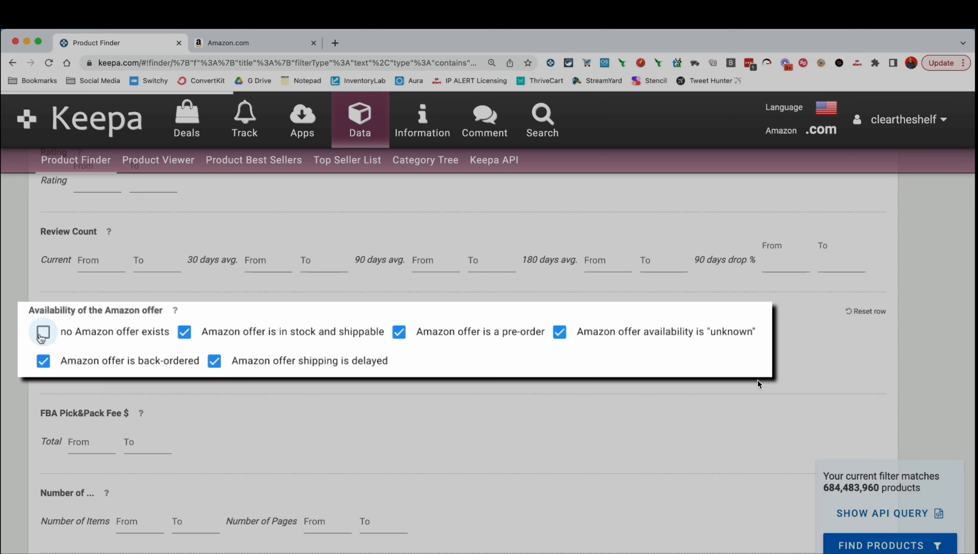
pyautogui.click(42, 333)
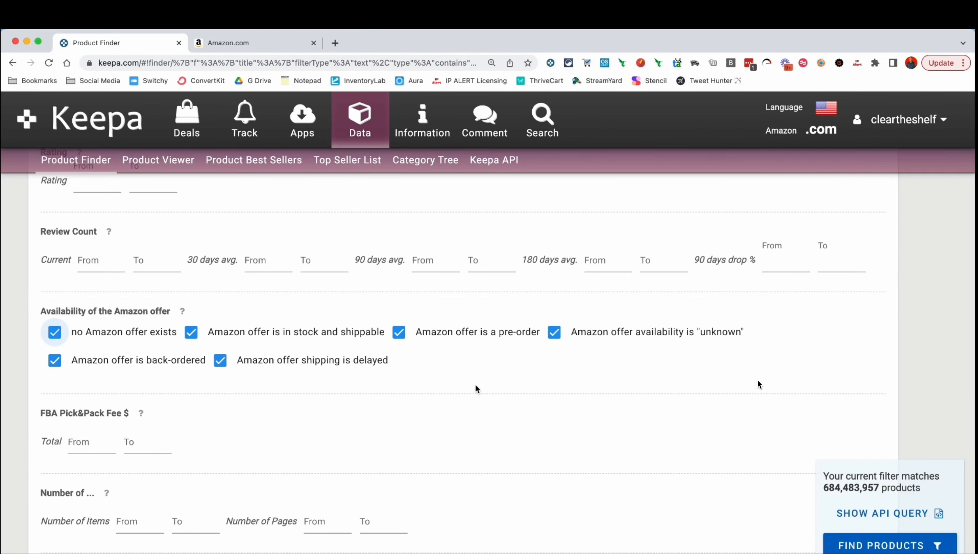
pyautogui.scroll(-2, 564, 389)
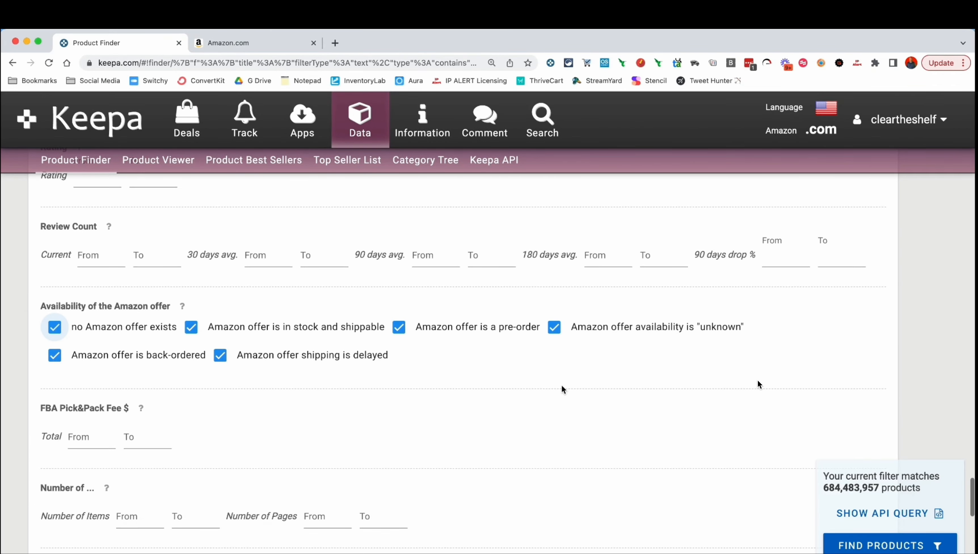
# - Set the Number of Items filter to a range from 4 to 6
pyautogui.scroll(-6, 558, 388)
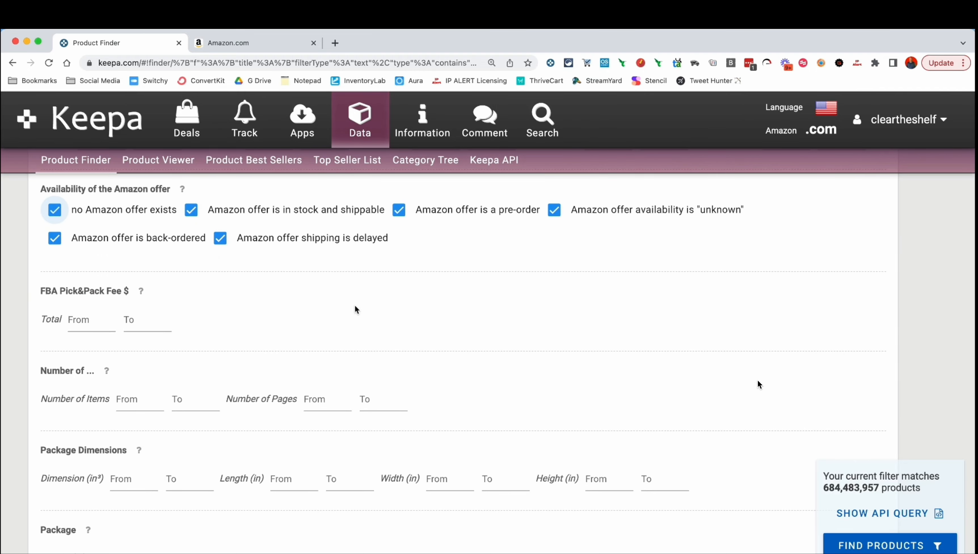
pyautogui.scroll(-2, 759, 384)
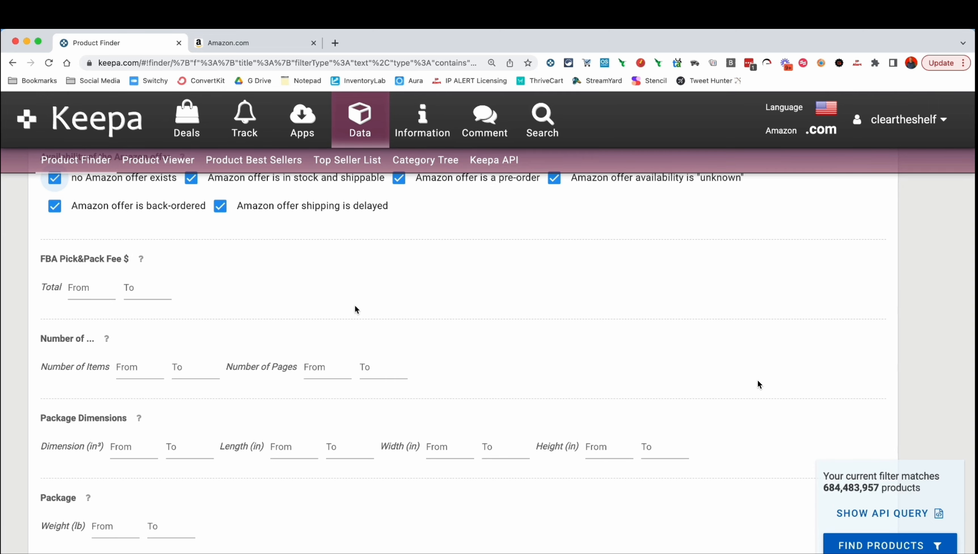
pyautogui.scroll(-3, 757, 380)
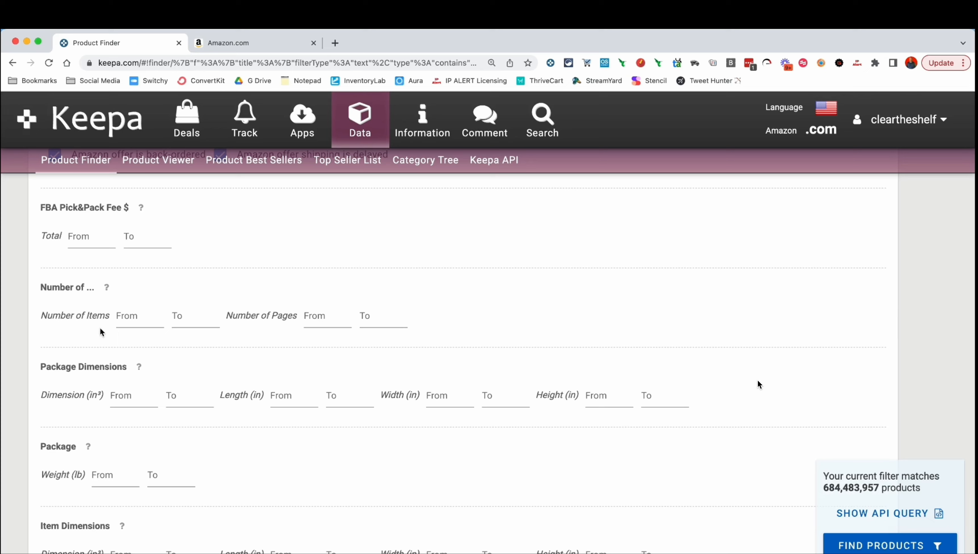
pyautogui.click(135, 328)
pyautogui.write('4')
pyautogui.press('Tab')
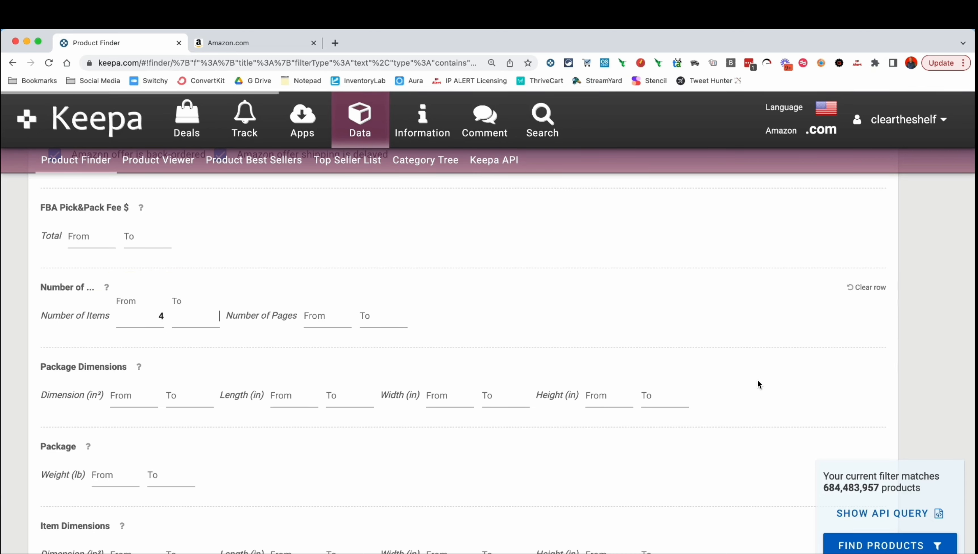
pyautogui.write('6')
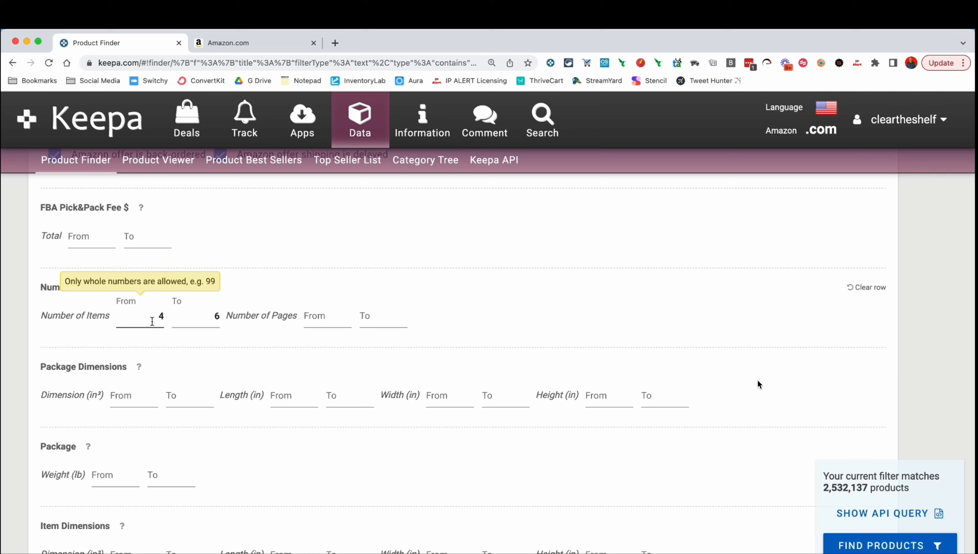
# - Clear both ends of the Number of Items range
pyautogui.press('BackSpace')
pyautogui.press('Tab')
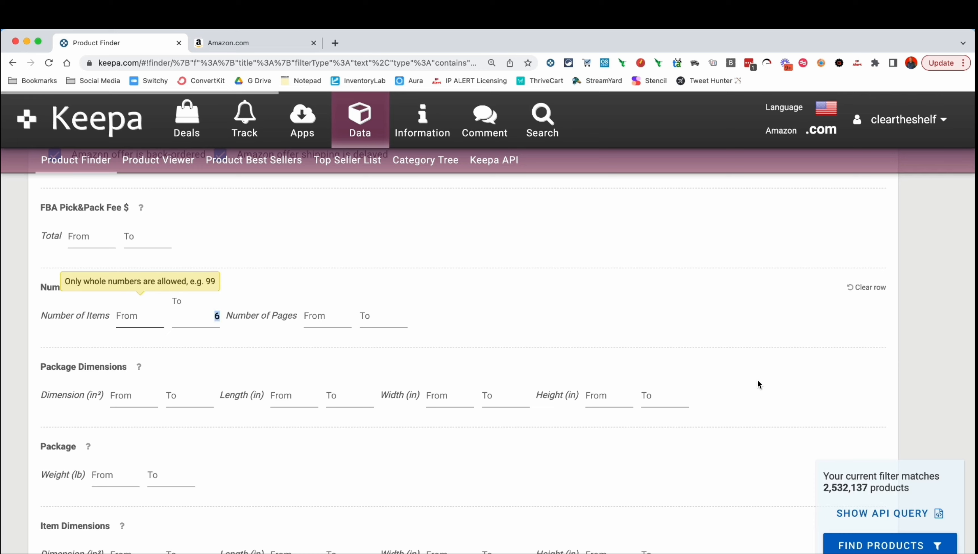
pyautogui.press('BackSpace')
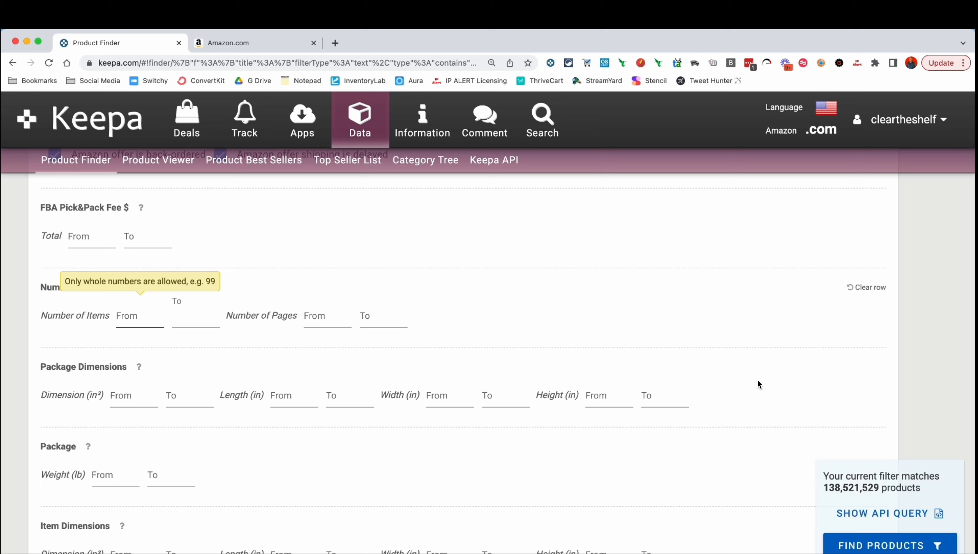
pyautogui.click(263, 317)
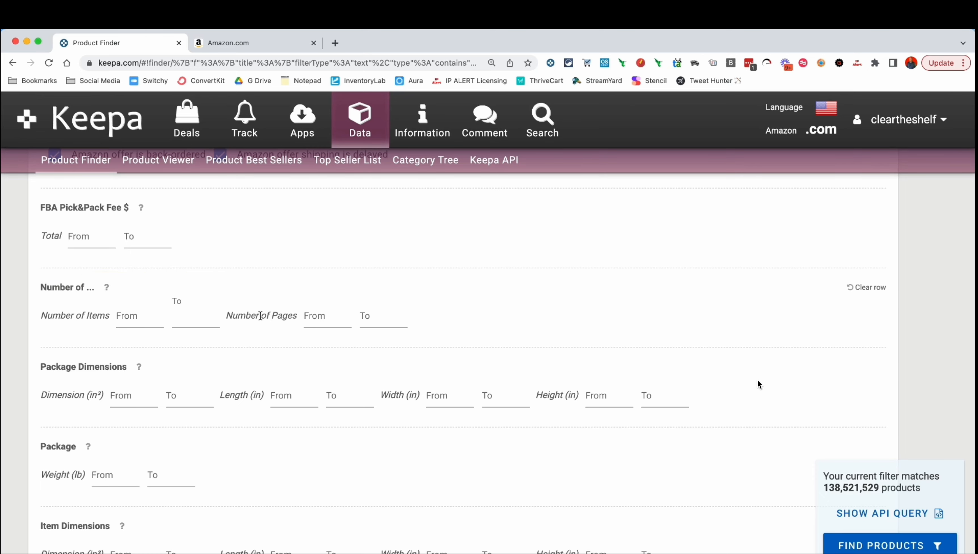
pyautogui.moveTo(260, 315); pyautogui.dragTo(399, 316)
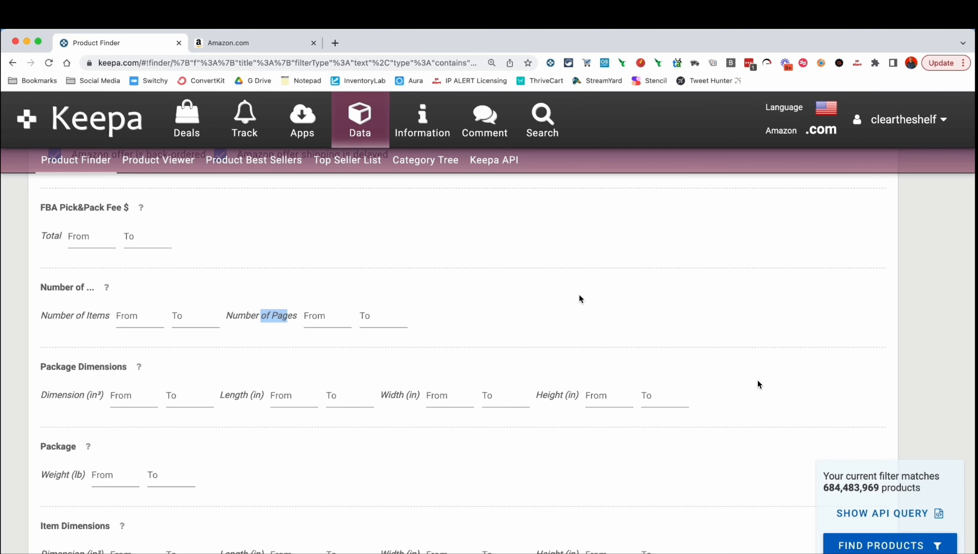
# - Examine the package and item dimension and weight filters, plus the One Time Coupon and Subscribe and Save Coupon filters
pyautogui.scroll(-2, 580, 297)
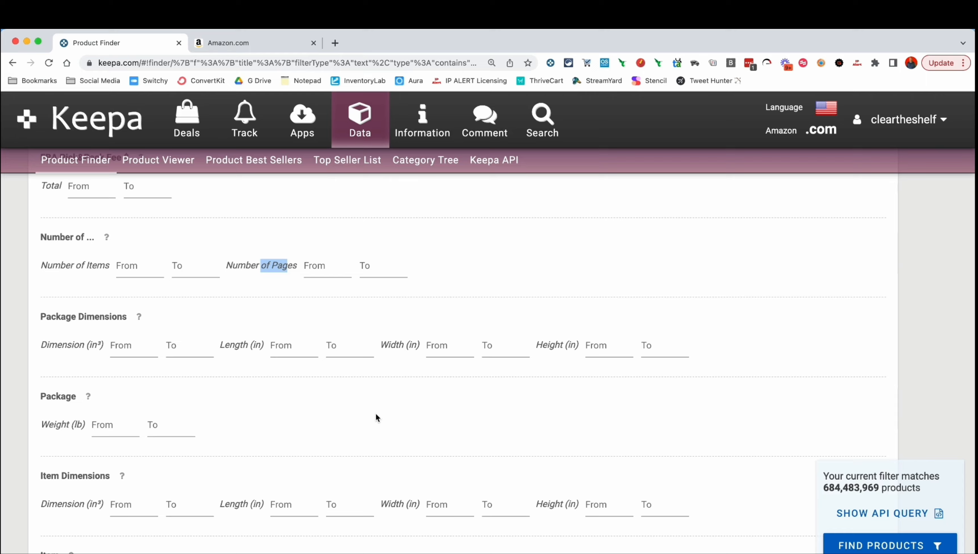
pyautogui.scroll(-2, 376, 413)
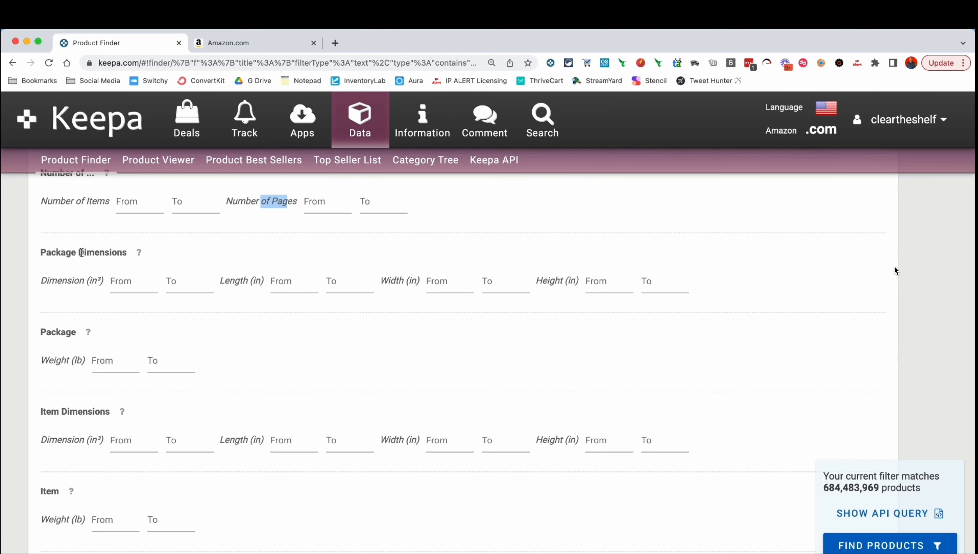
pyautogui.scroll(-3, 191, 329)
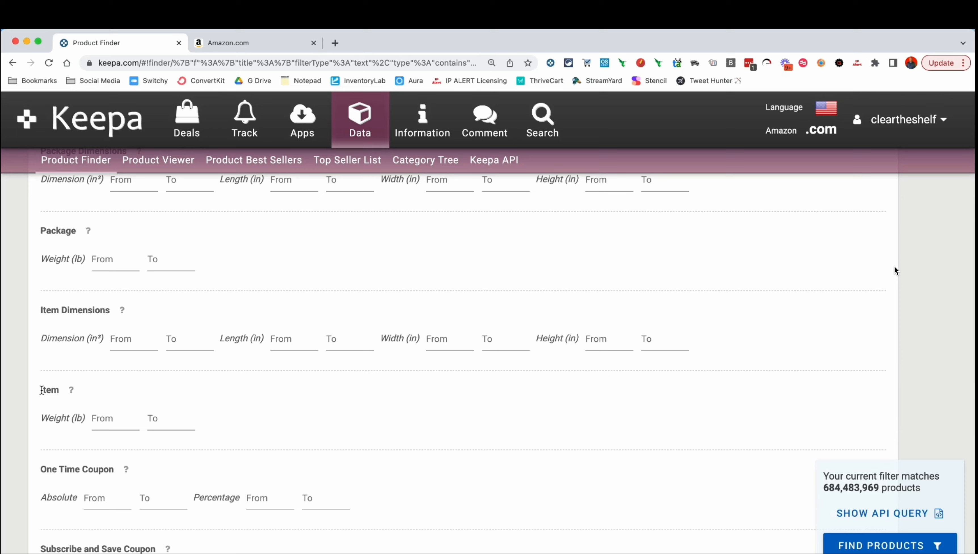
pyautogui.moveTo(40, 390); pyautogui.dragTo(59, 391)
pyautogui.scroll(-5, 294, 415)
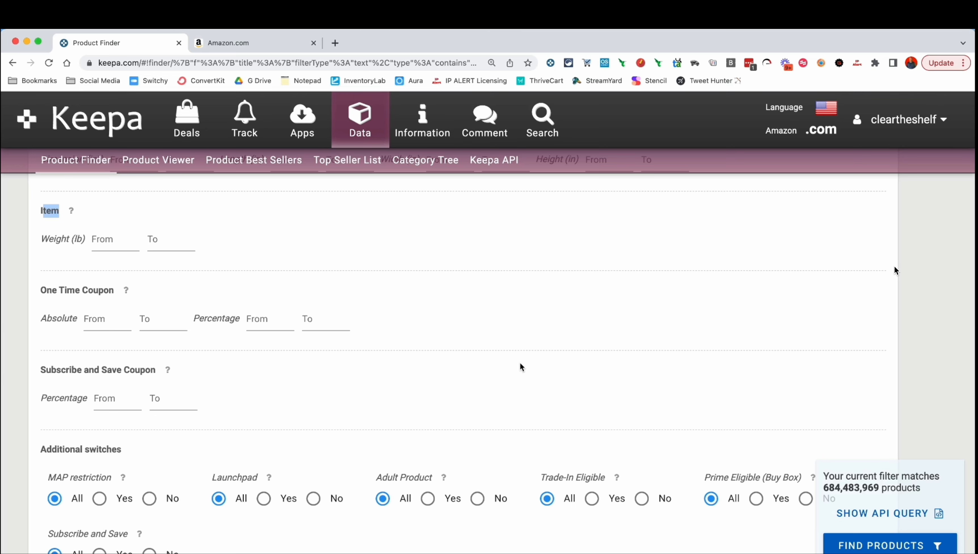
pyautogui.scroll(-3, 475, 349)
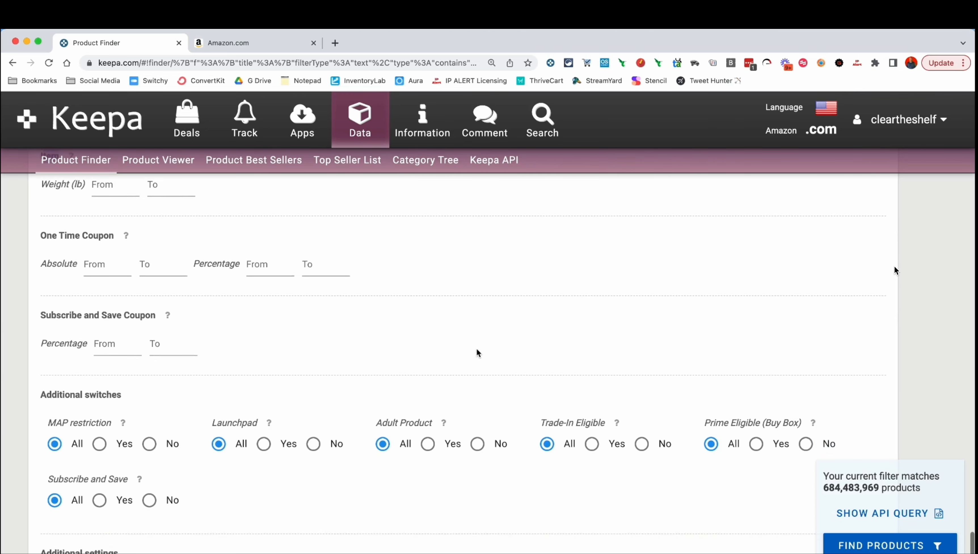
pyautogui.click(99, 334)
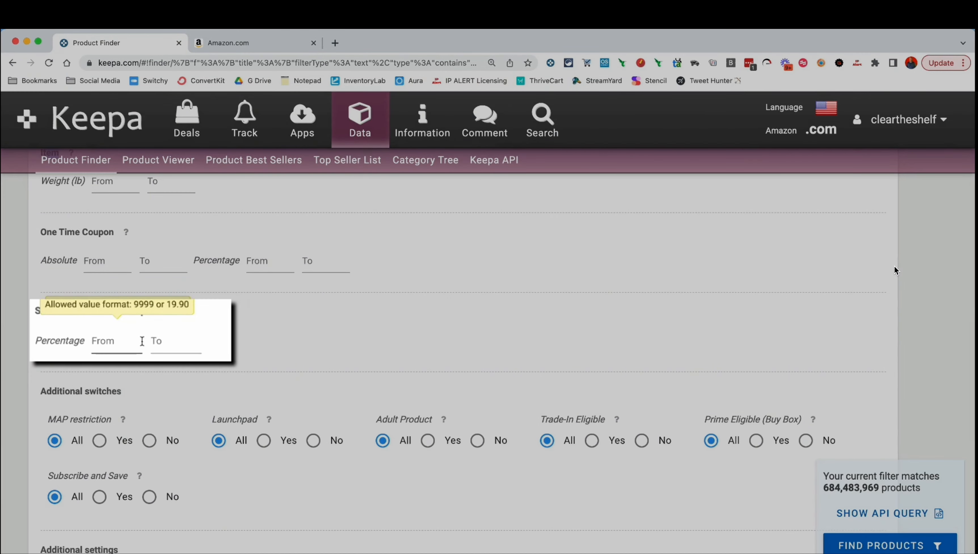
pyautogui.click(158, 347)
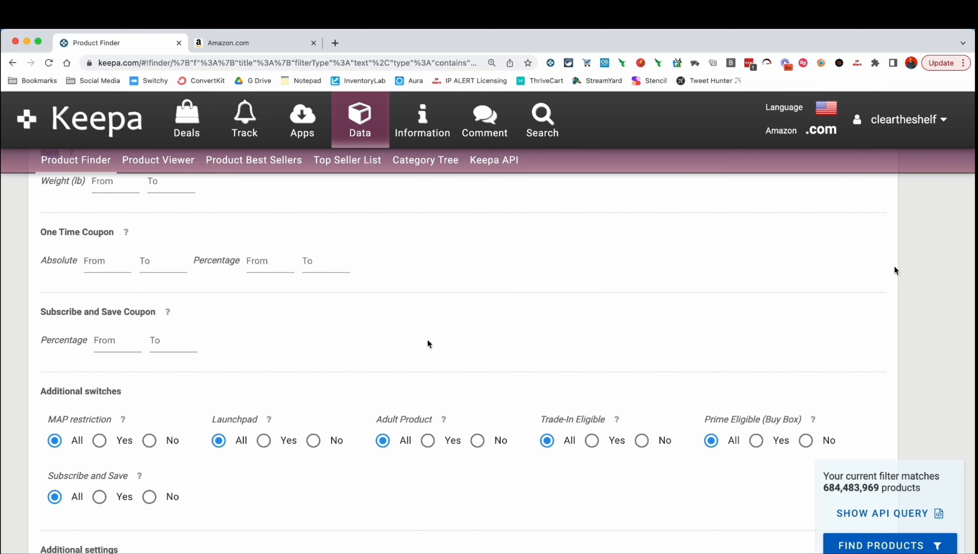
# - Try the No option for the Launchpad and Adult Product switches, and return both to All
pyautogui.scroll(-3, 423, 350)
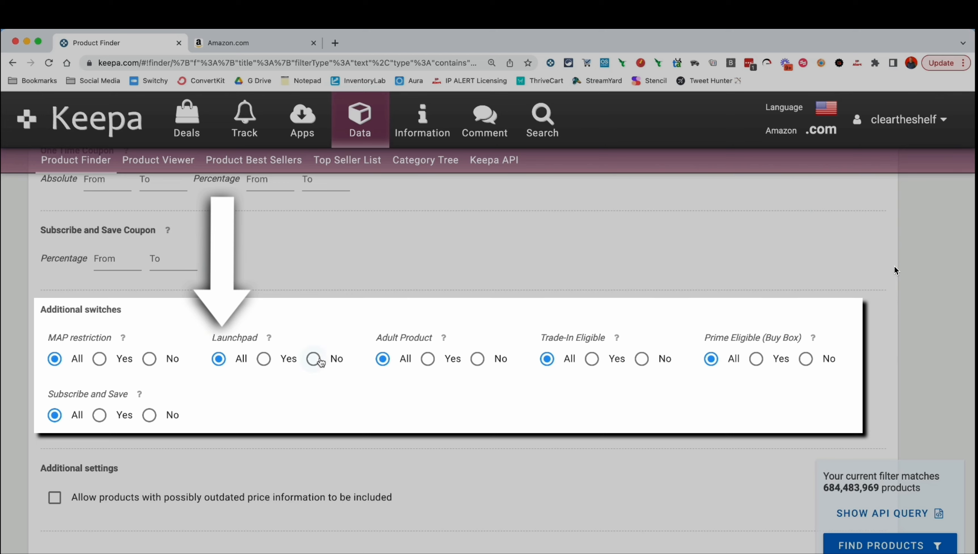
pyautogui.click(319, 361)
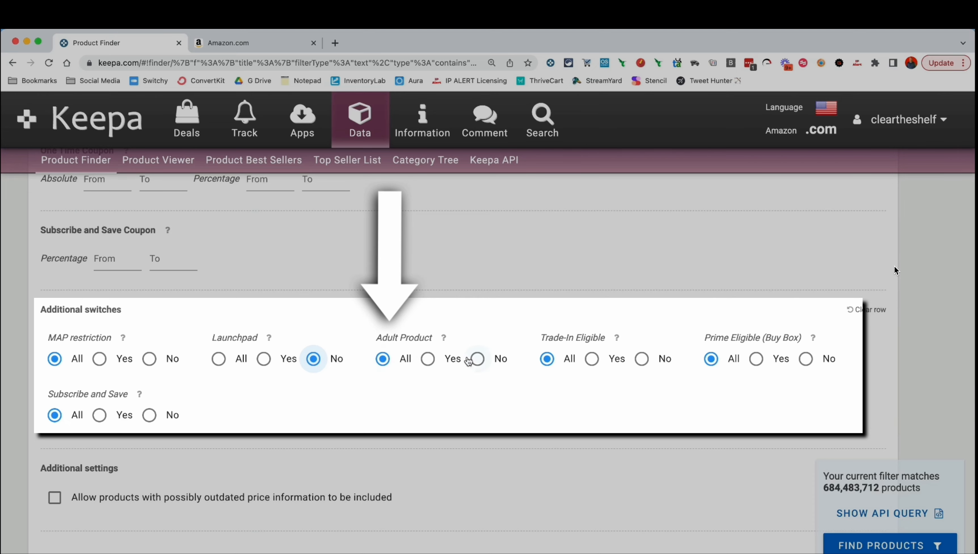
pyautogui.click(478, 361)
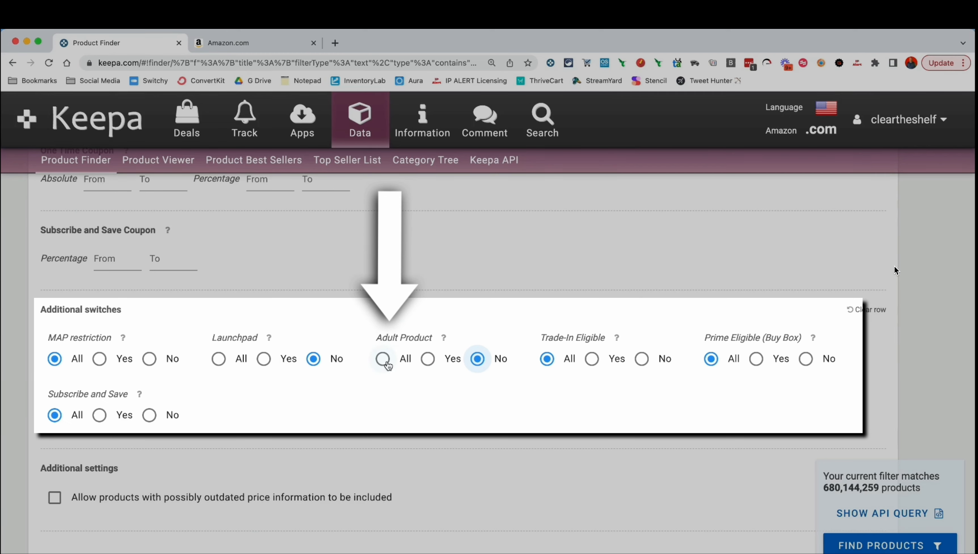
pyautogui.click(384, 360)
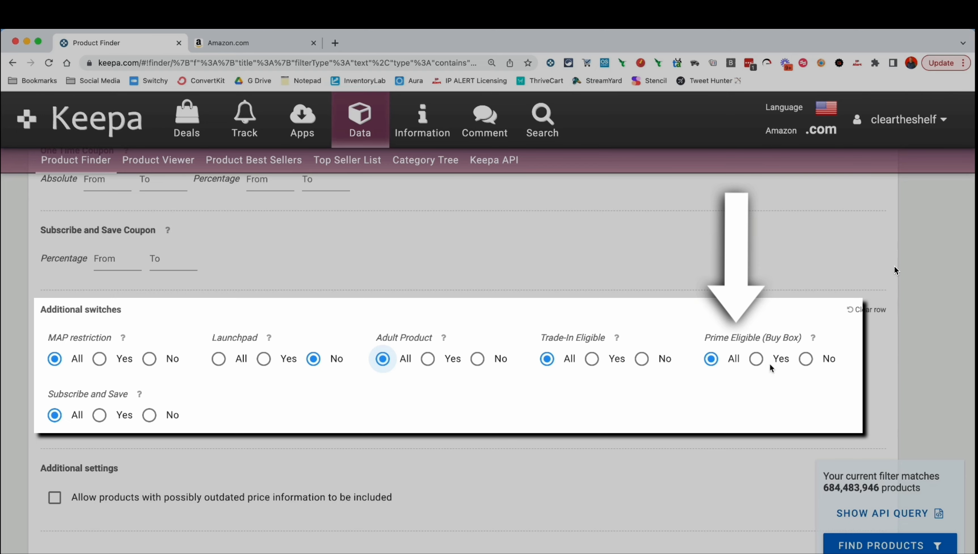
pyautogui.scroll(-1, 628, 393)
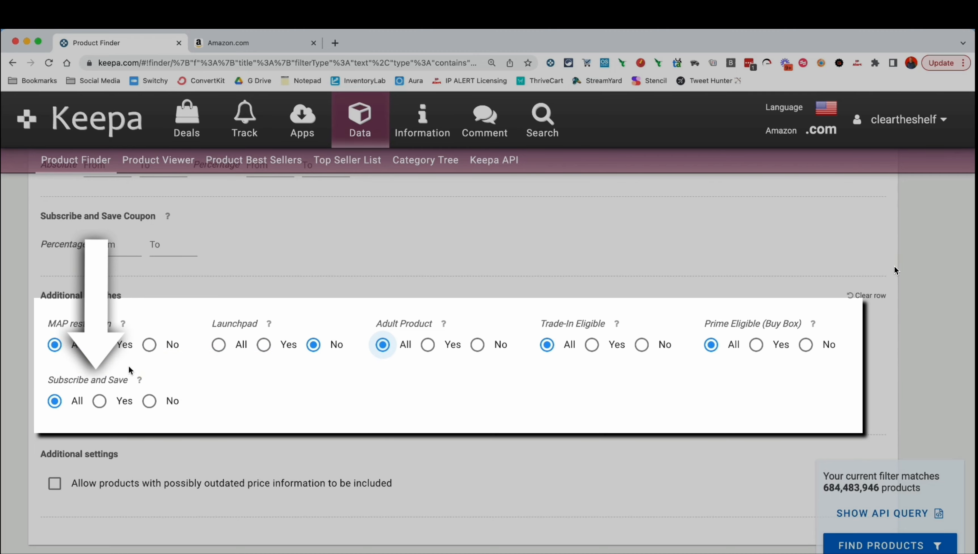
pyautogui.click(218, 345)
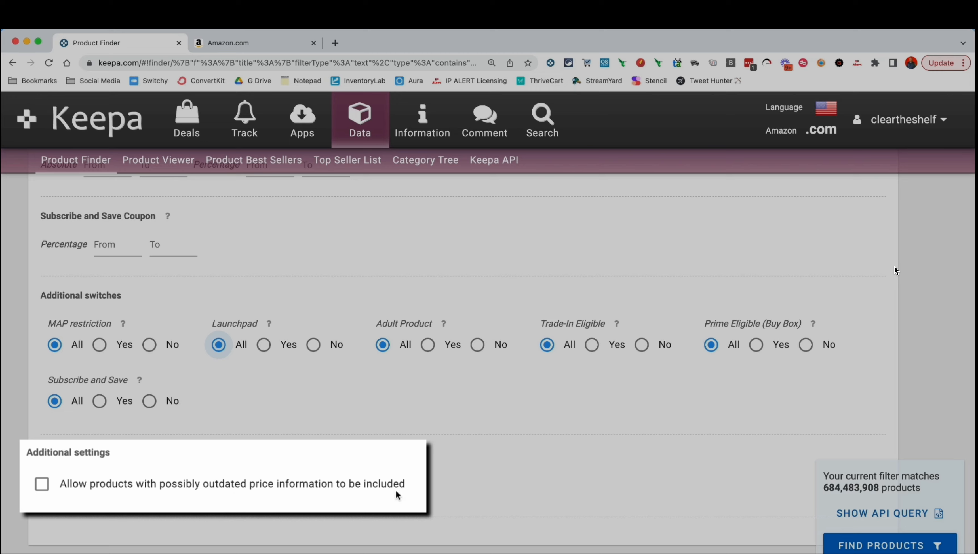
# - Allow products with possibly outdated price information to be included in the results
pyautogui.click(41, 483)
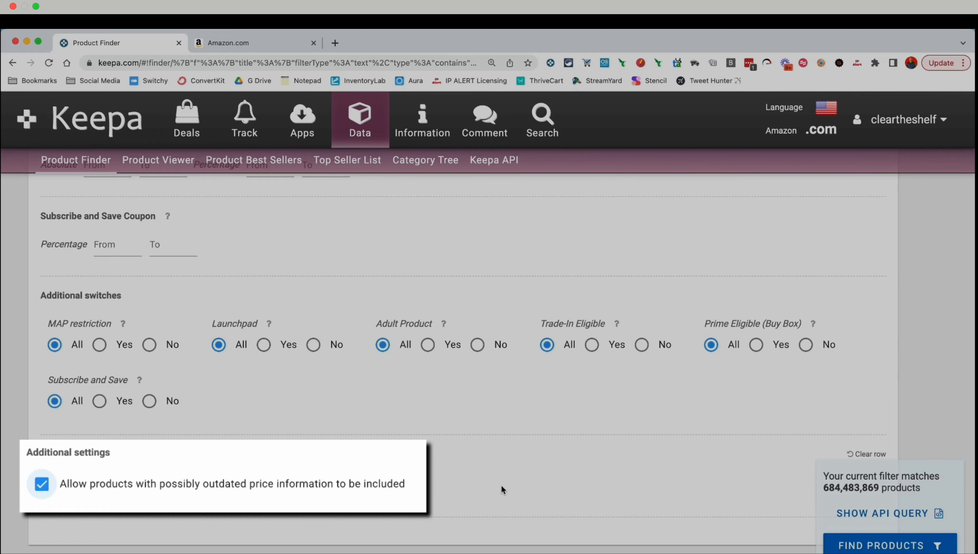
pyautogui.click(501, 485)
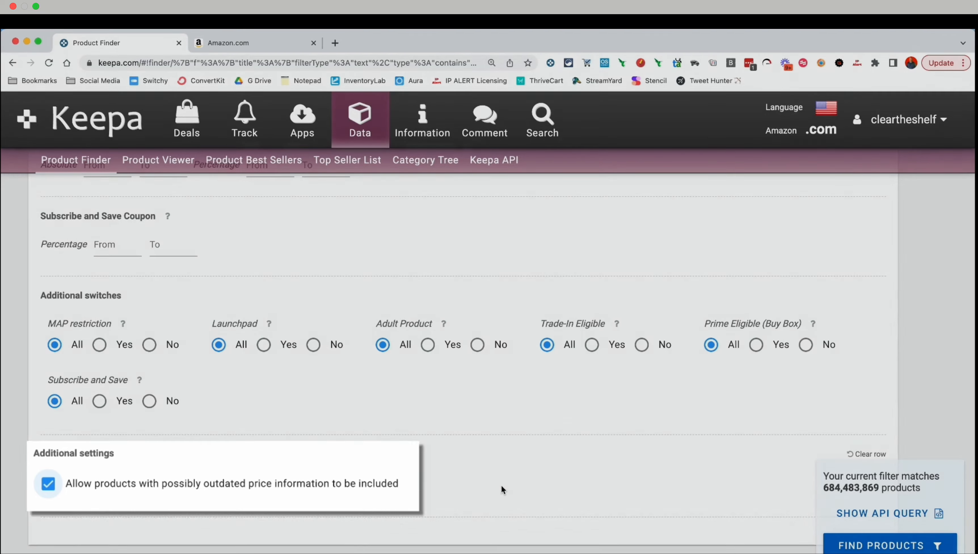
# - Go back through the filter form to the About the Product Finder section at its beginning
pyautogui.scroll(5, 508, 484)
pyautogui.scroll(20, 509, 484)
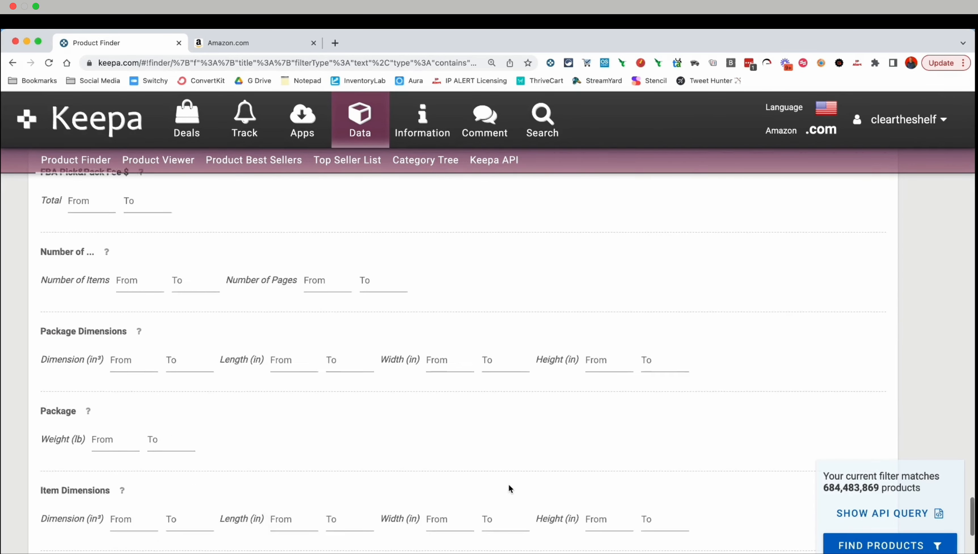
pyautogui.scroll(10, 509, 485)
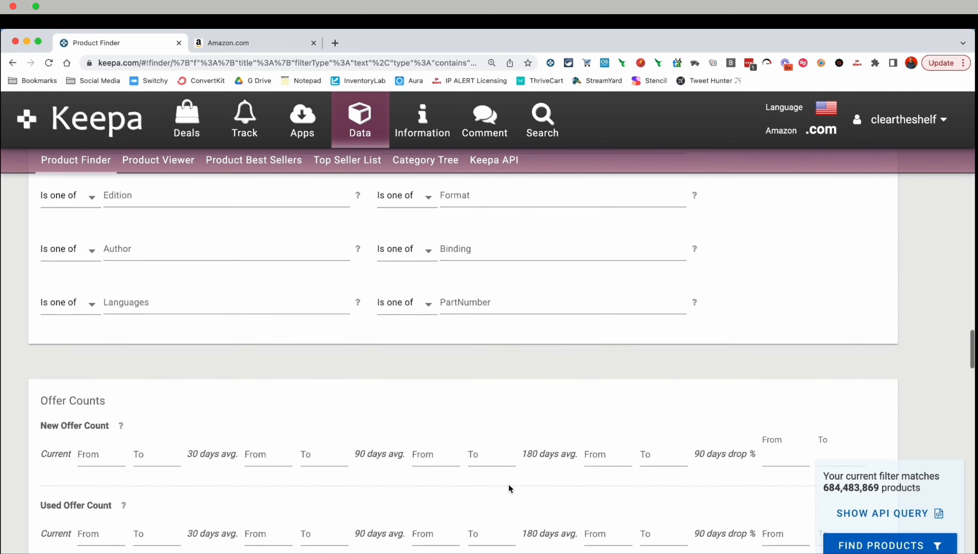
pyautogui.scroll(15, 509, 484)
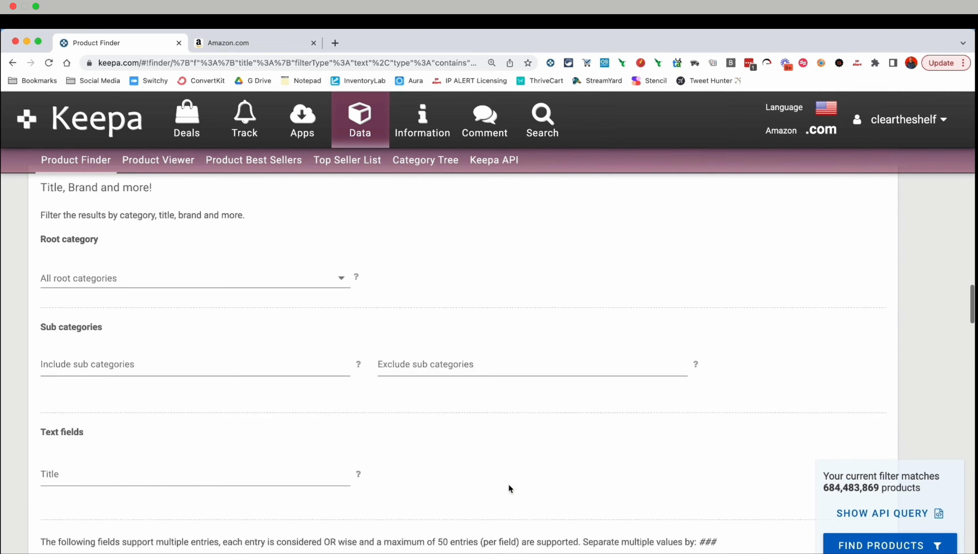
pyautogui.scroll(3, 508, 489)
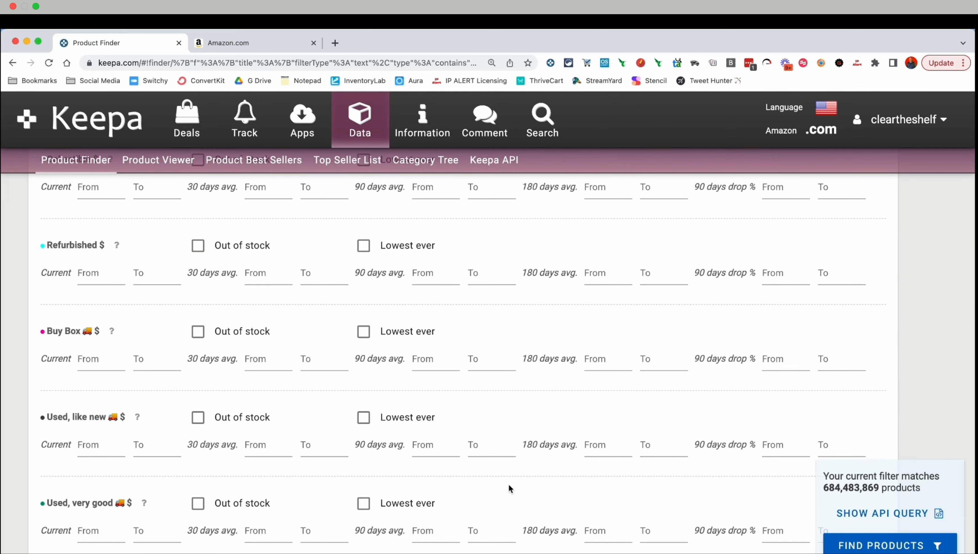
pyautogui.scroll(14, 509, 488)
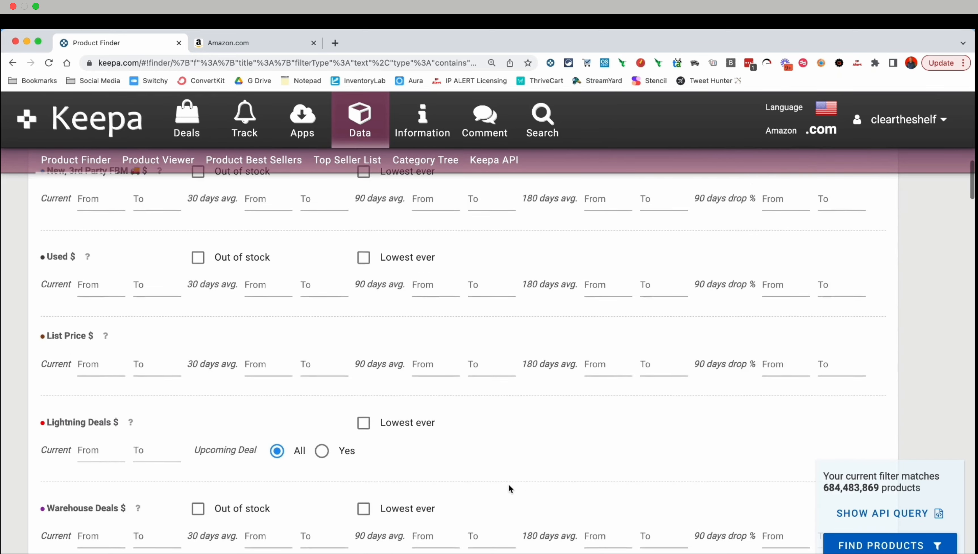
pyautogui.scroll(15, 509, 488)
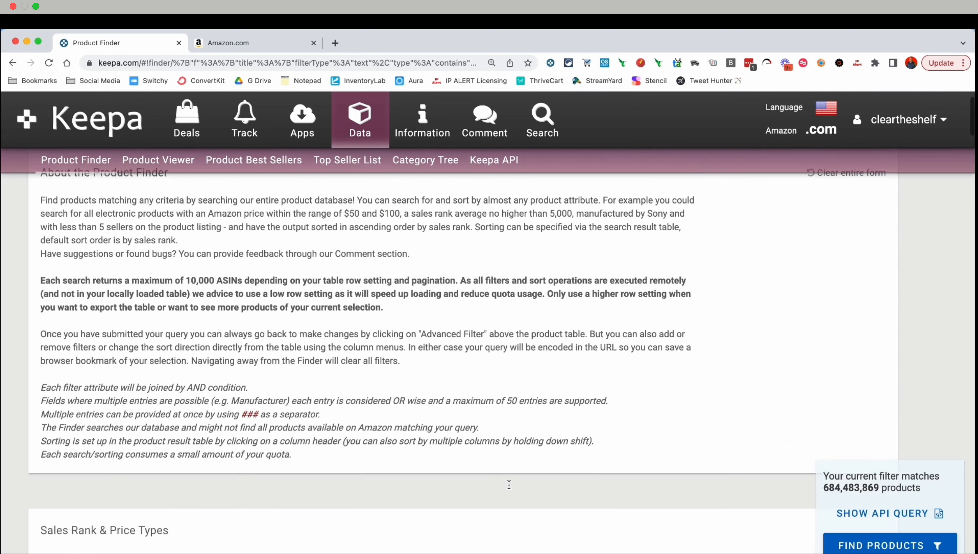